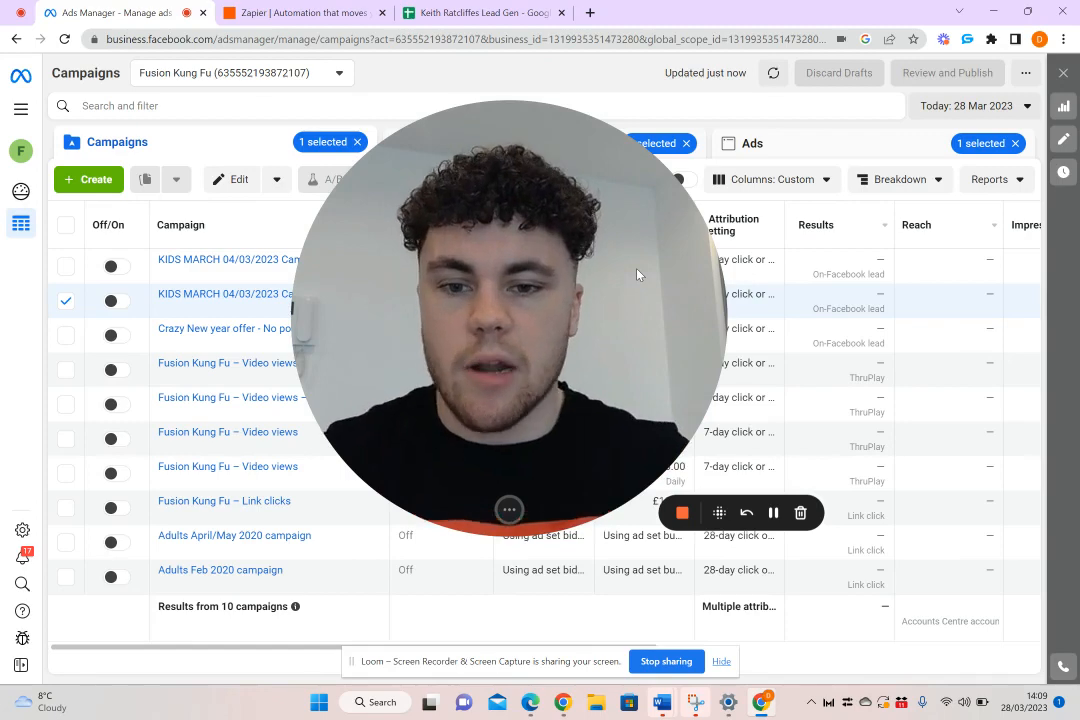
left_click_drag(605, 272, 613, 192)
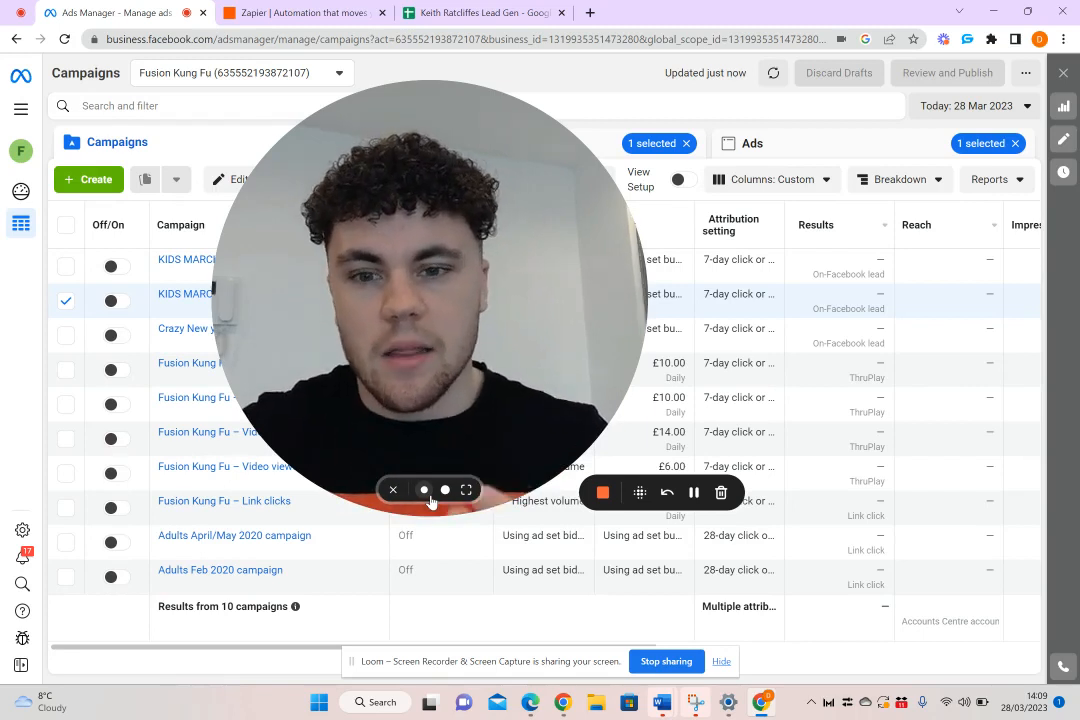
left_click(426, 492)
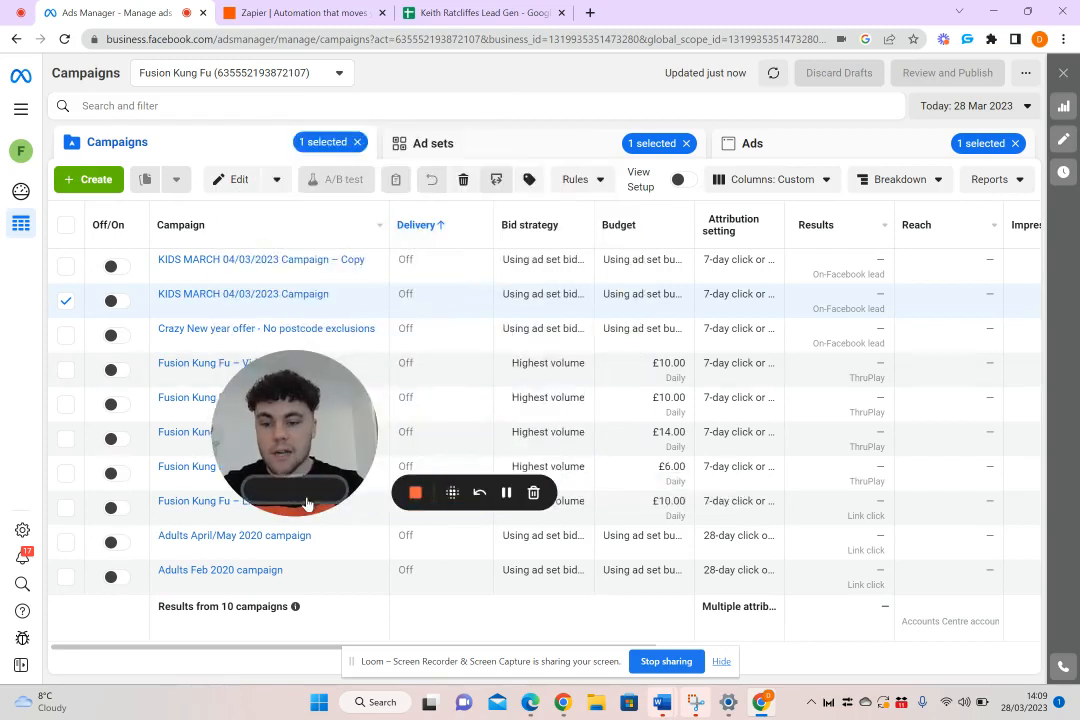
left_click(310, 495)
left_click_drag(386, 386, 150, 562)
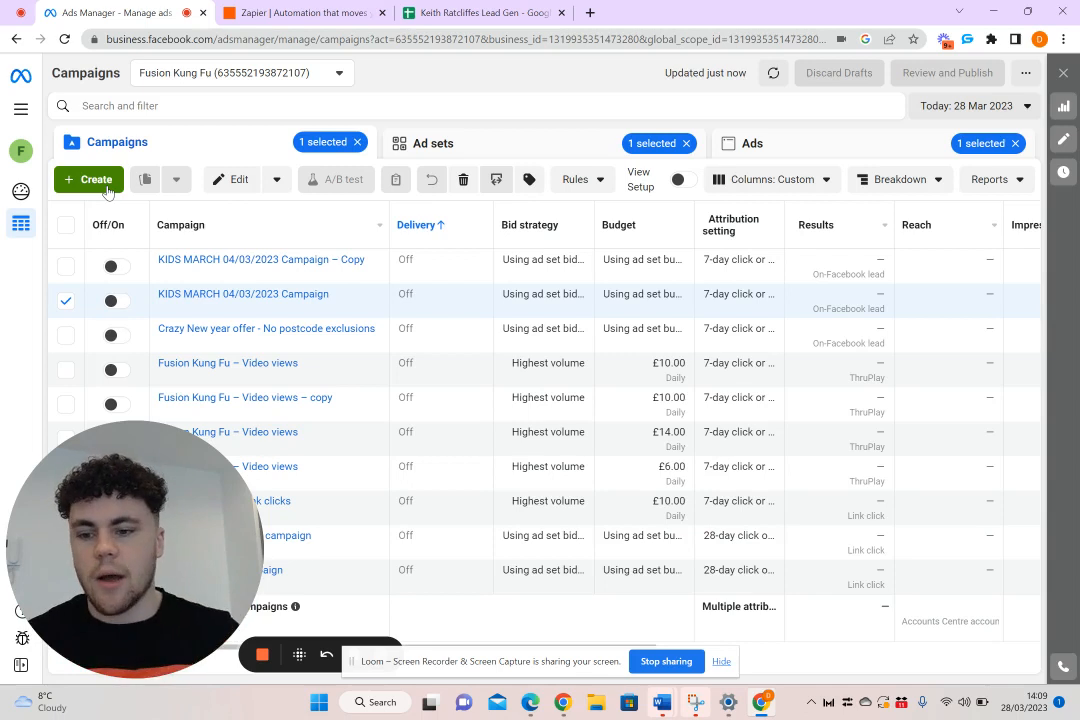
Switch to the lead tracker in Google Sheets and examine its contact, question, call-attempt and outcome columns, including the Outcome options
left_click(487, 10)
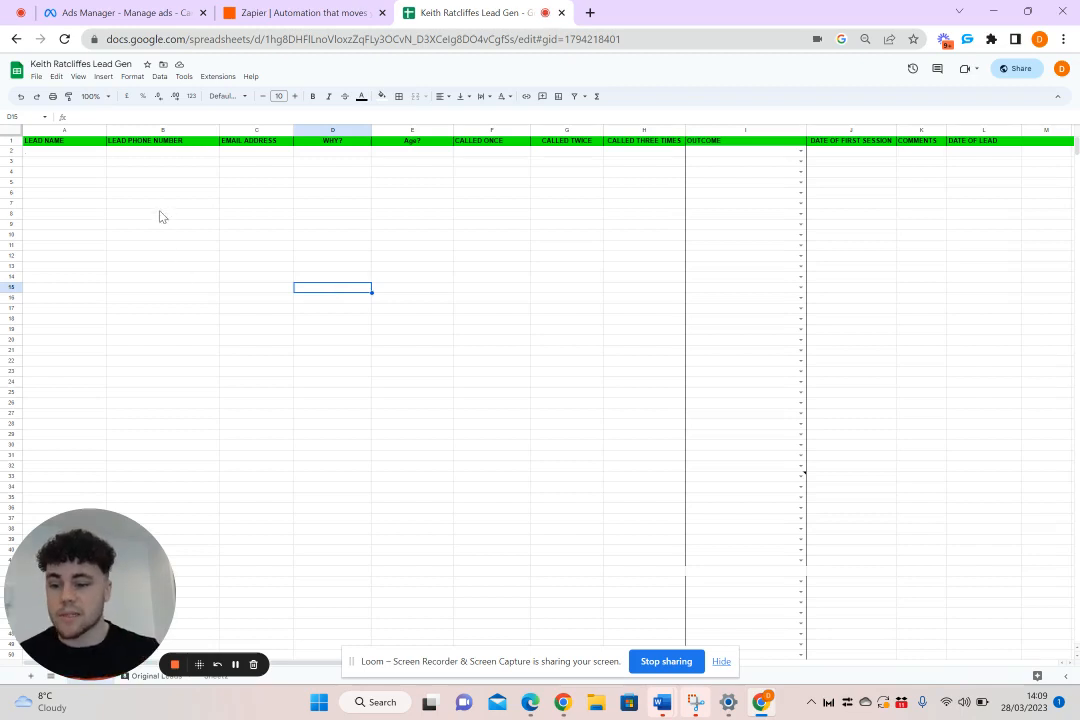
left_click_drag(57, 155, 67, 317)
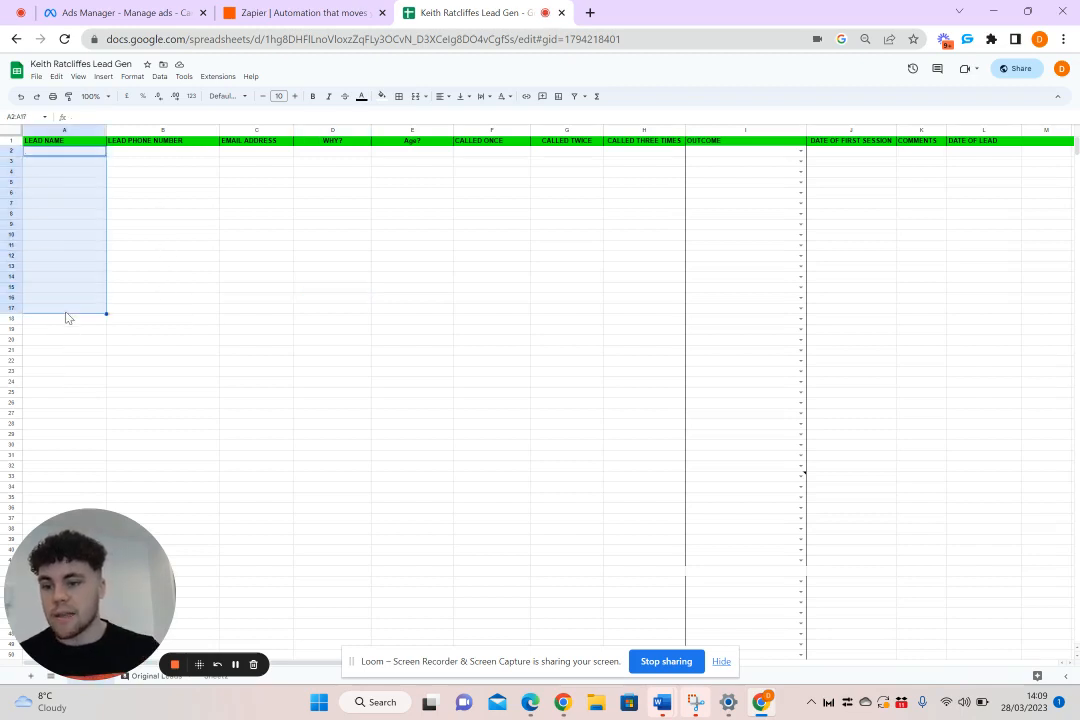
left_click_drag(172, 157, 156, 318)
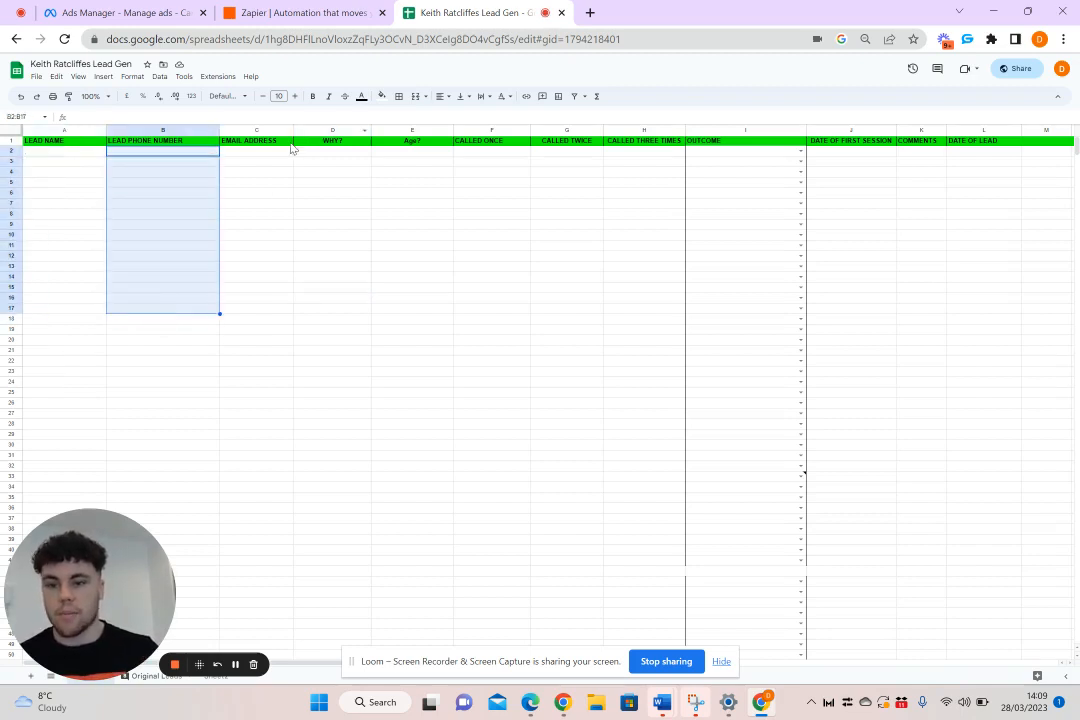
left_click_drag(289, 150, 258, 285)
left_click_drag(359, 152, 364, 270)
left_click(500, 160)
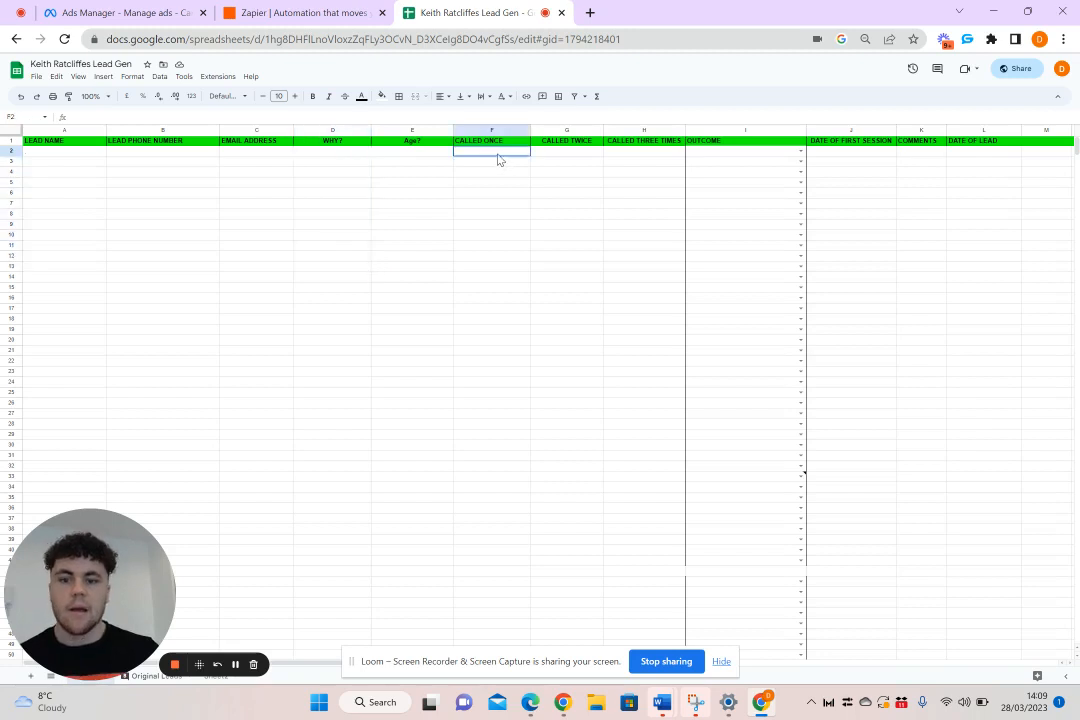
left_click(557, 153)
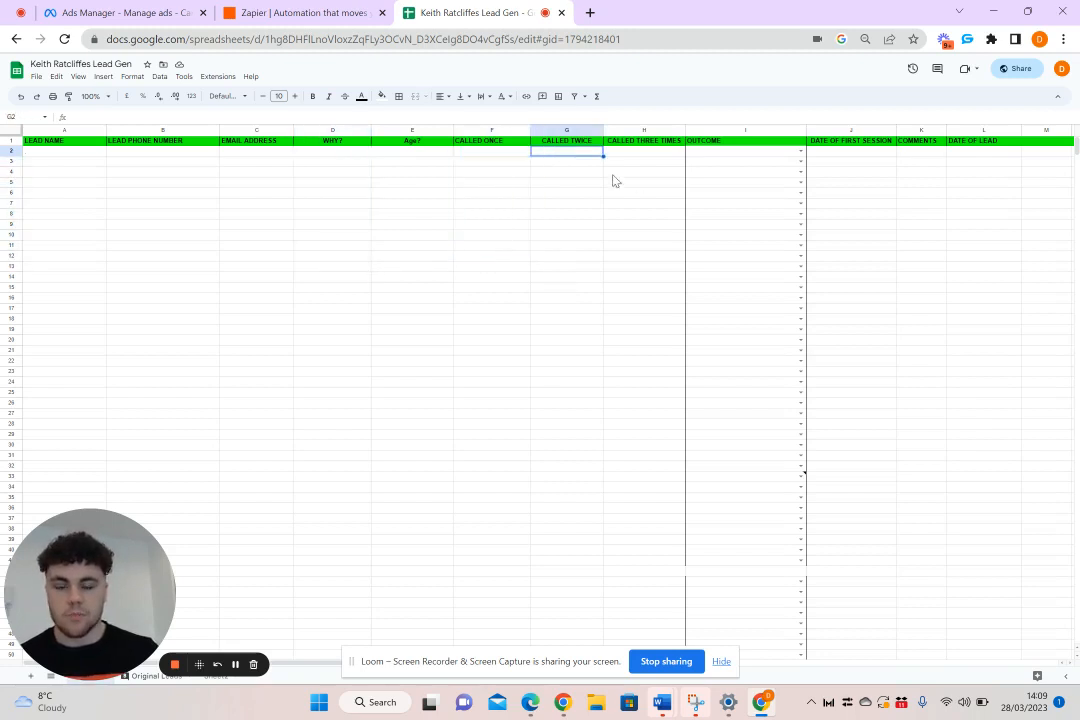
left_click(800, 161)
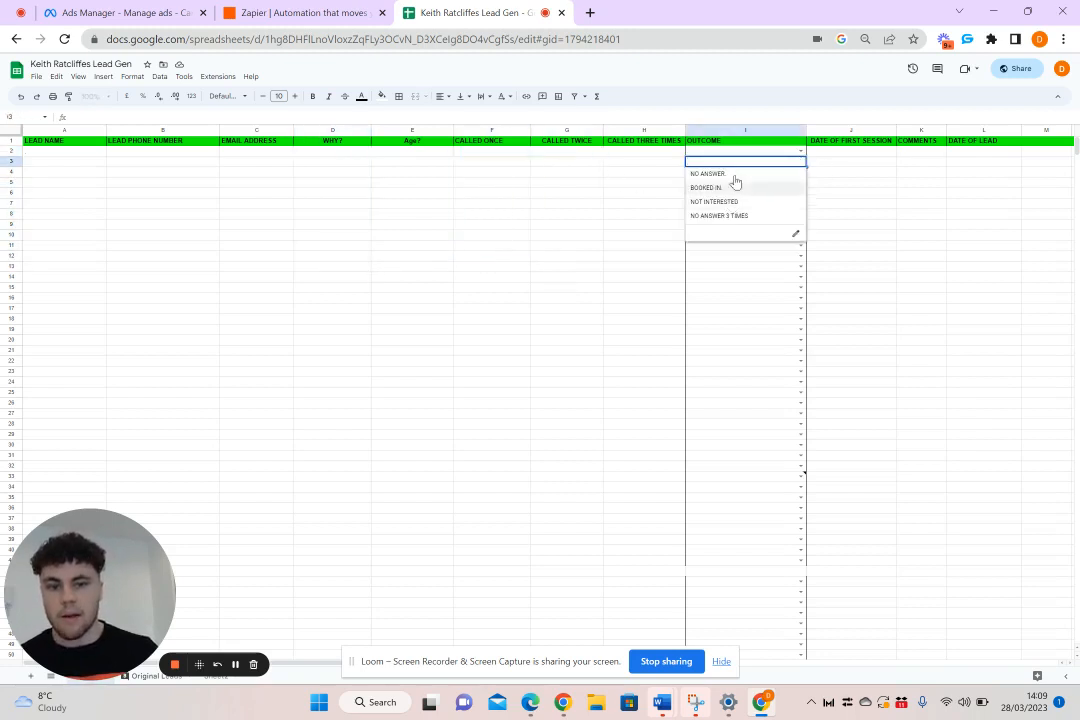
left_click(676, 314)
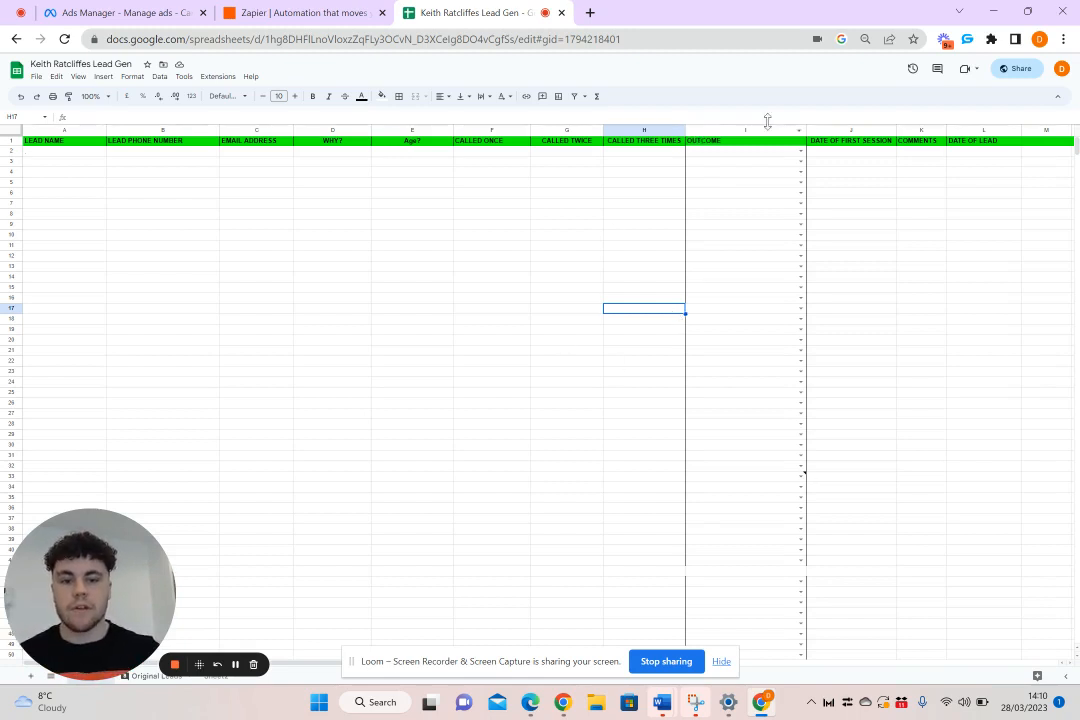
left_click(763, 225)
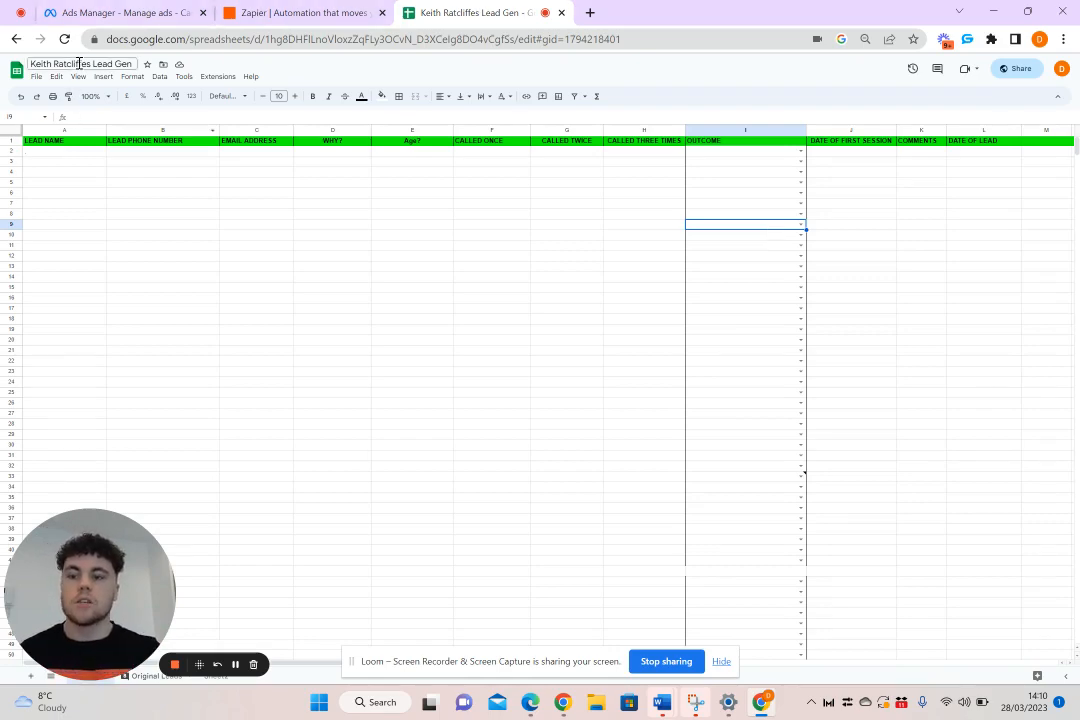
Switch to Ads Manager and create a new campaign with the Leads objective using the manual leads campaign setup
left_click(76, 10)
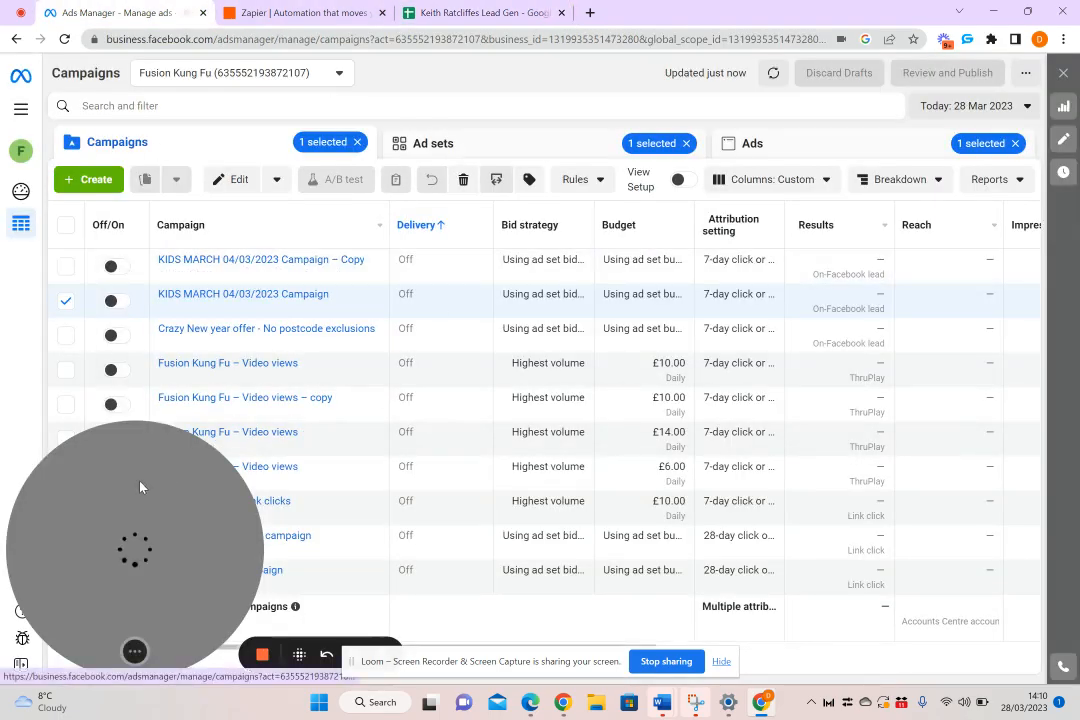
left_click_drag(140, 484, 465, 435)
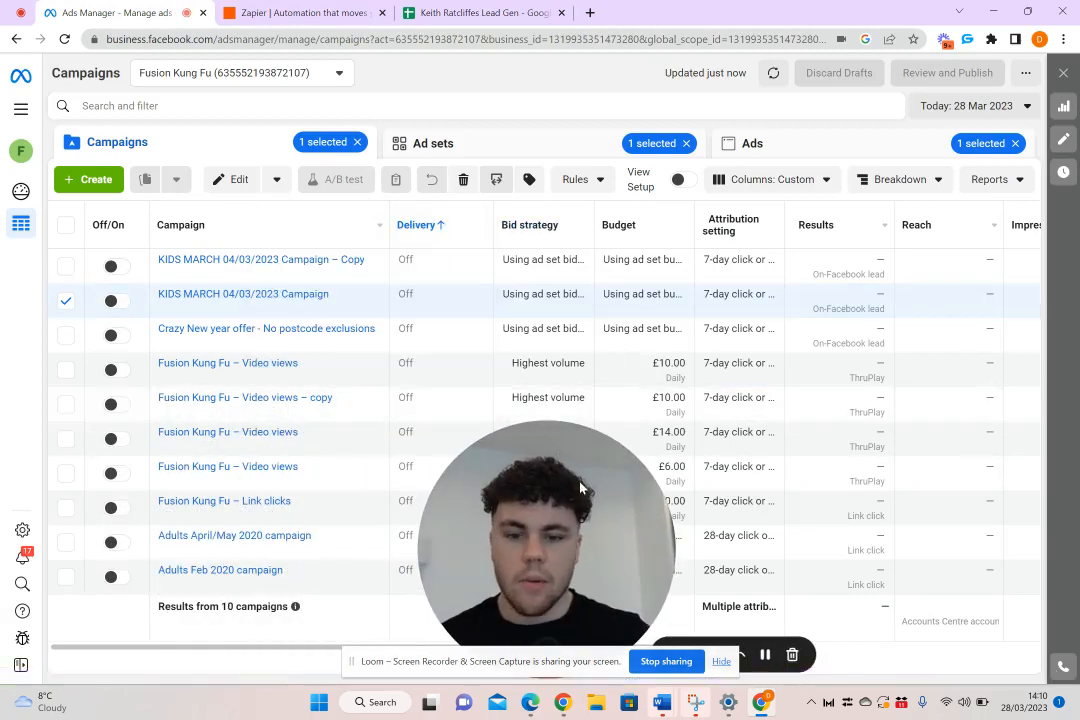
left_click_drag(494, 524, 825, 314)
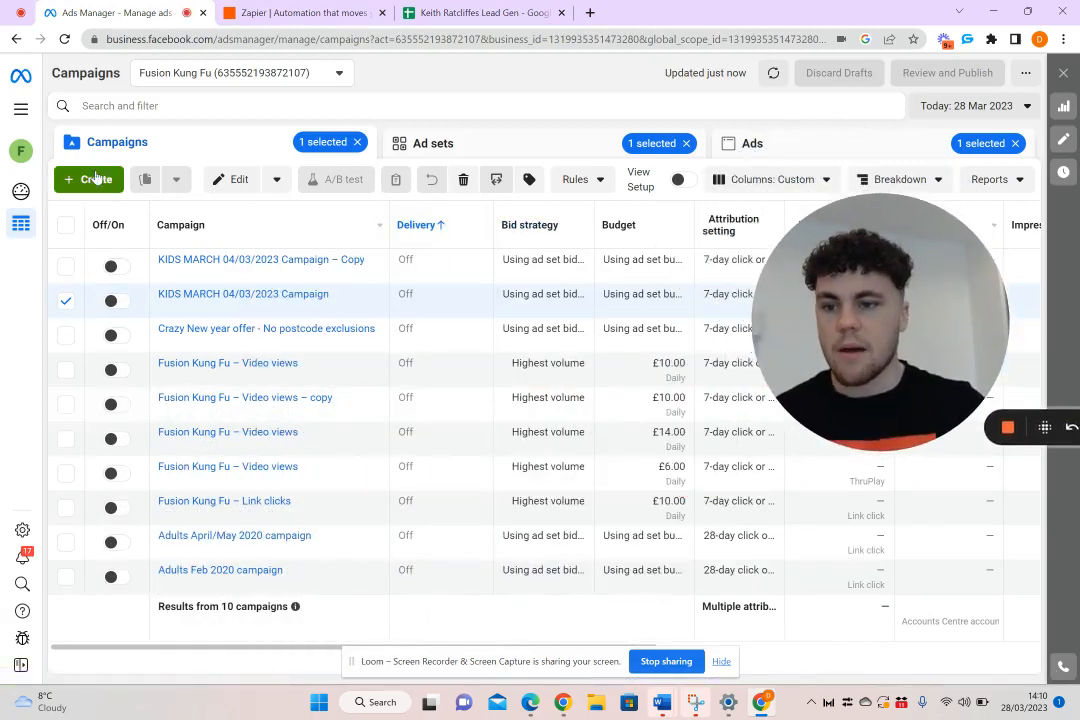
left_click(93, 180)
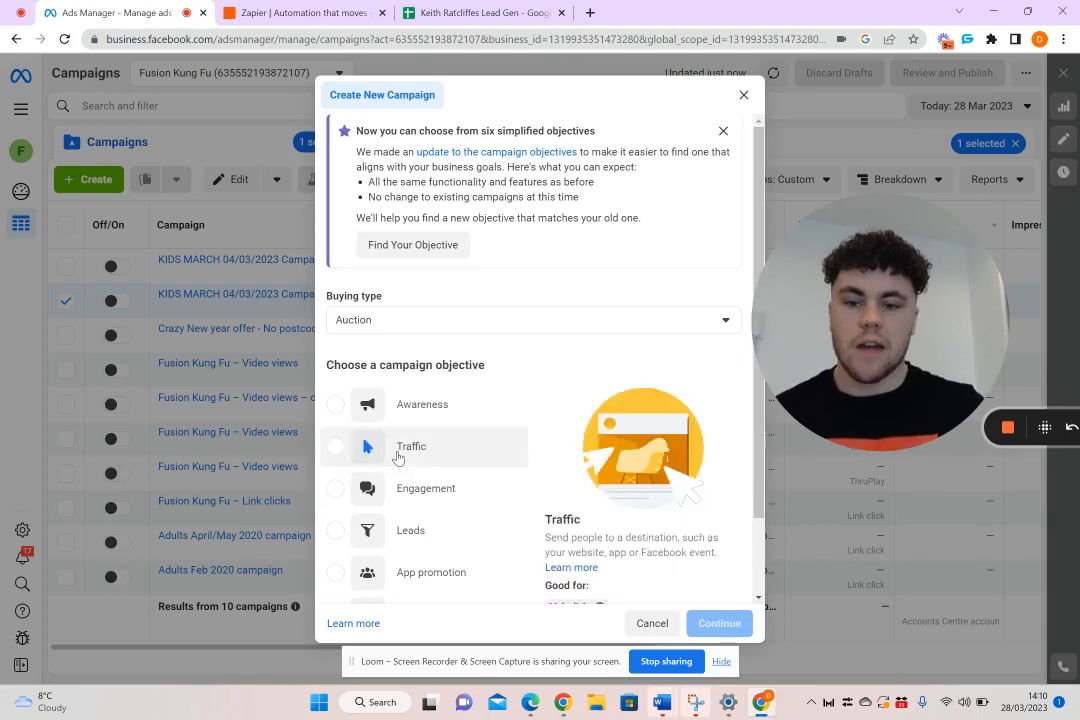
scroll(400, 457, "down", 1)
left_click(355, 455)
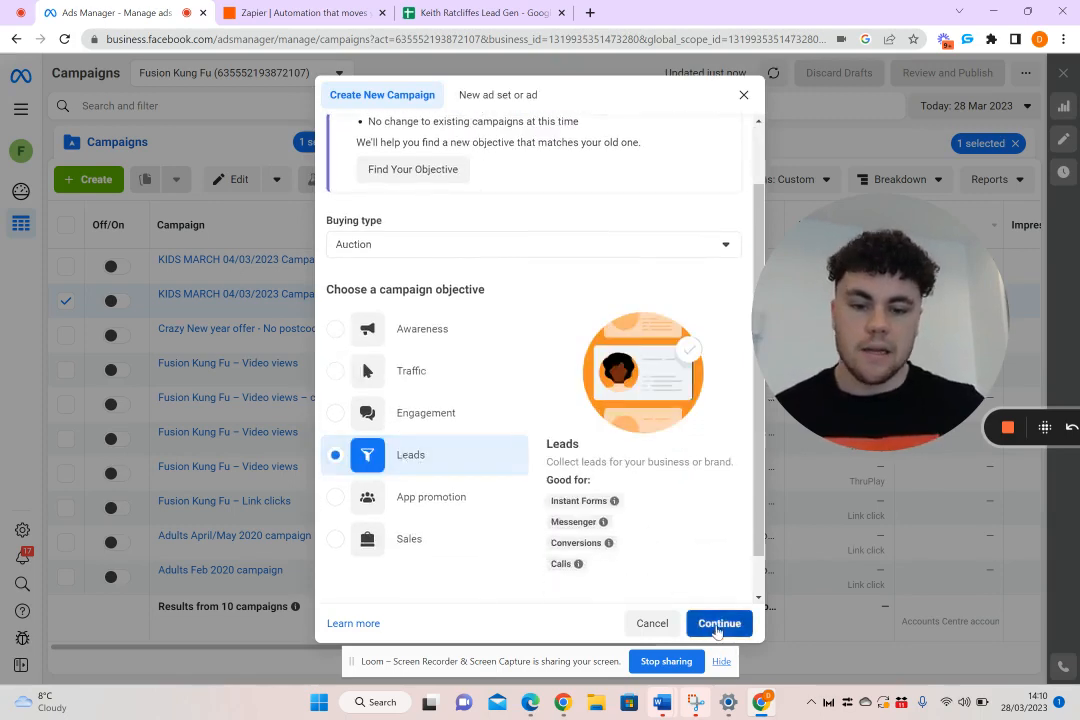
left_click(718, 628)
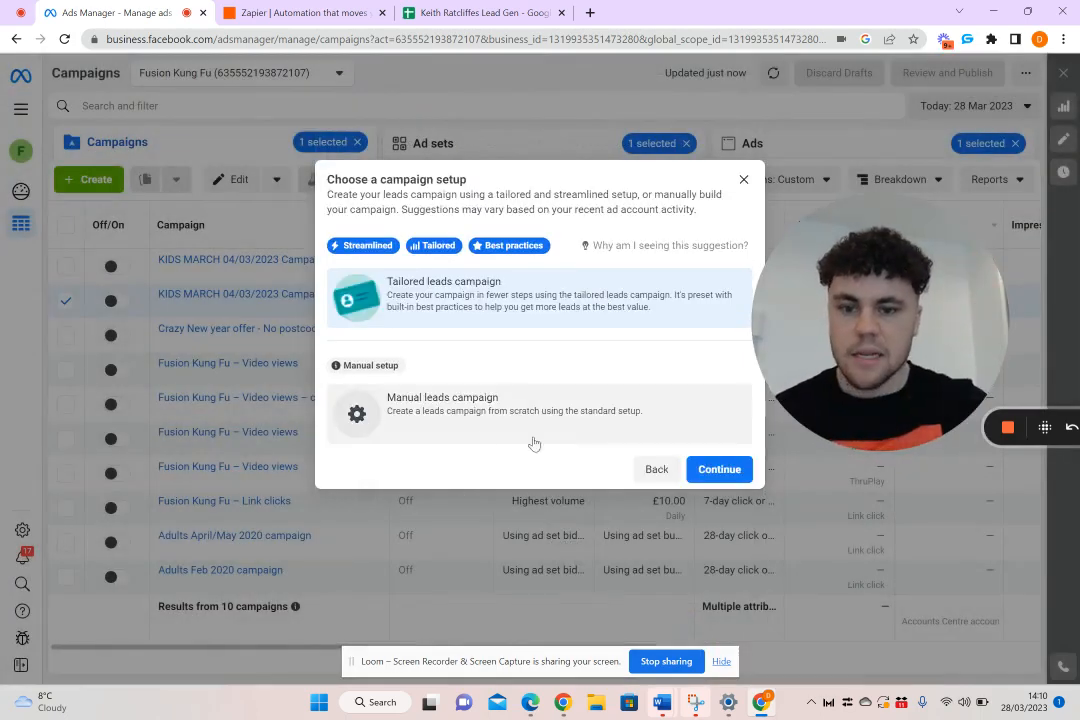
left_click(481, 416)
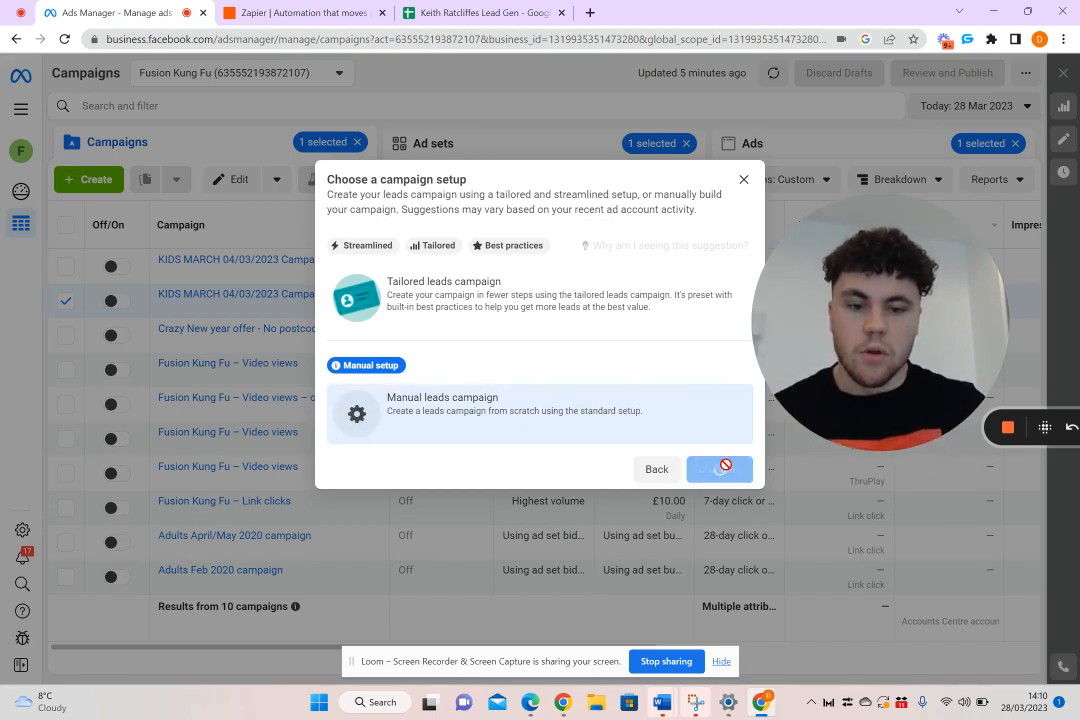
left_click_drag(875, 312, 813, 262)
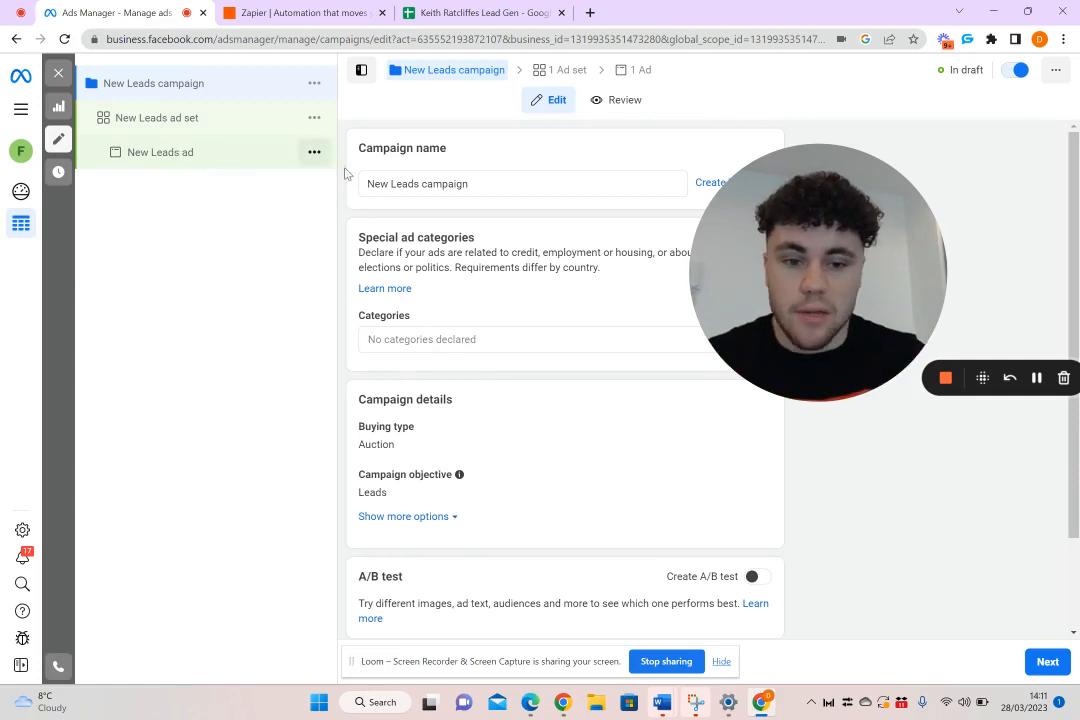
Open the New Leads ad and start a new instant form in its Destination section
left_click(155, 163)
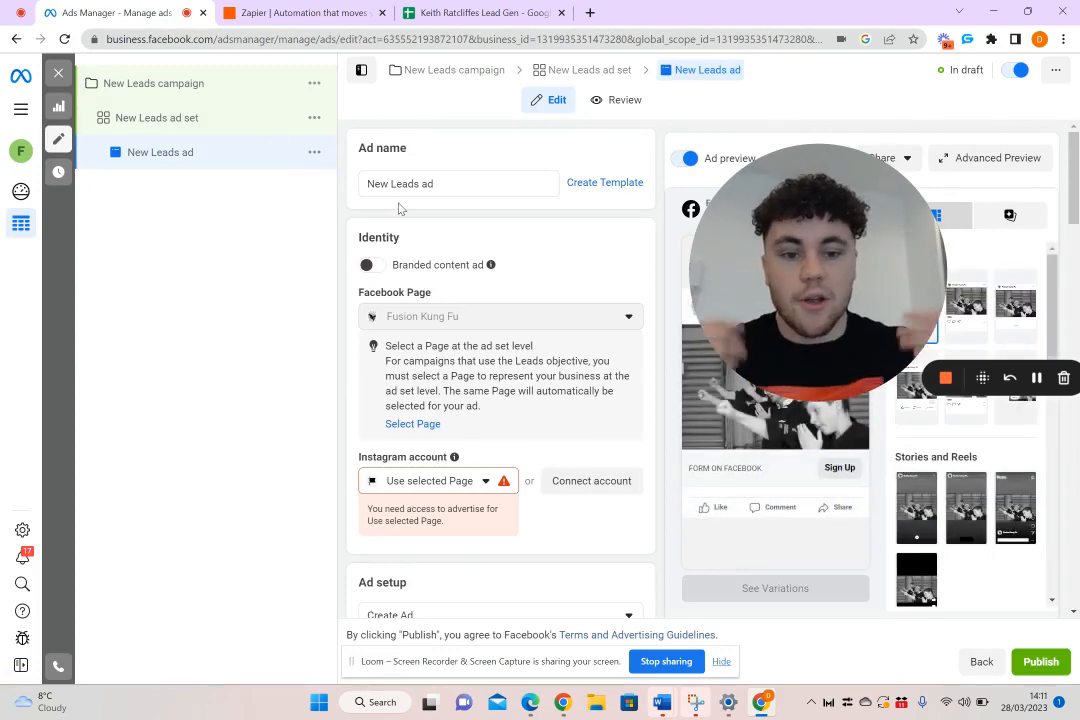
scroll(537, 325, "down", 10)
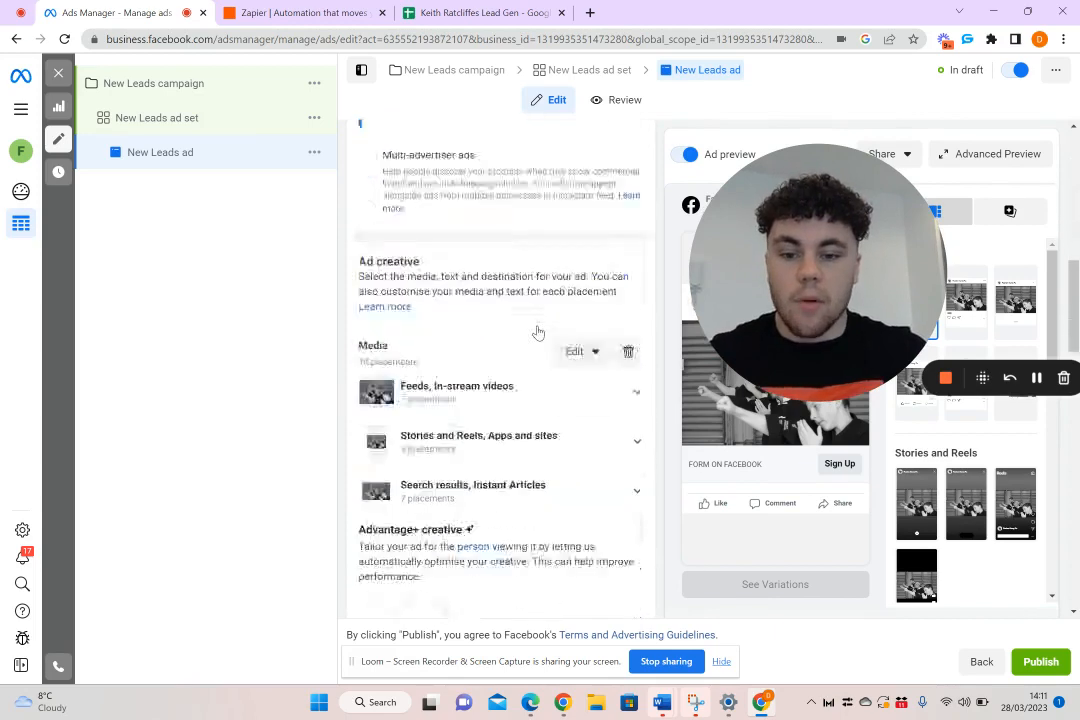
scroll(510, 316, "down", 6)
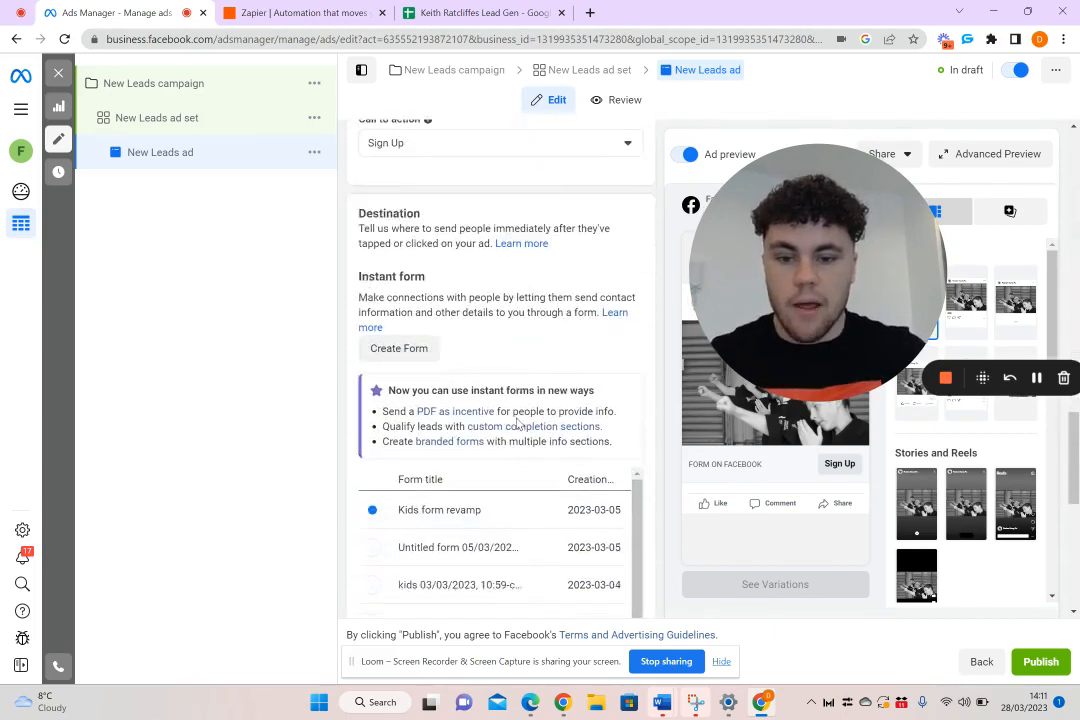
scroll(531, 370, "down", 1)
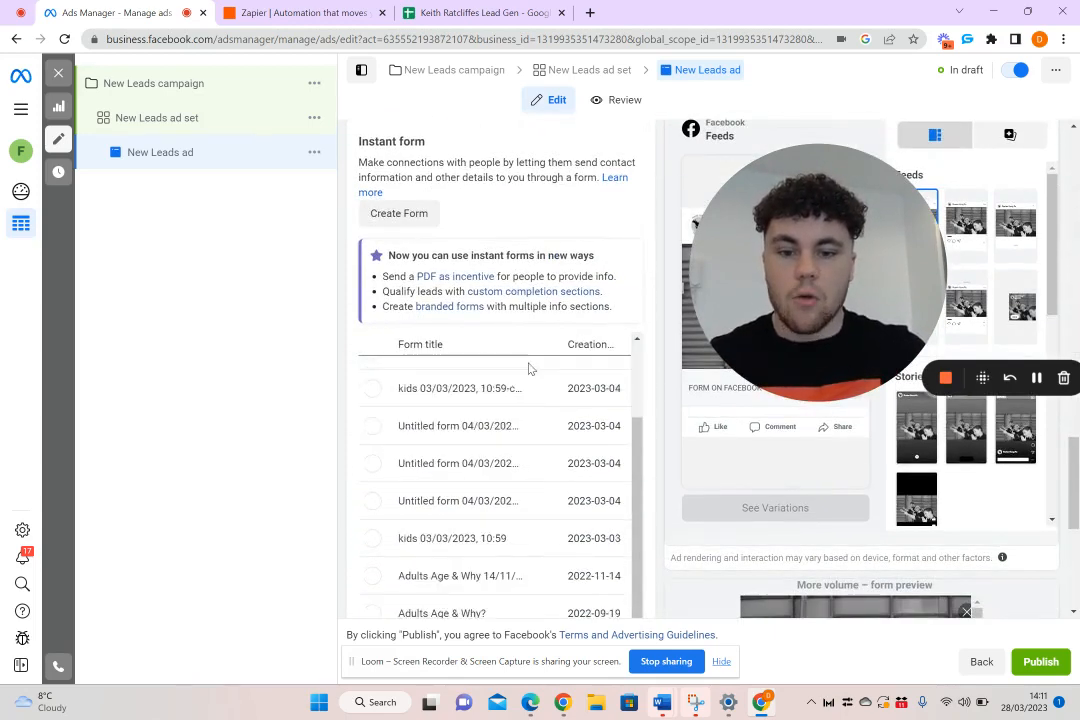
scroll(530, 369, "down", 4)
scroll(509, 424, "up", 4)
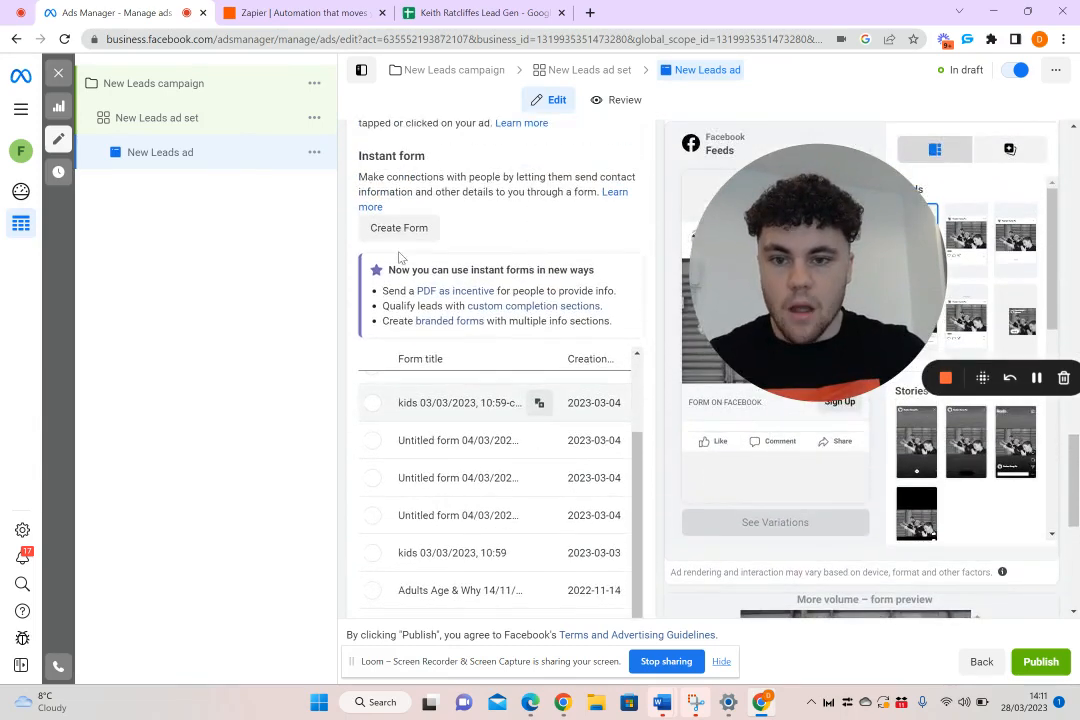
left_click(405, 229)
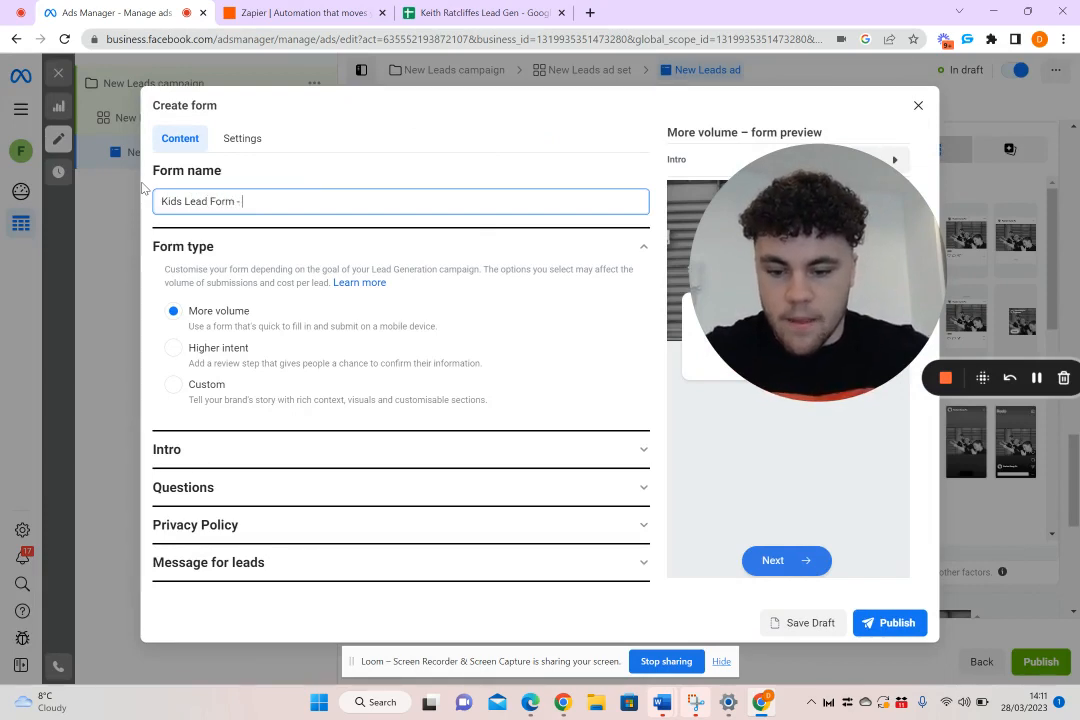
Name the form "Kids Lead Form - Set Up By" followed by the creator's first name and the date 28/3/23
type("By Don")
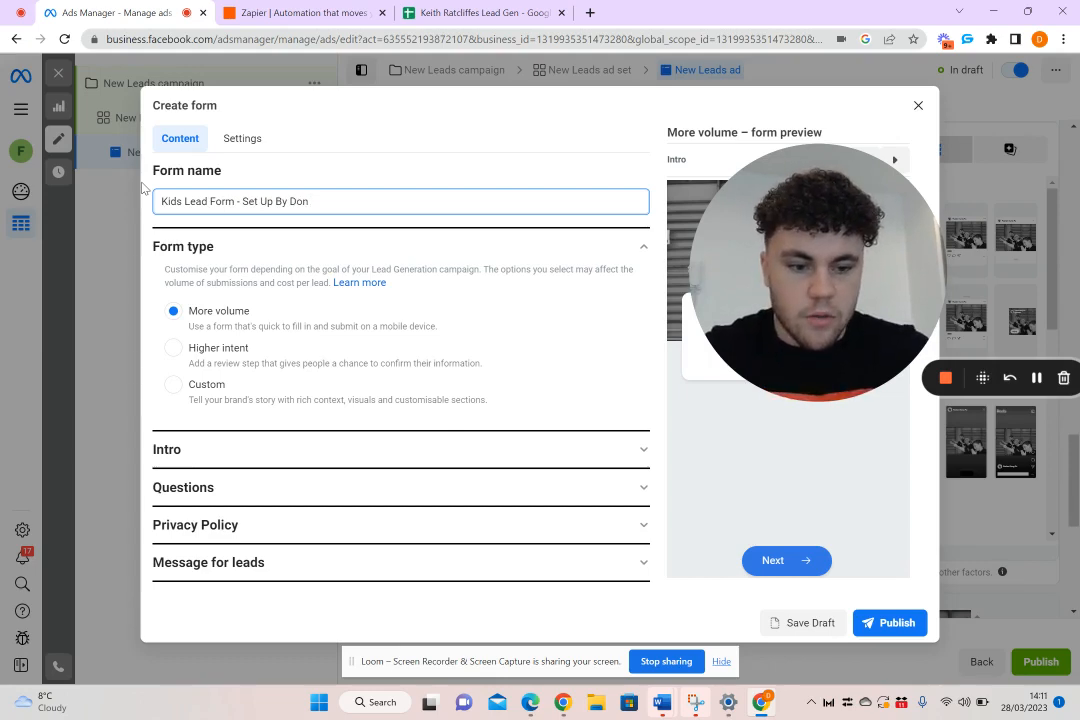
type(" 28/3/")
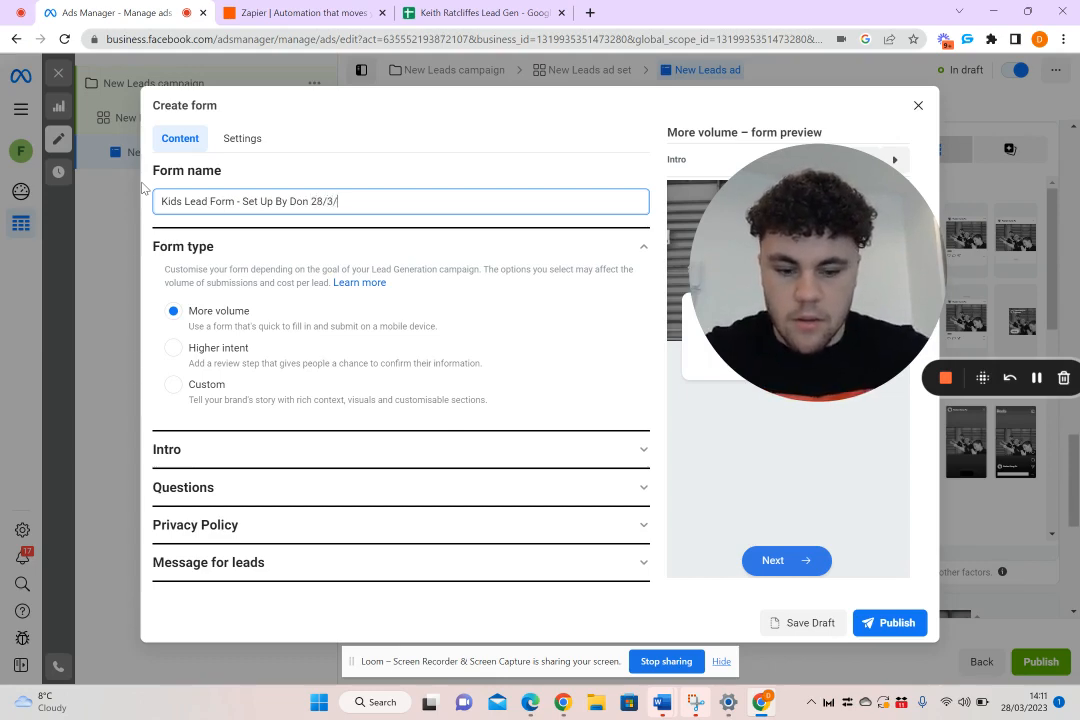
type("23")
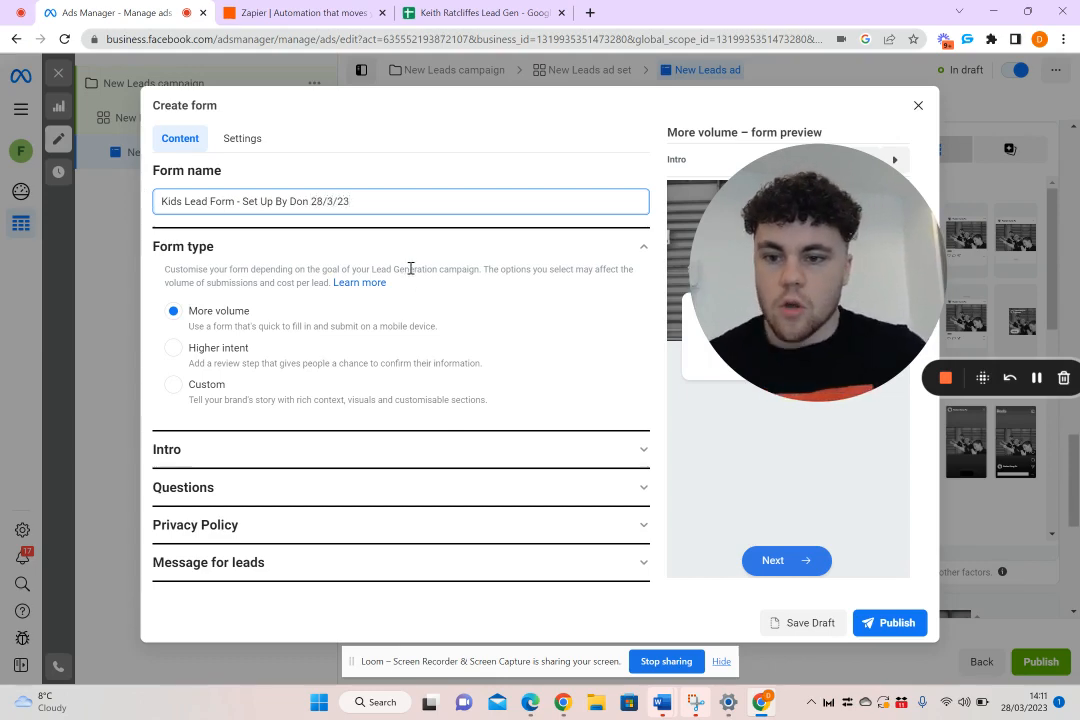
Remove the greeting from the form's Intro section
left_click(424, 246)
left_click(381, 286)
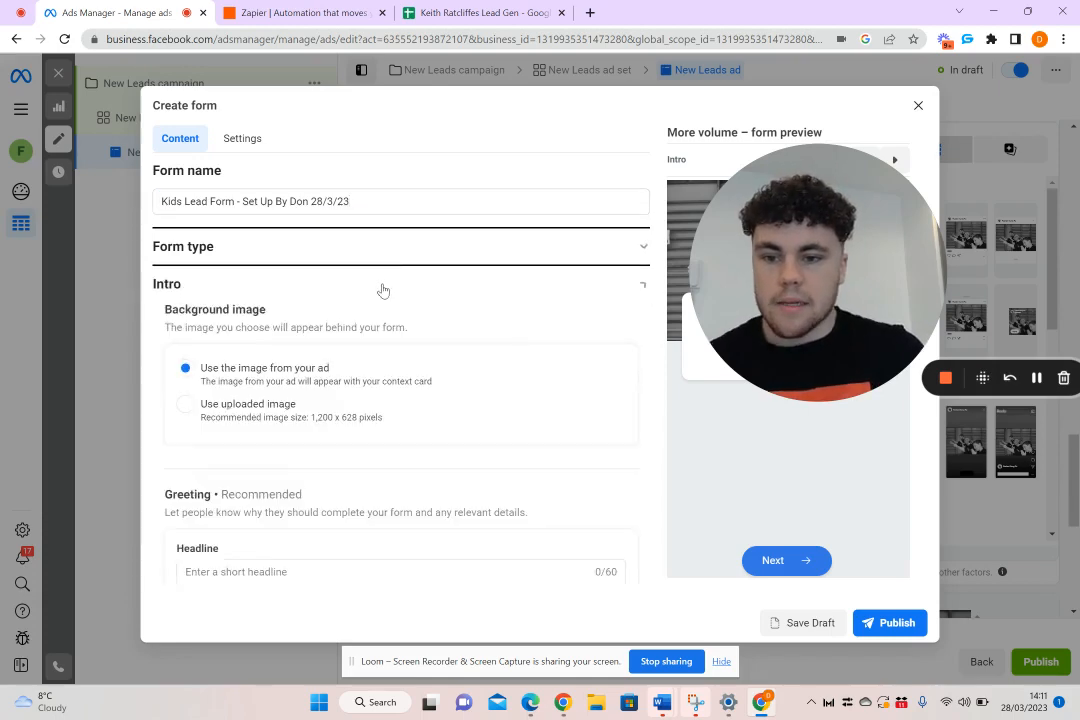
scroll(381, 290, "down", 3)
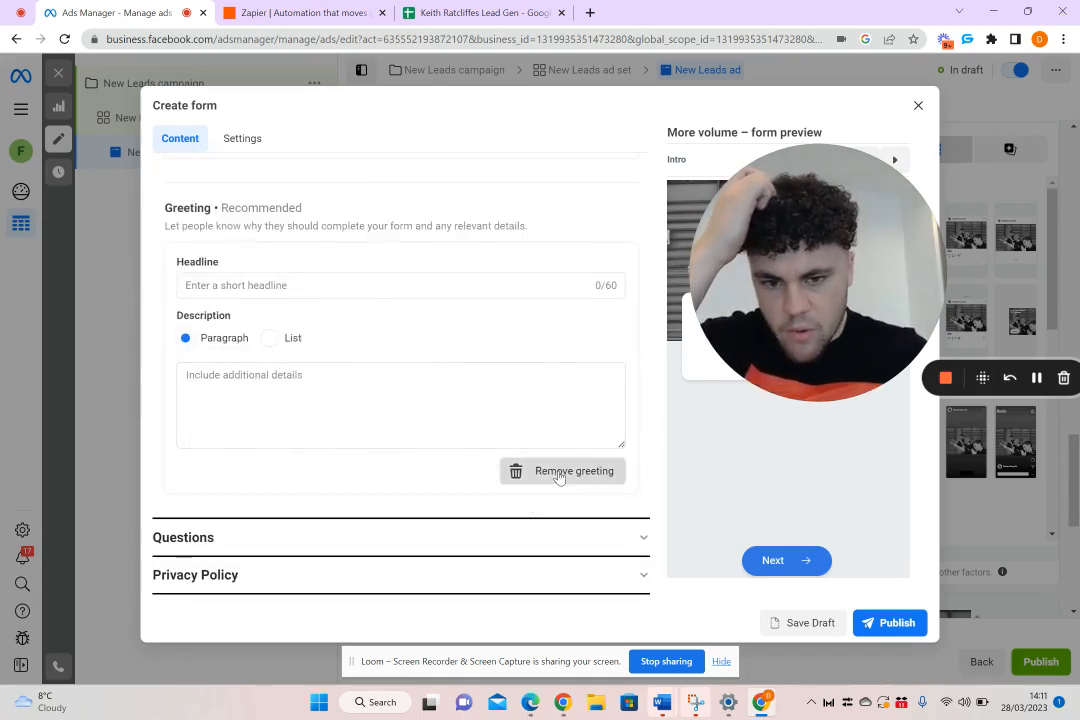
left_click(558, 472)
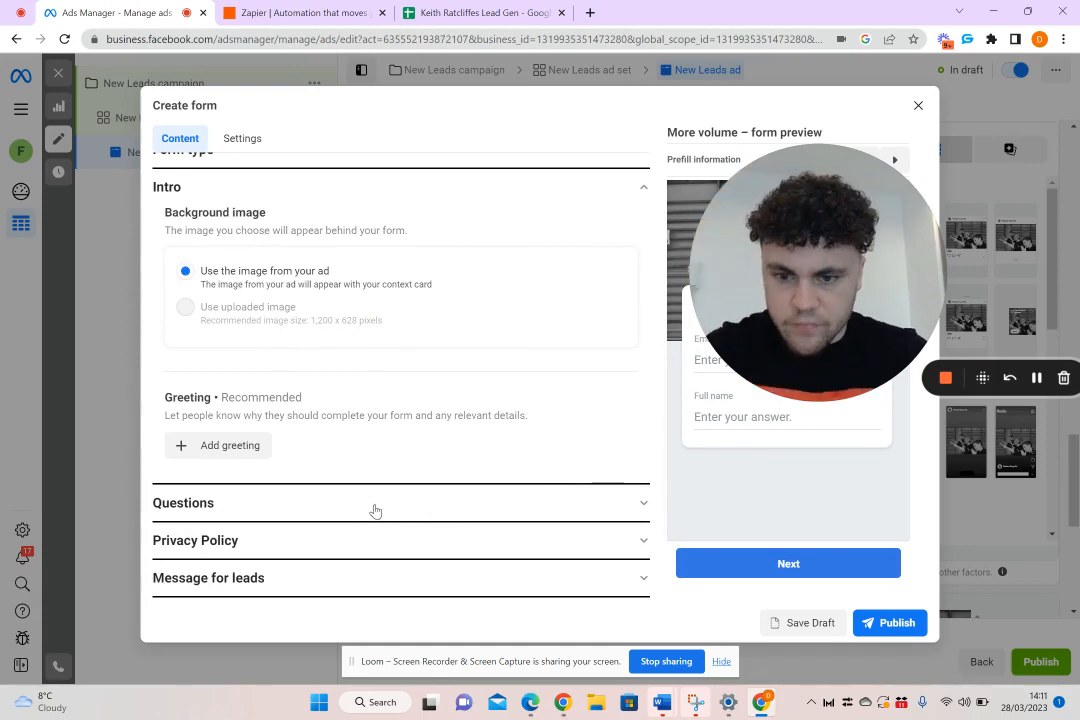
Move Full name above Email in the prefill questions of the form's Questions section
left_click_drag(814, 318, 831, 492)
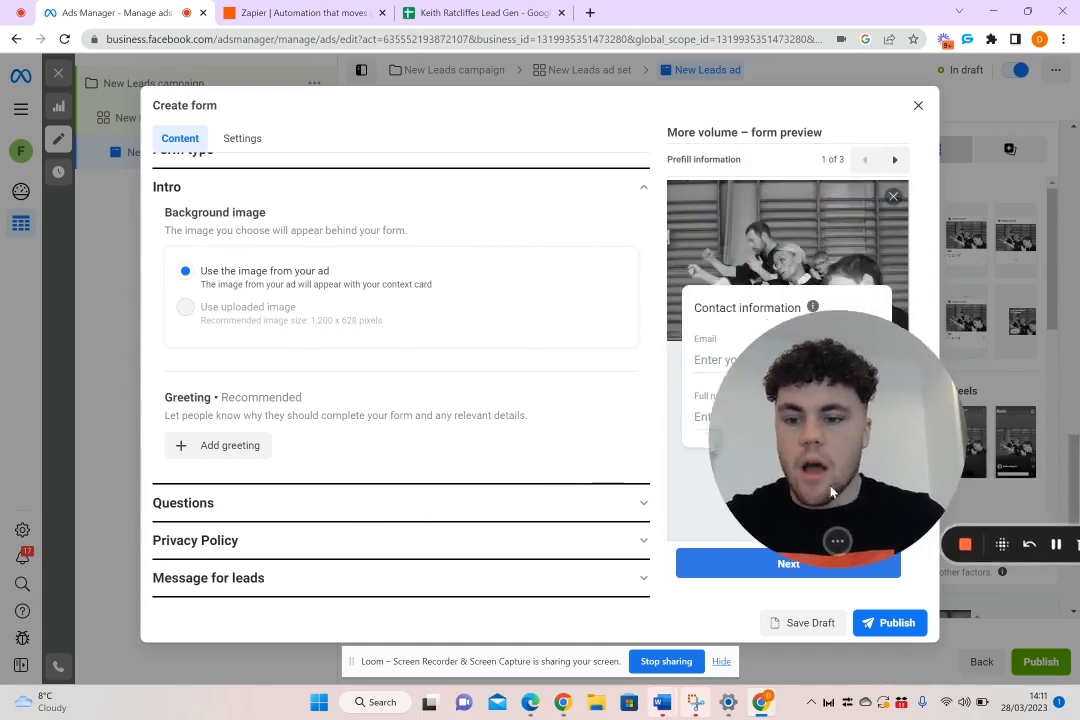
left_click(605, 503)
left_click_drag(890, 405, 872, 146)
scroll(535, 246, "down", 4)
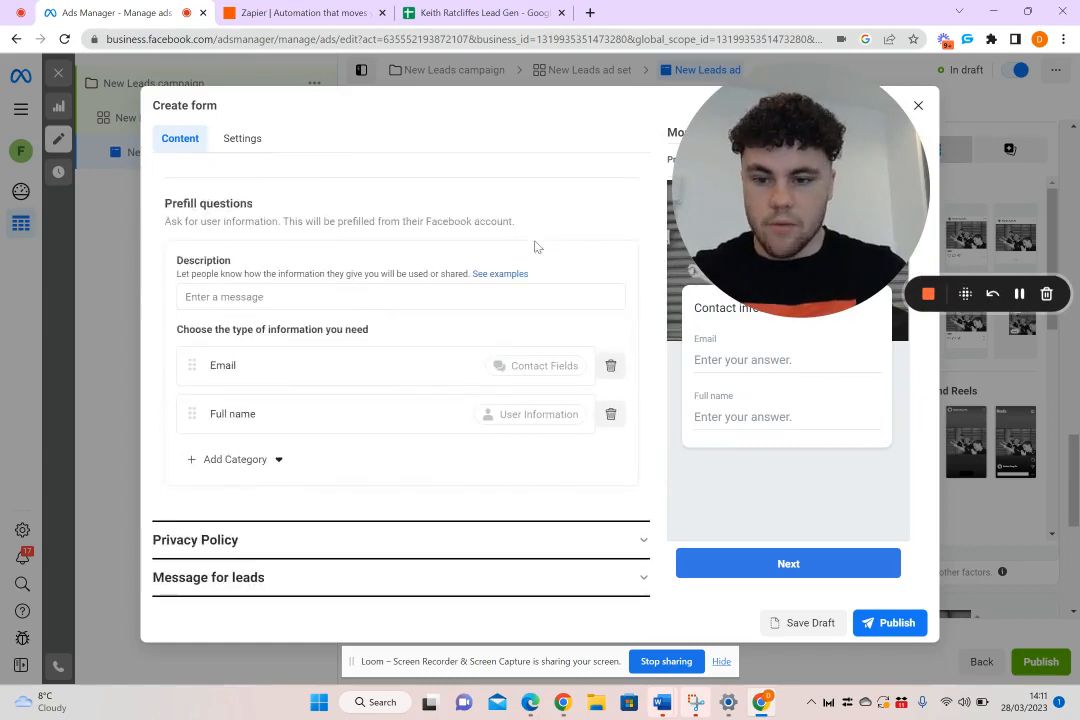
left_click_drag(216, 422, 195, 355)
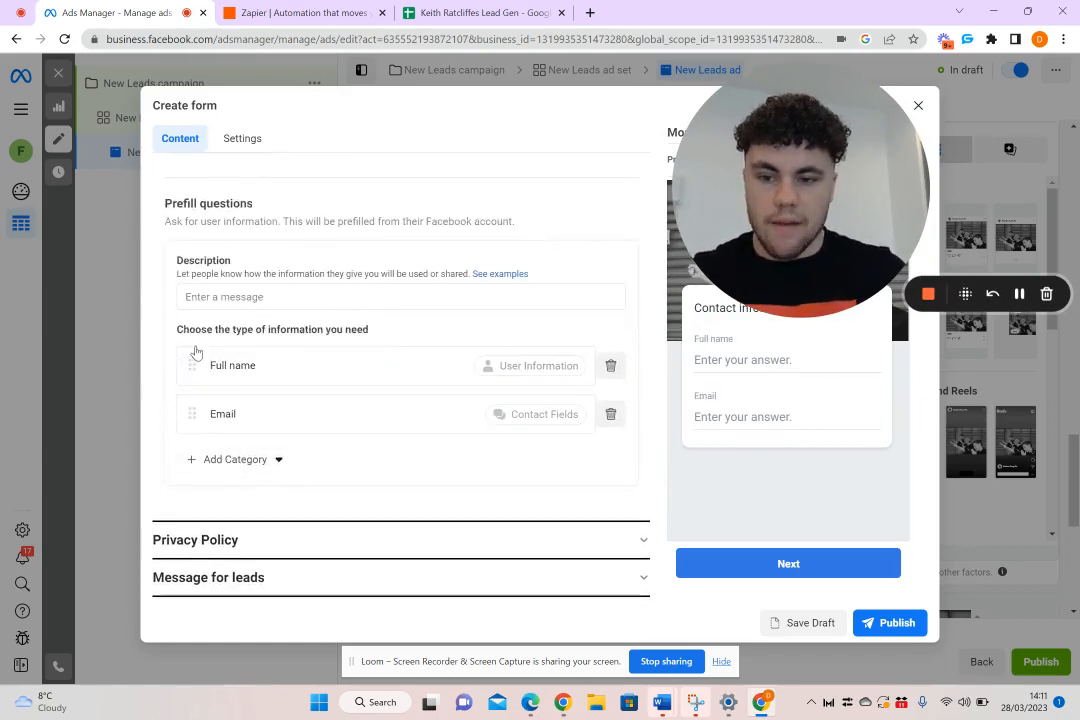
Add Phone number from the contact fields to the form's prefill questions
left_click(224, 462)
mouse_move(280, 497)
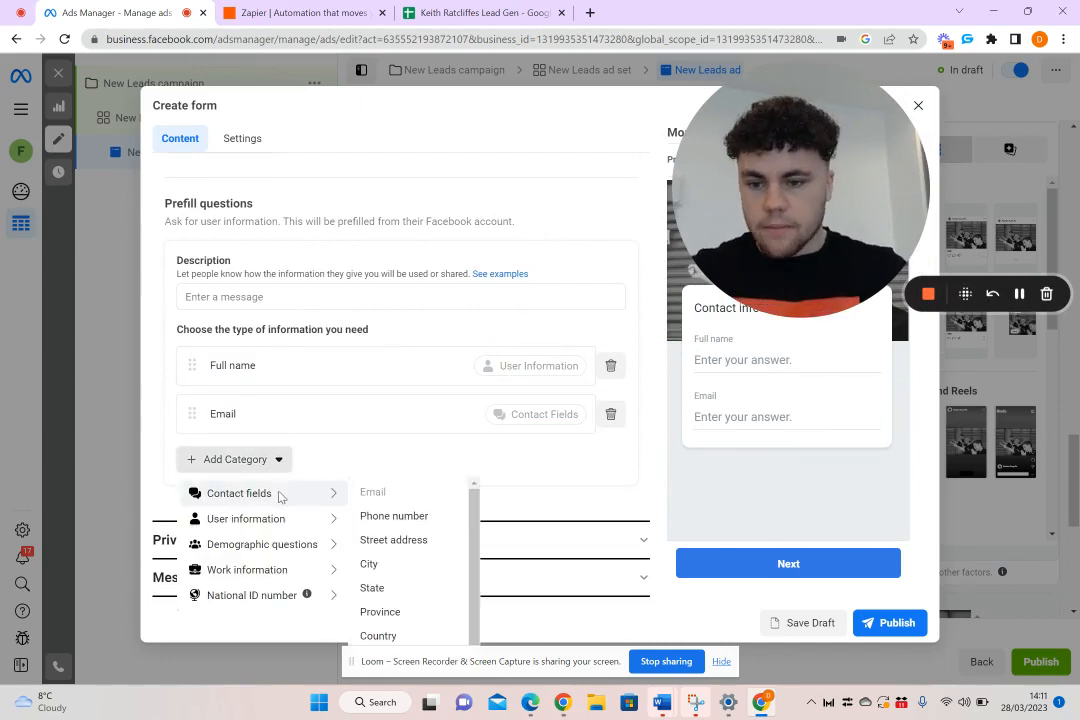
left_click(393, 516)
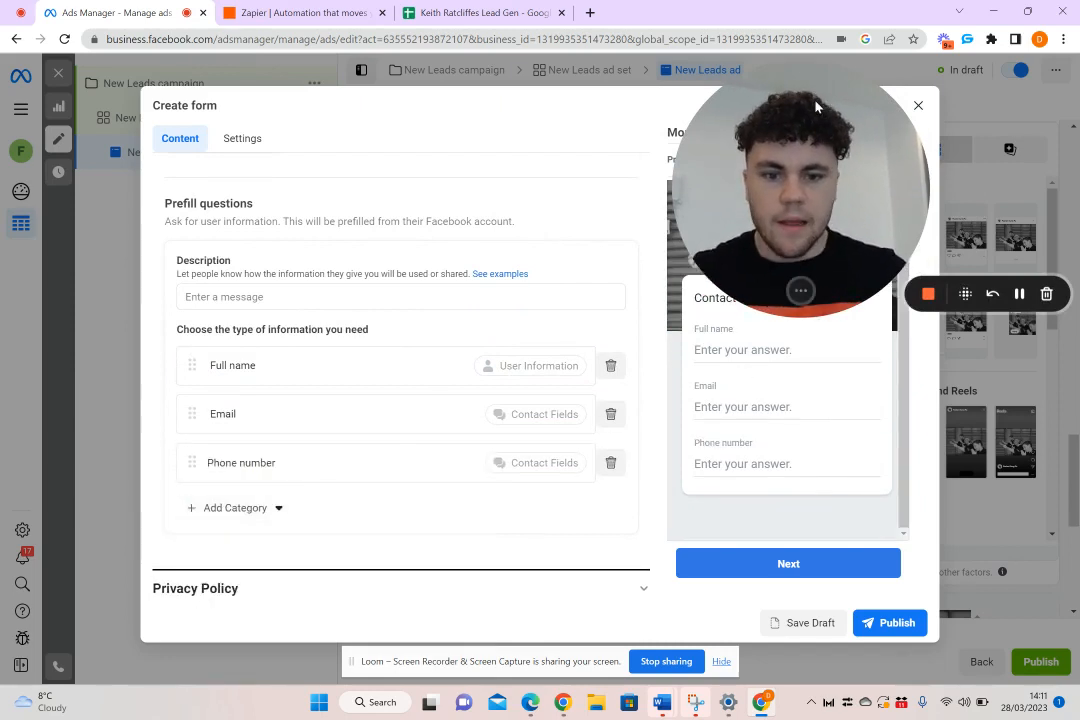
left_click_drag(799, 148, 540, 204)
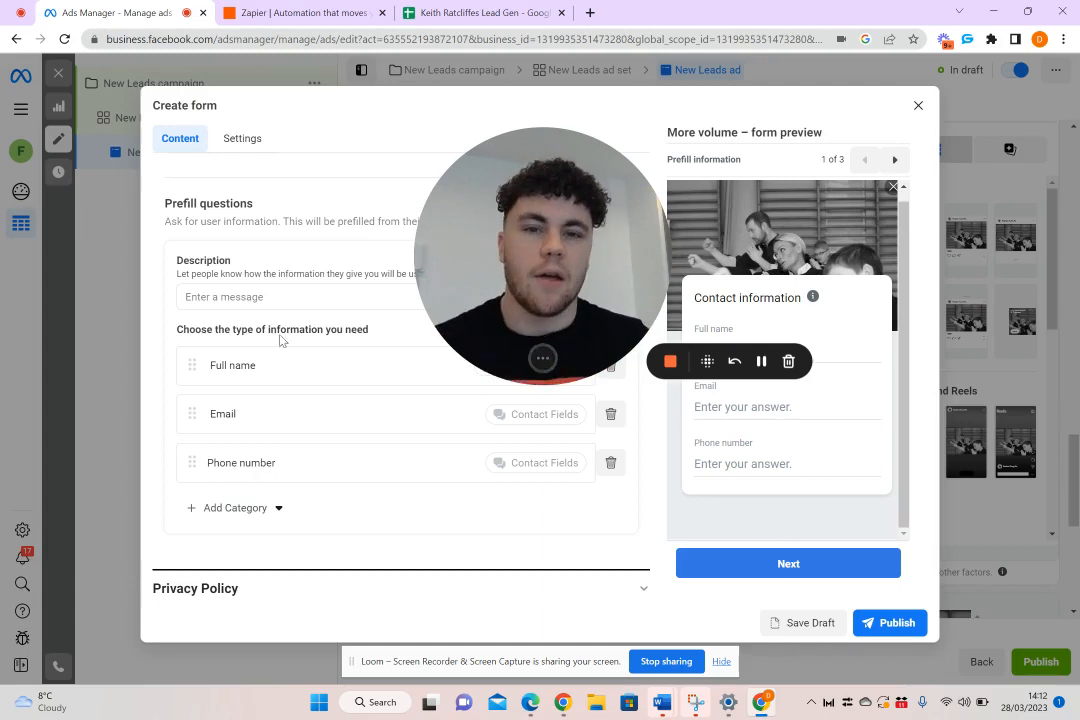
Review the background image and greeting settings in the Intro section and return to the Questions section
scroll(301, 287, "up", 3)
scroll(301, 287, "up", 2)
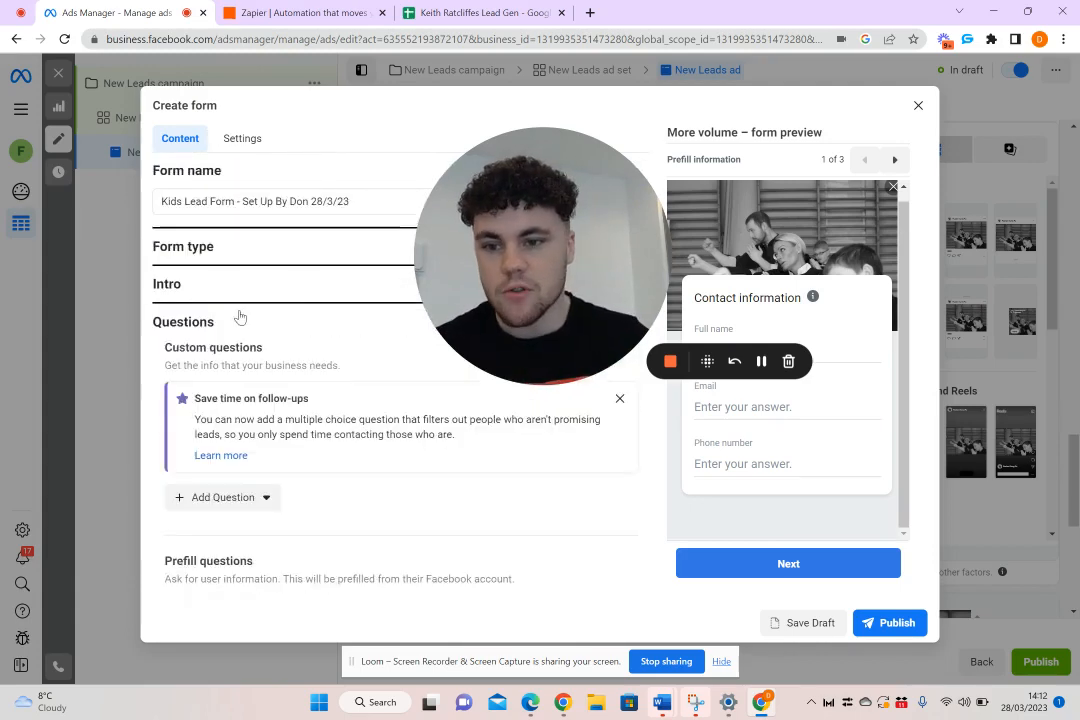
left_click(241, 290)
scroll(270, 338, "down", 1)
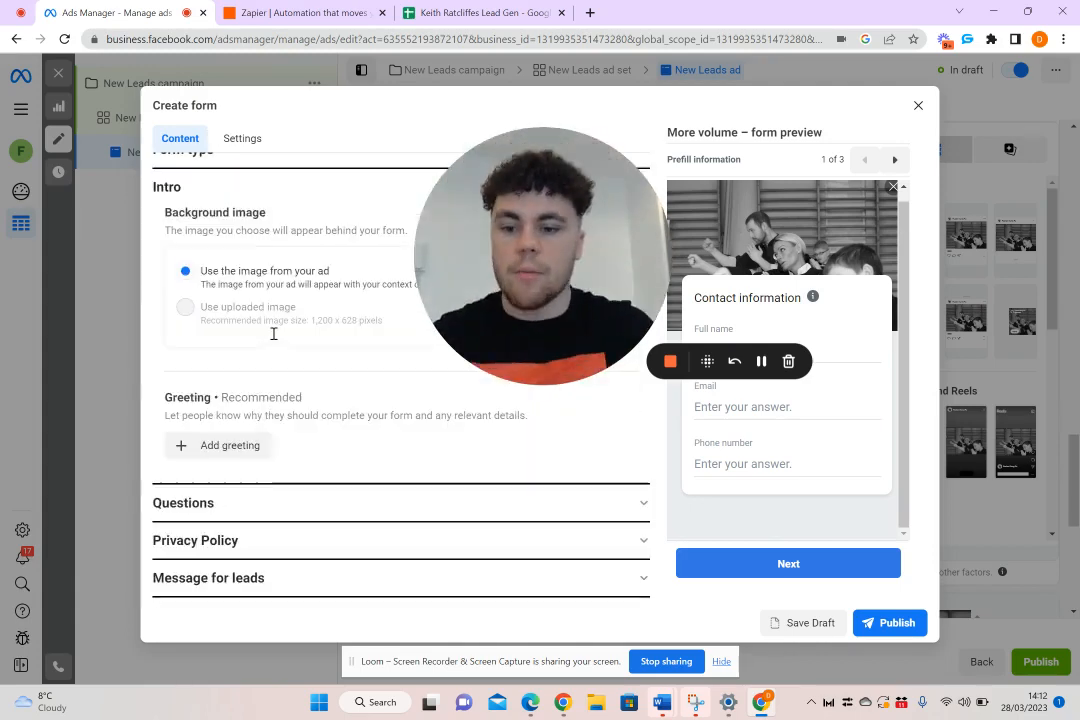
left_click(289, 509)
scroll(278, 409, "down", 2)
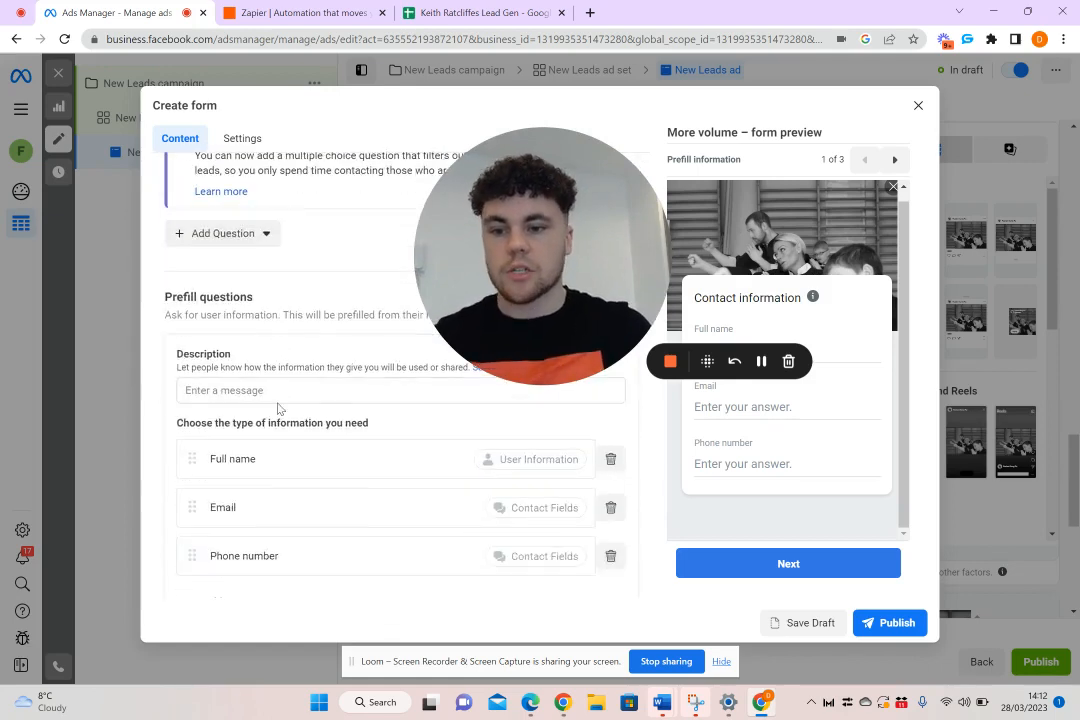
Add a short-answer custom question reading "What is your child's name?" to the form
left_click_drag(575, 265, 856, 265)
left_click(268, 236)
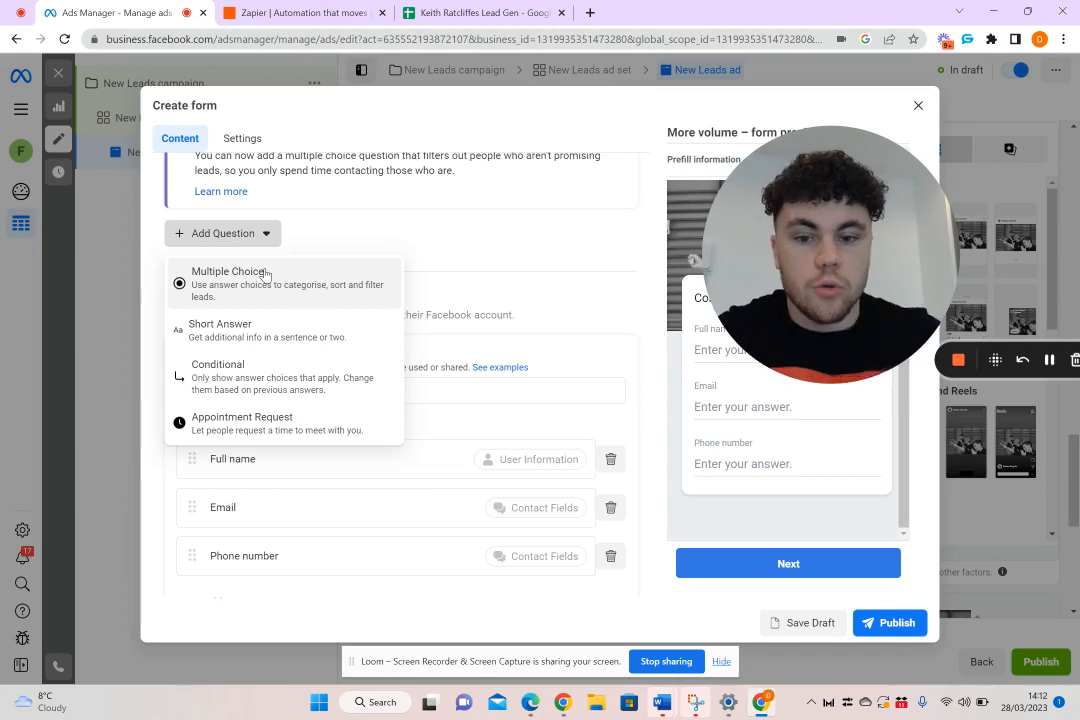
left_click(253, 341)
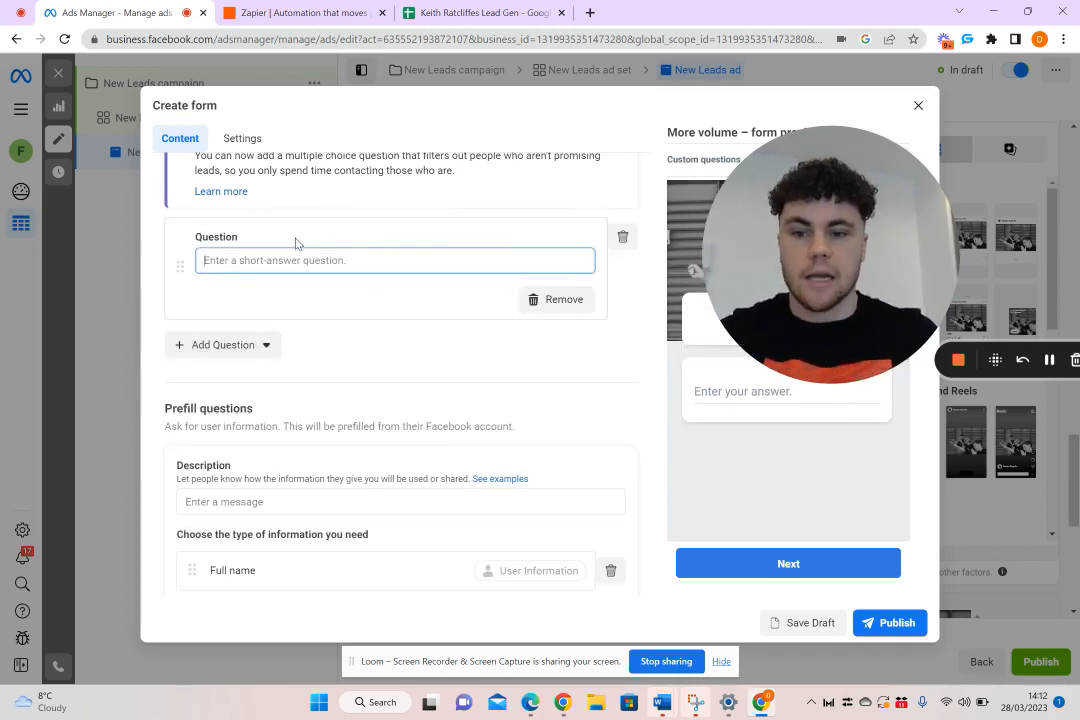
type("What")
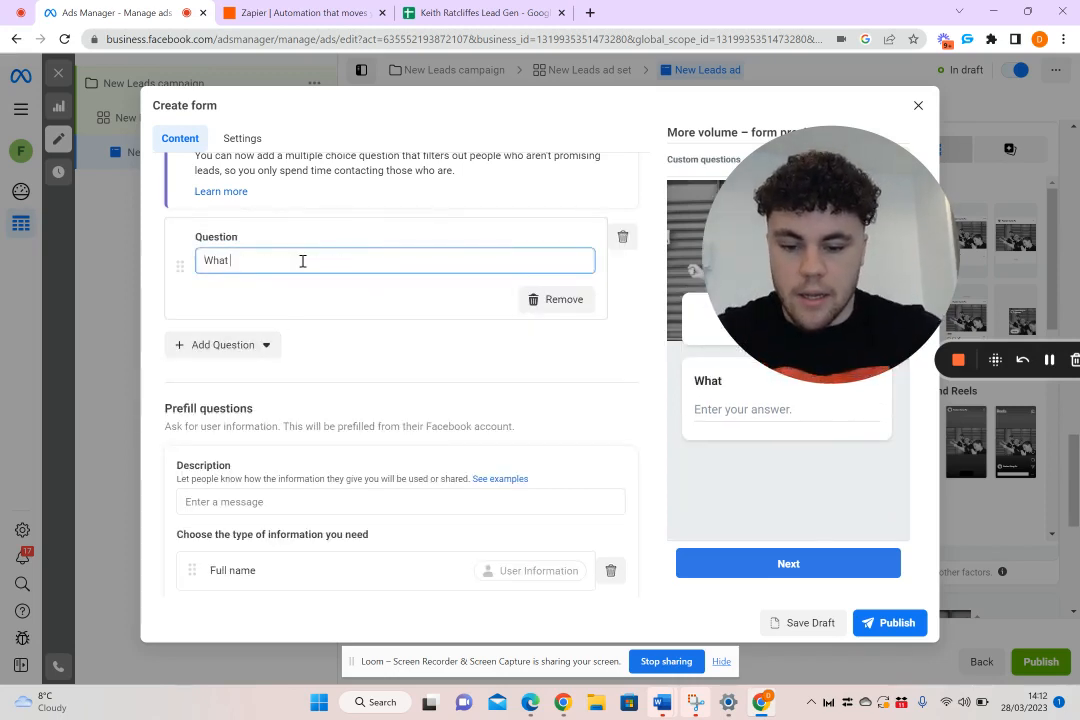
type(" is your C")
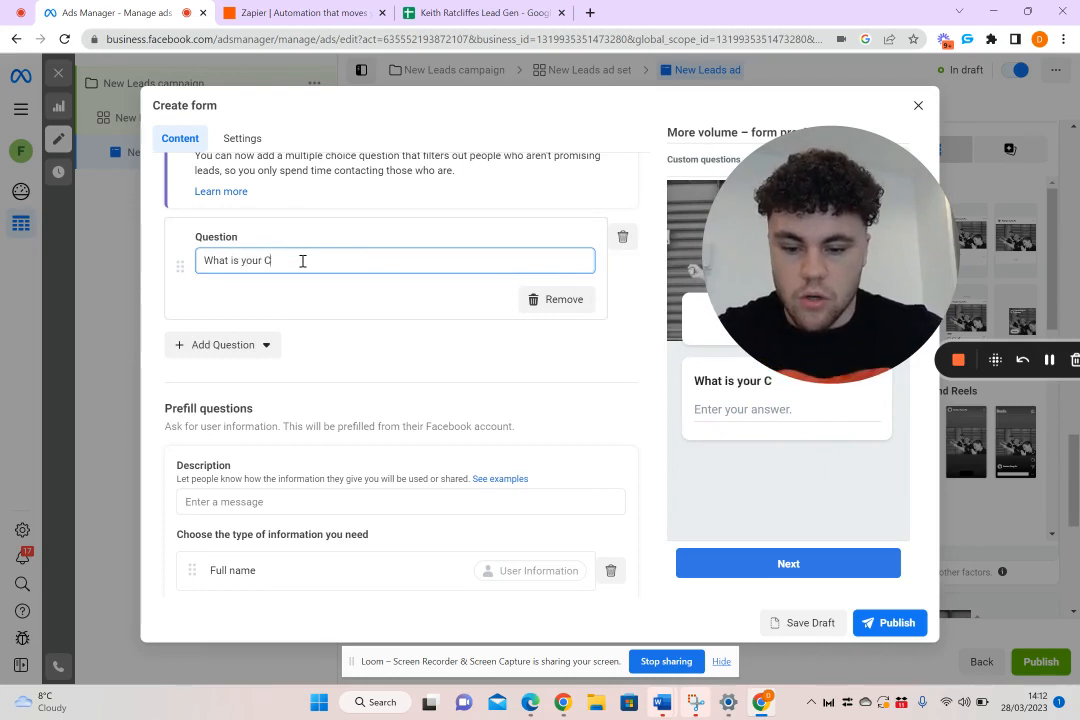
key("BackSpace")
type("child's name?")
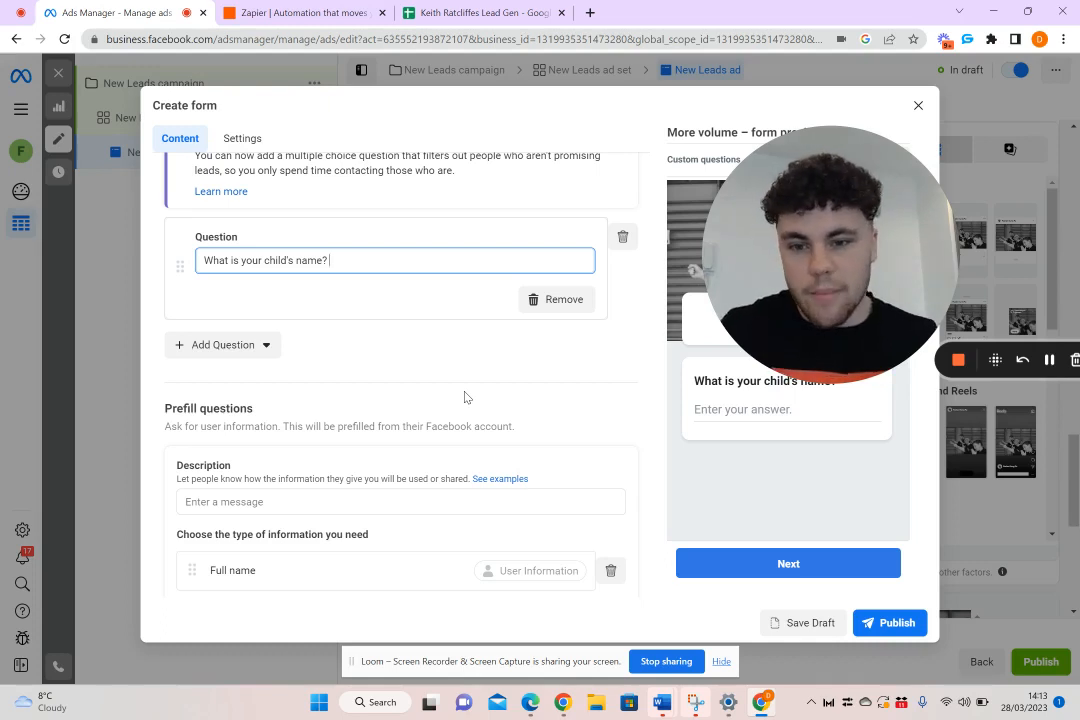
left_click(408, 374)
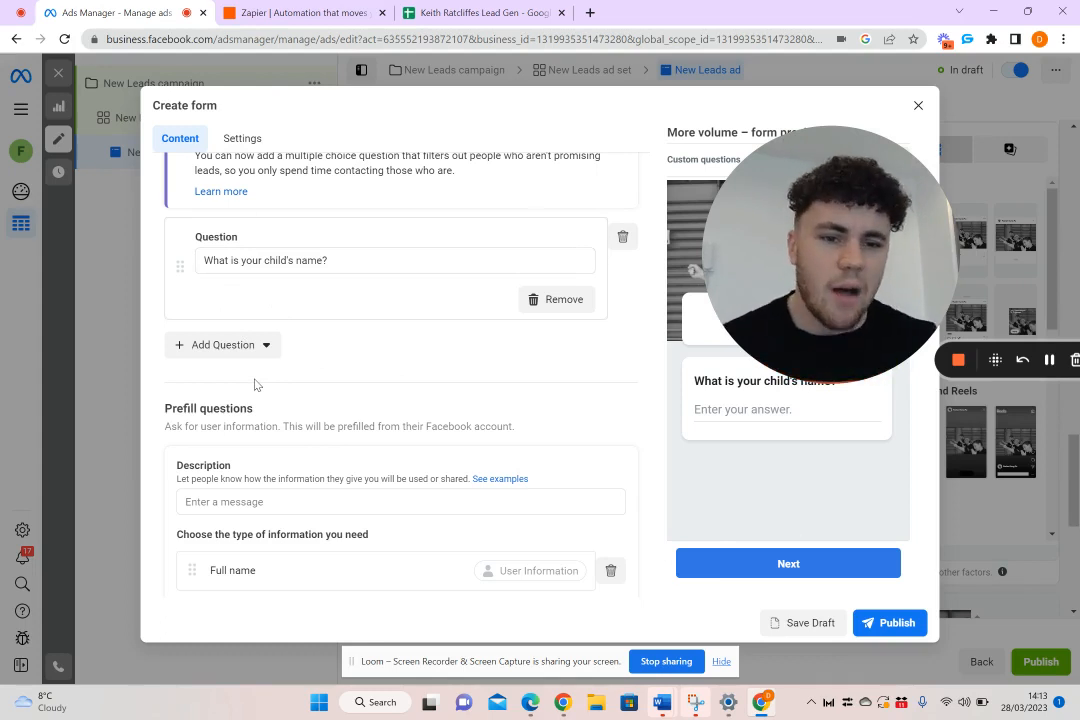
left_click(245, 346)
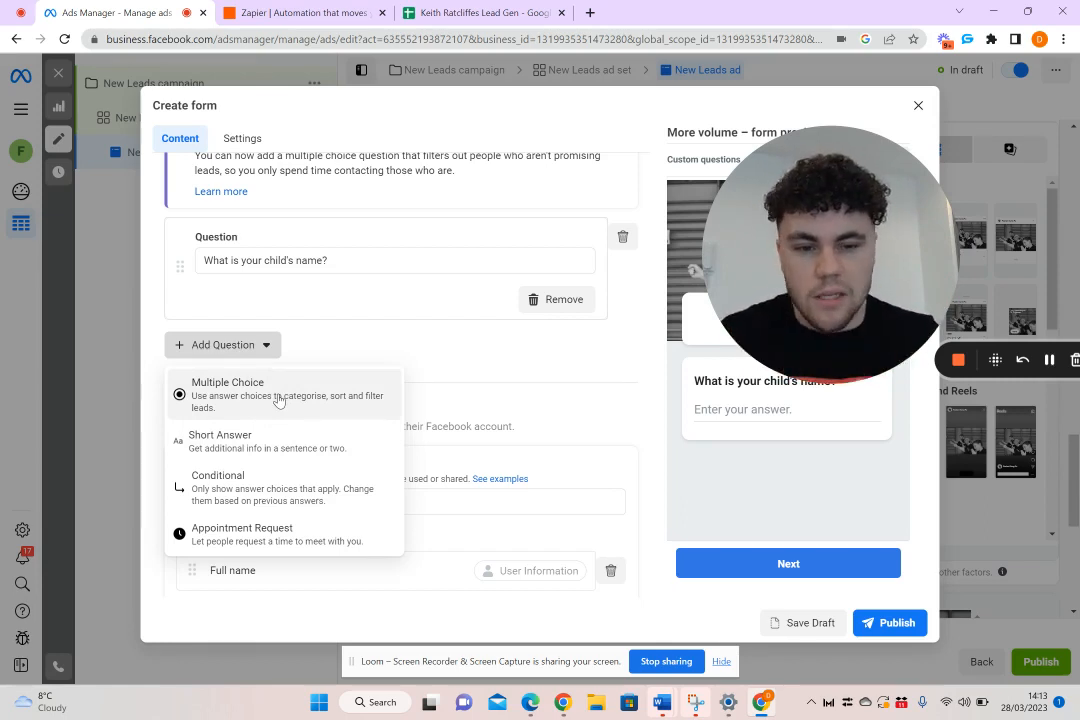
left_click(175, 333)
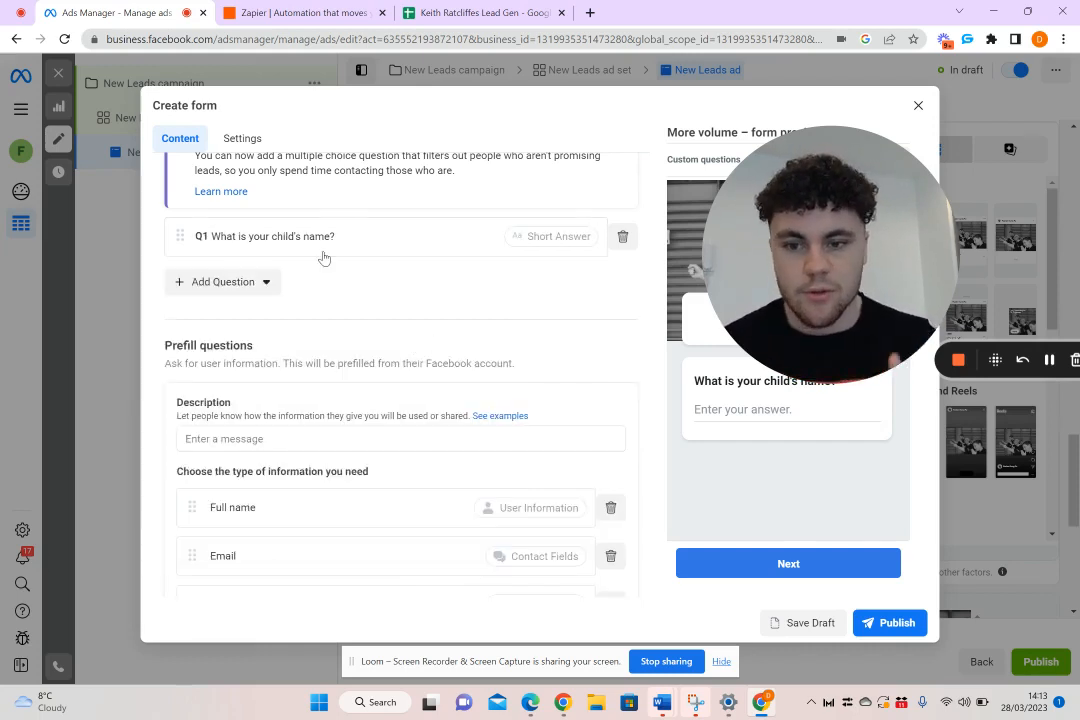
Remove Phone number from the prefill questions
scroll(325, 289, "down", 2)
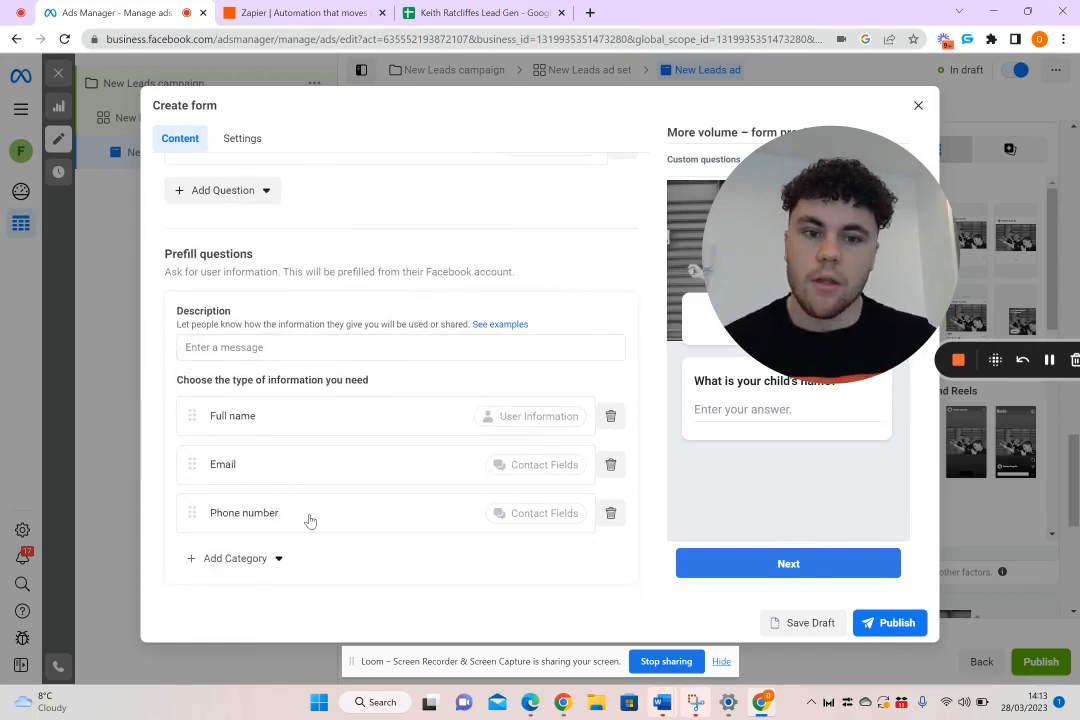
left_click(611, 514)
scroll(270, 210, "up", 2)
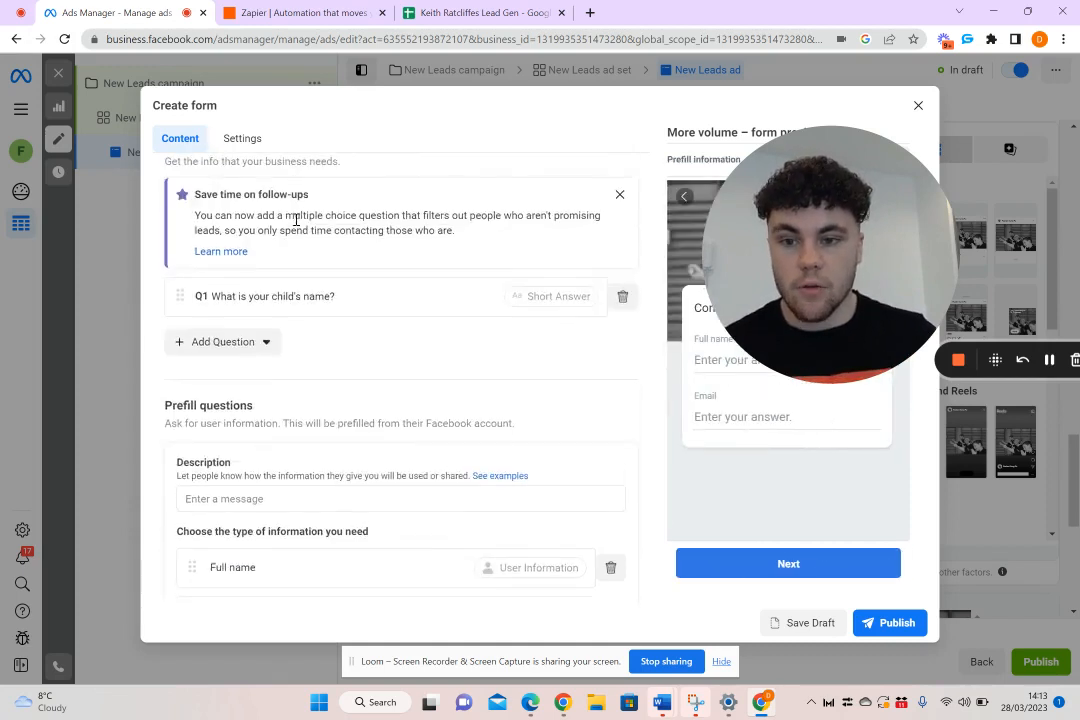
left_click(236, 342)
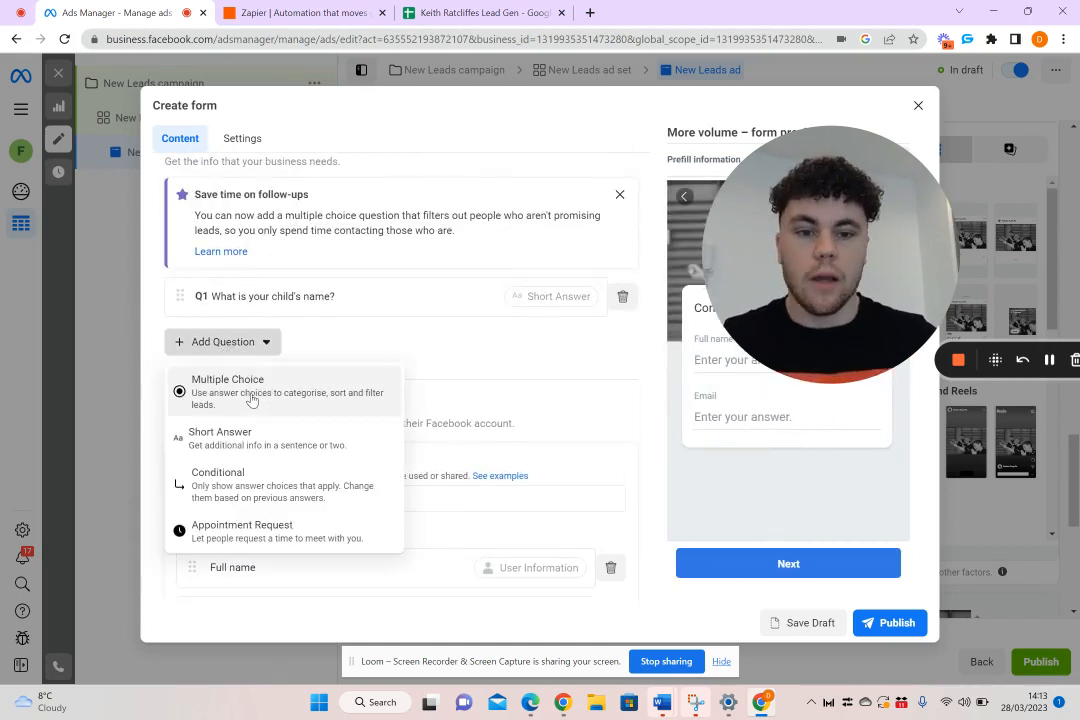
left_click(525, 383)
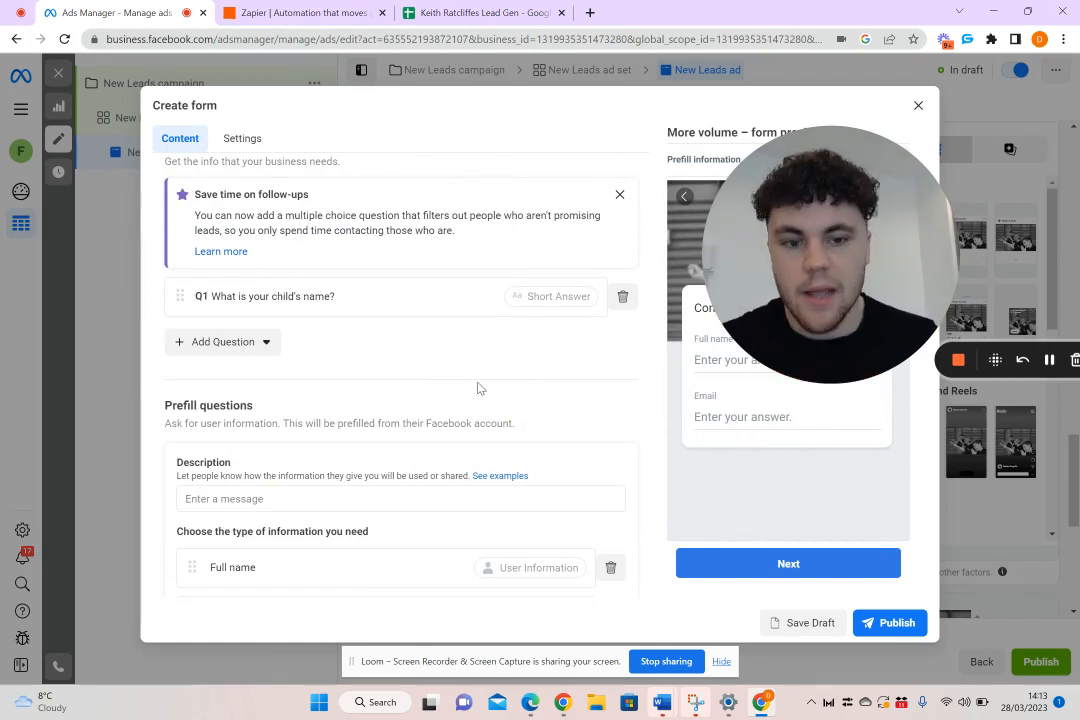
left_click(240, 350)
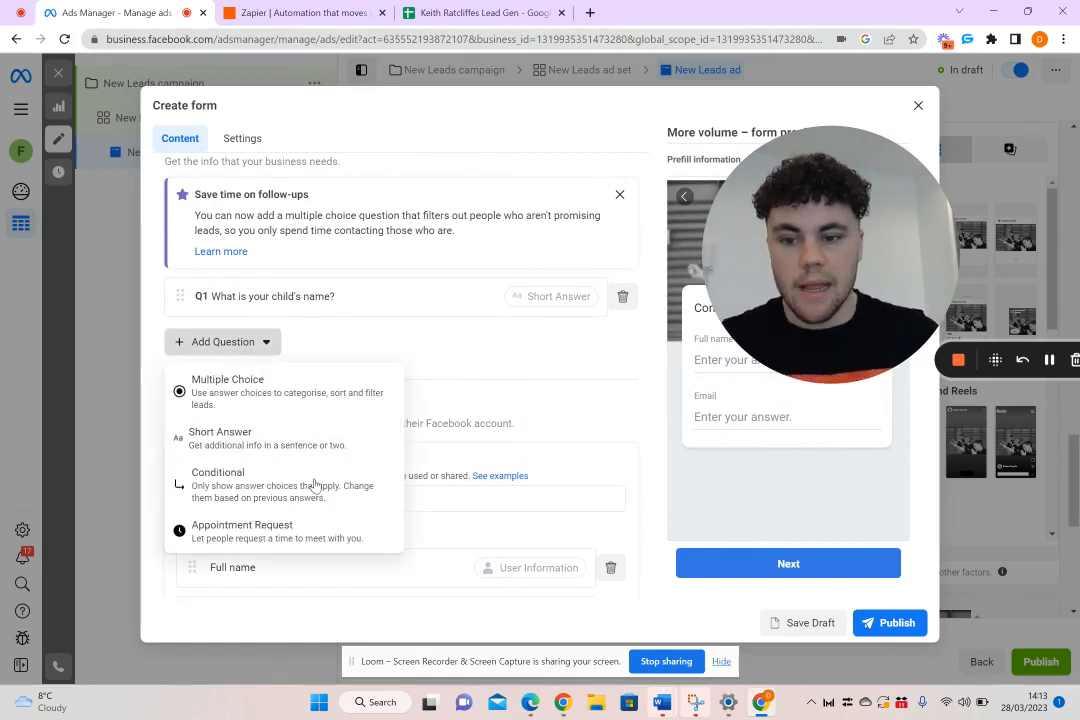
left_click(295, 438)
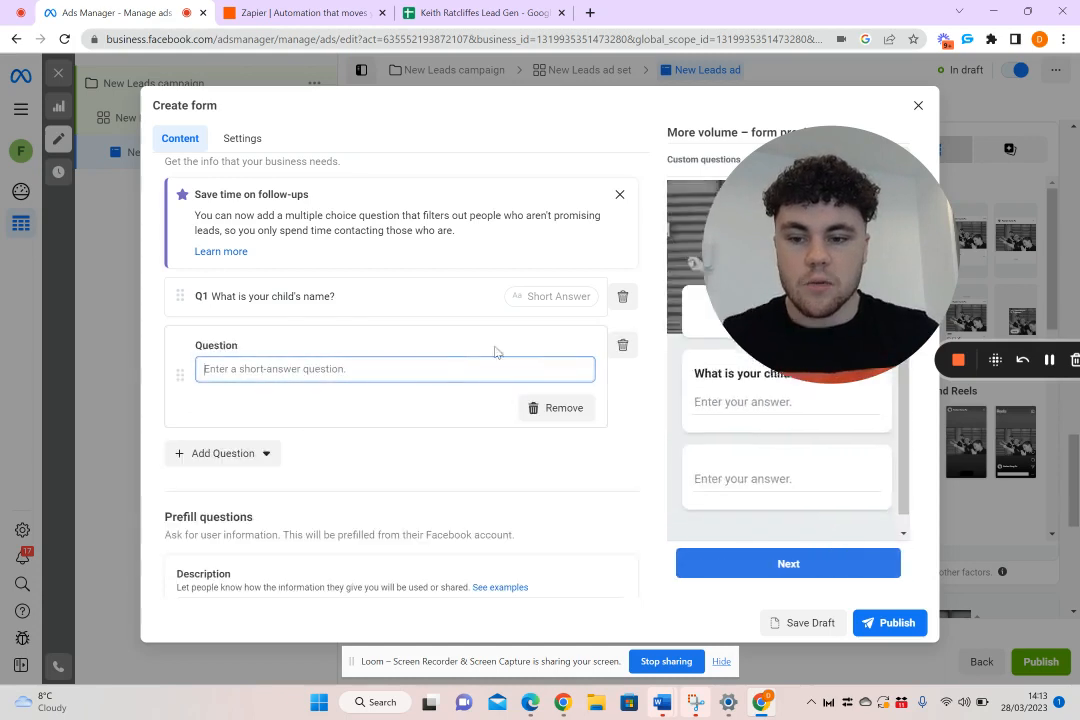
type("Wj")
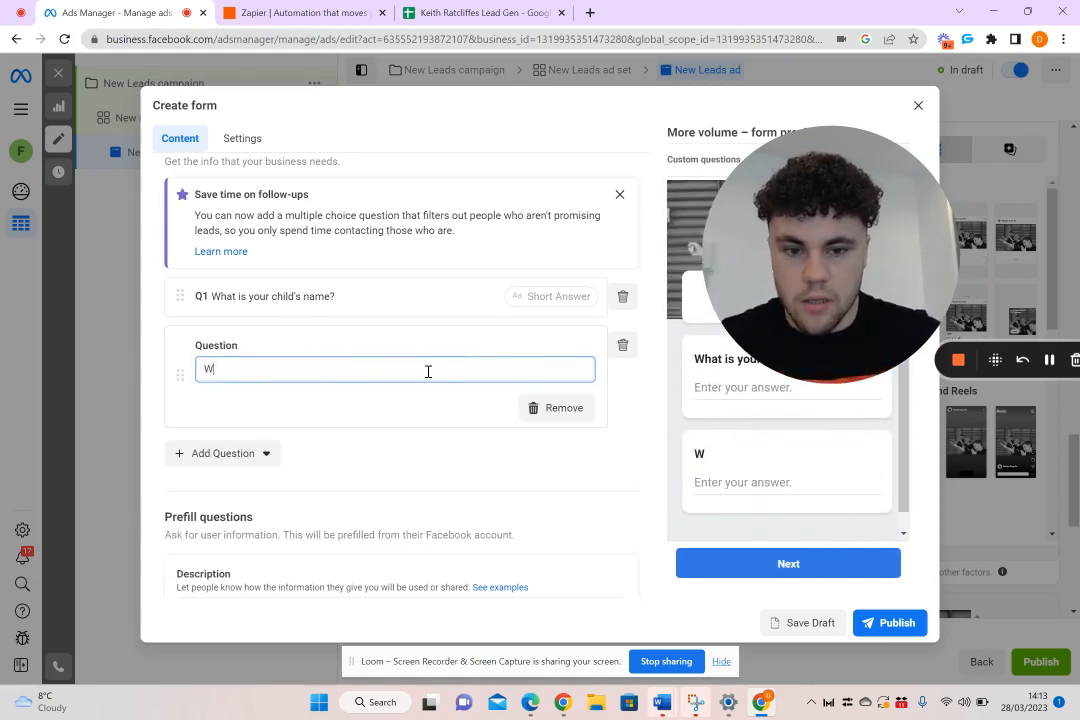
key("BackSpace")
key("BackSpace")
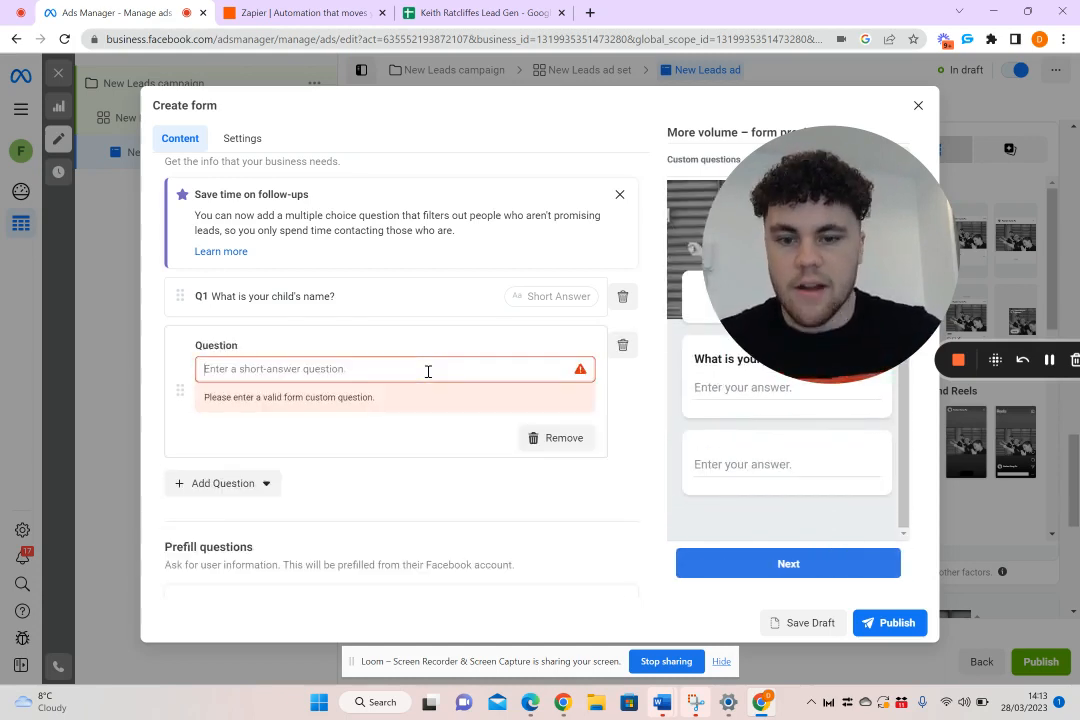
left_click(578, 441)
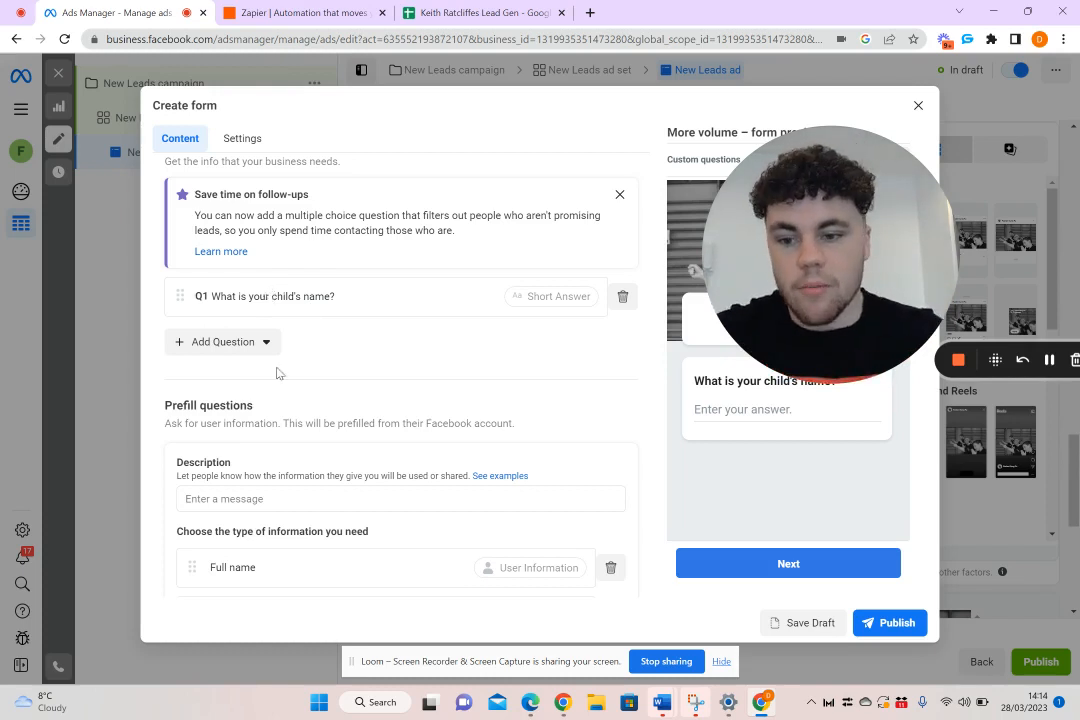
Add Phone number as a contact field below Email in the prefill questions
scroll(290, 400, "down", 2)
left_click(265, 461)
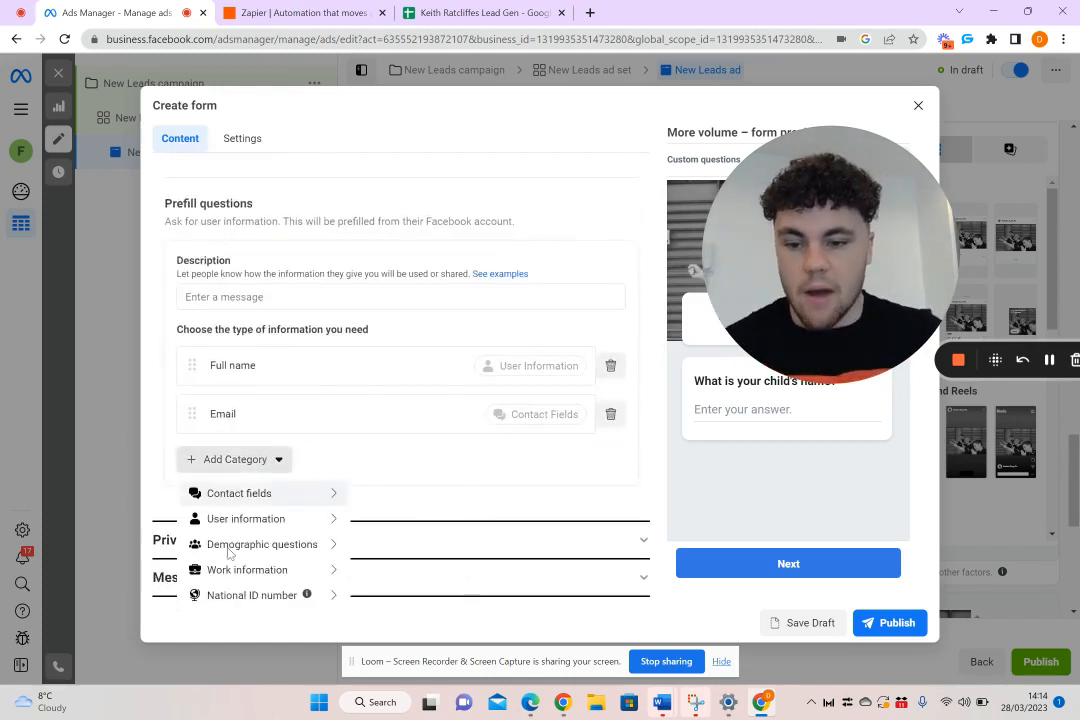
mouse_move(265, 497)
left_click(393, 516)
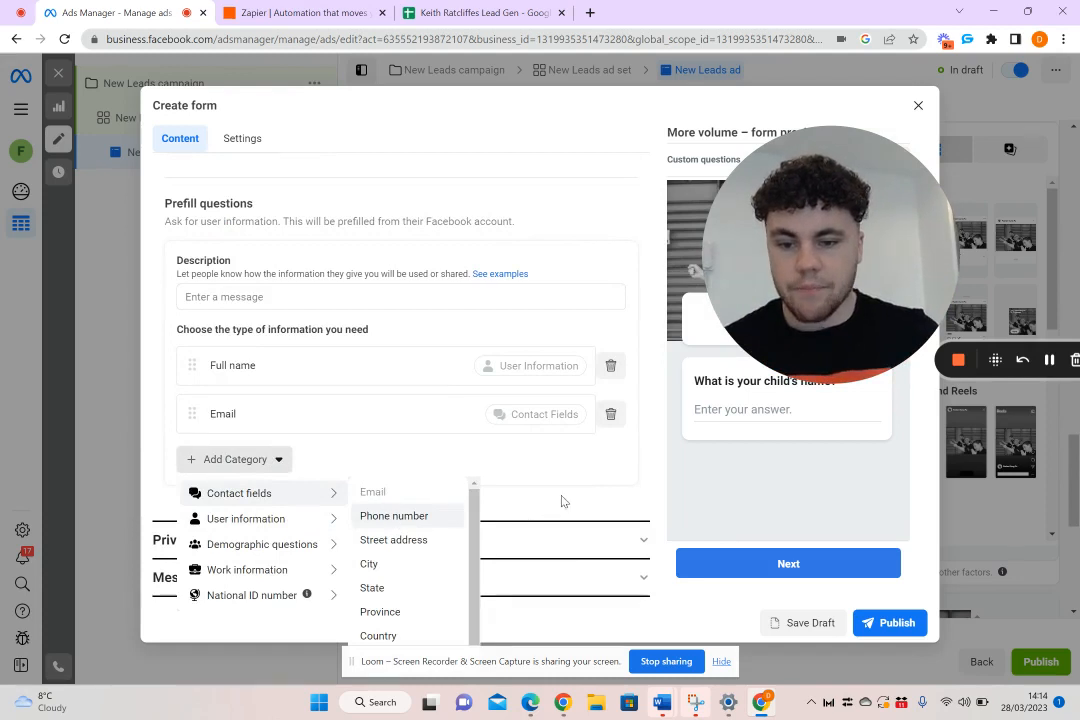
Open the form's Privacy Policy section
scroll(570, 509, "down", 1)
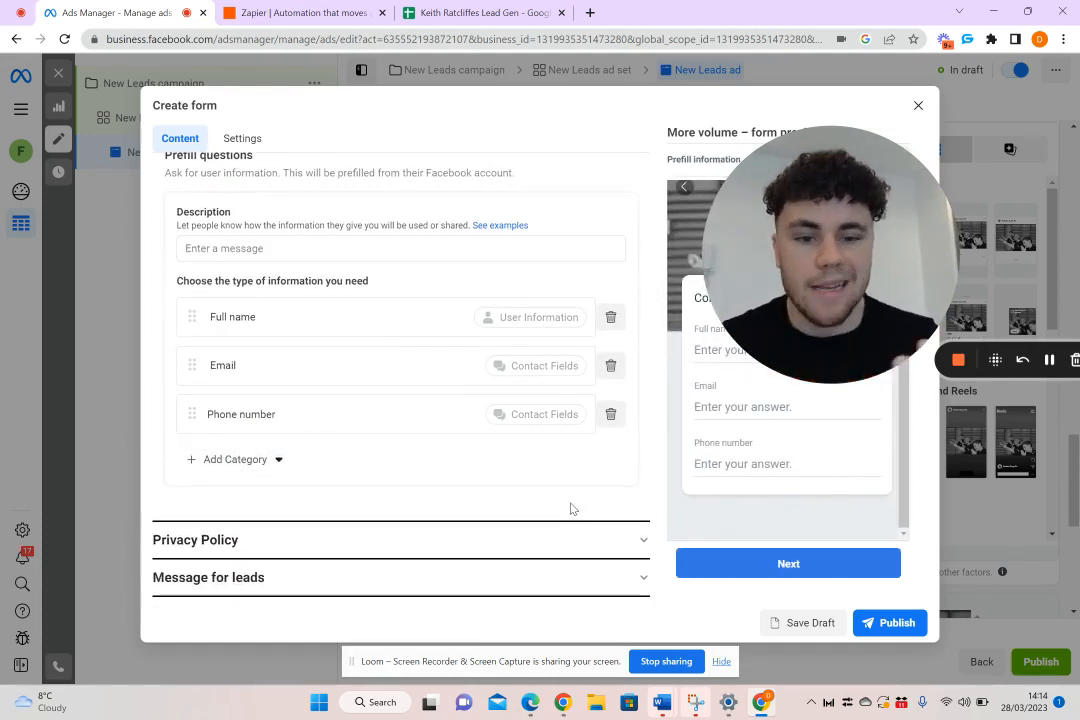
left_click(557, 539)
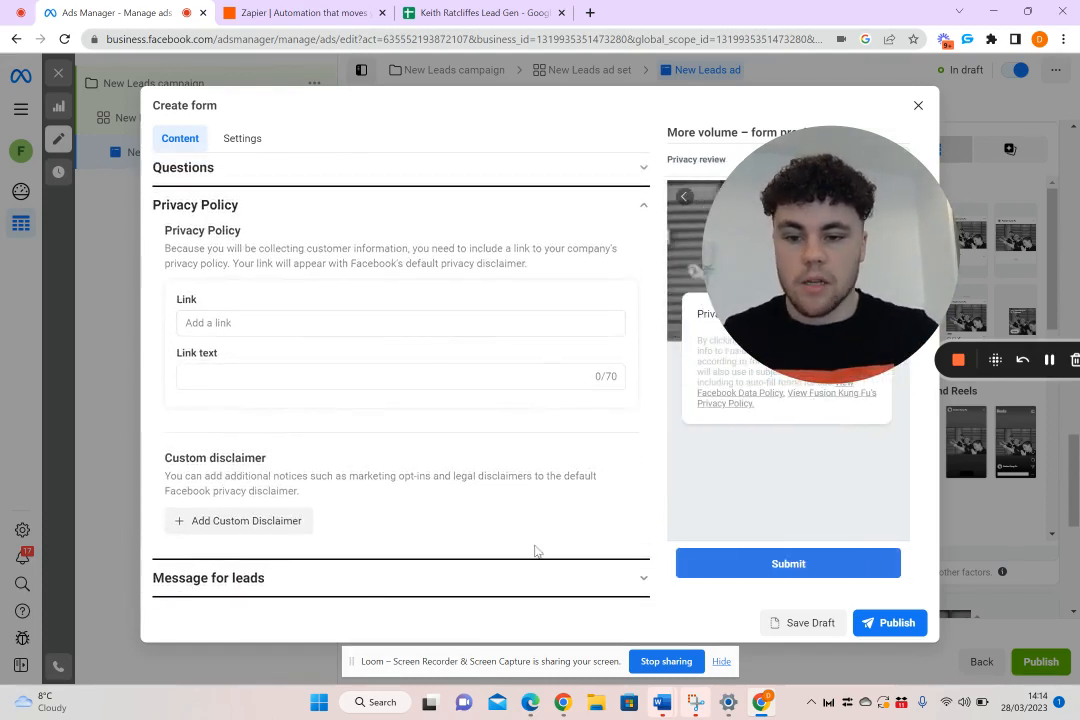
left_click_drag(856, 290, 766, 290)
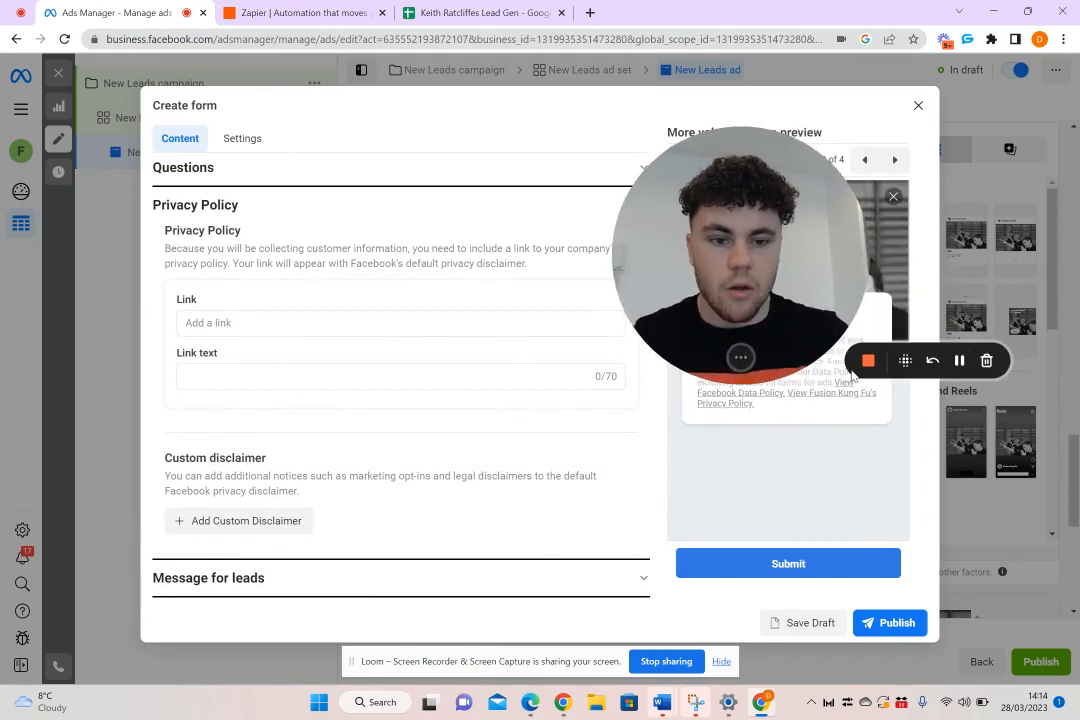
left_click(960, 362)
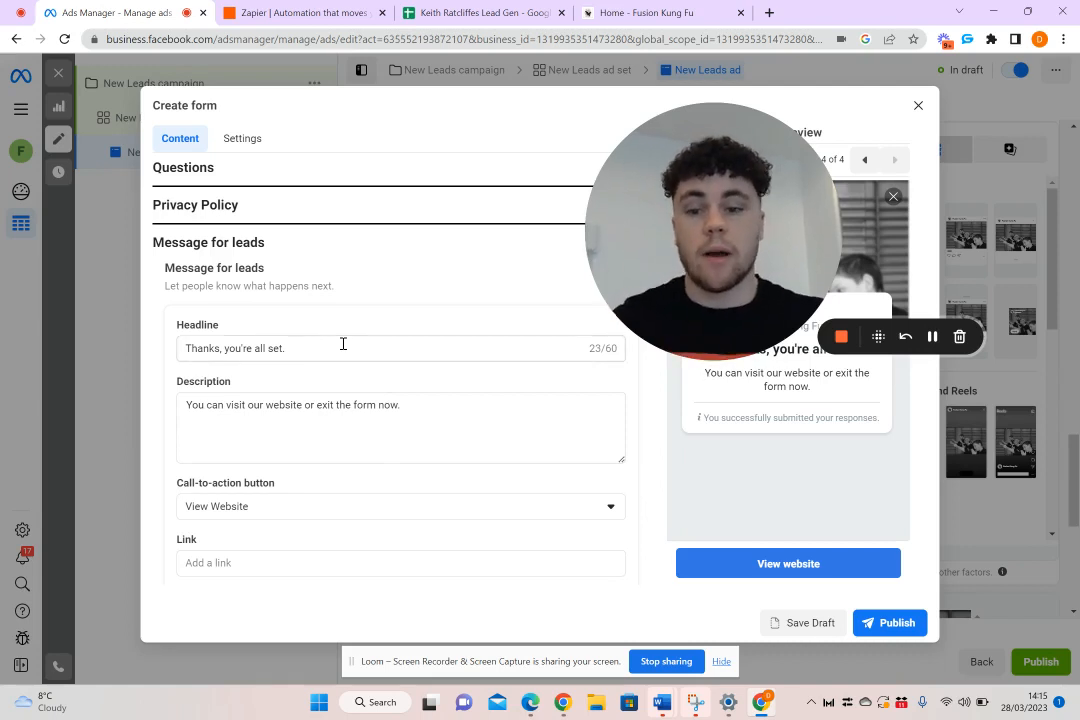
Change the Message for leads description to "You can visit our website below or exit the form now."
double_click(272, 348)
left_click(298, 349)
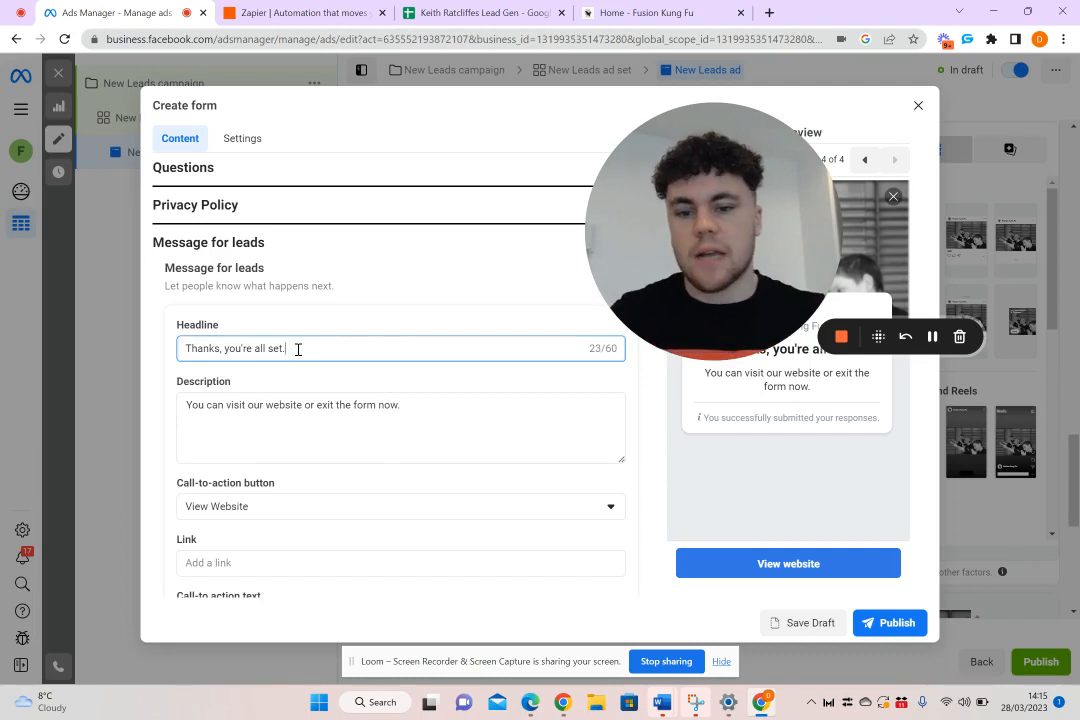
left_click(441, 411)
left_click_drag(441, 411, 181, 405)
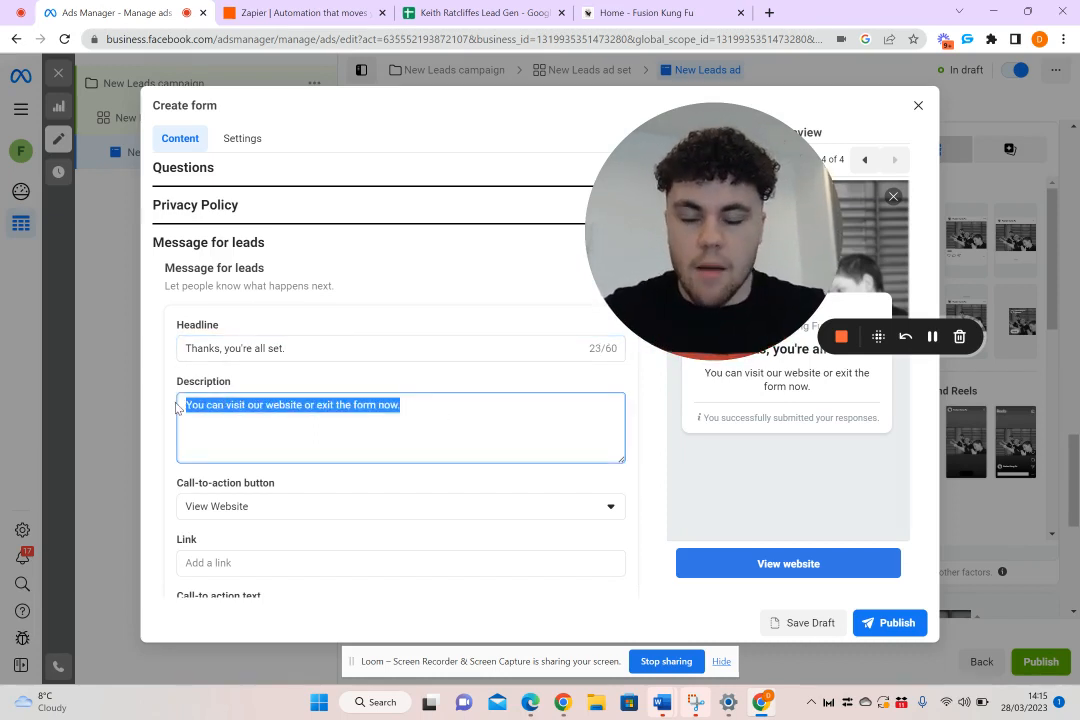
left_click(426, 413)
left_click_drag(426, 413, 304, 405)
type("below")
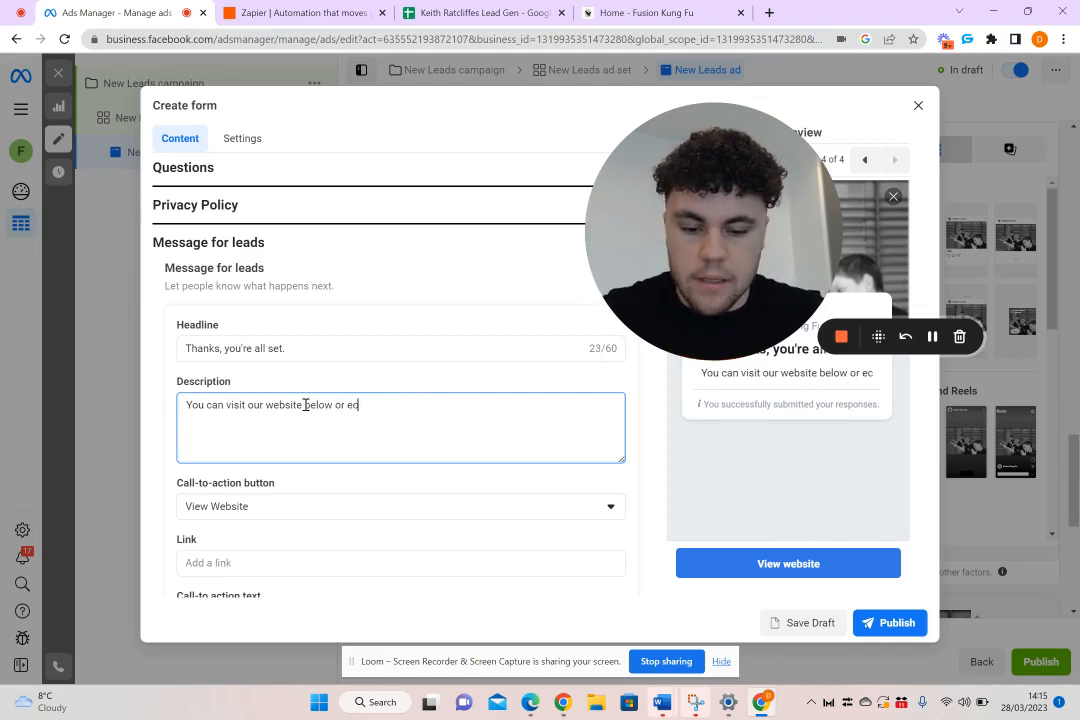
type(" or exit the for")
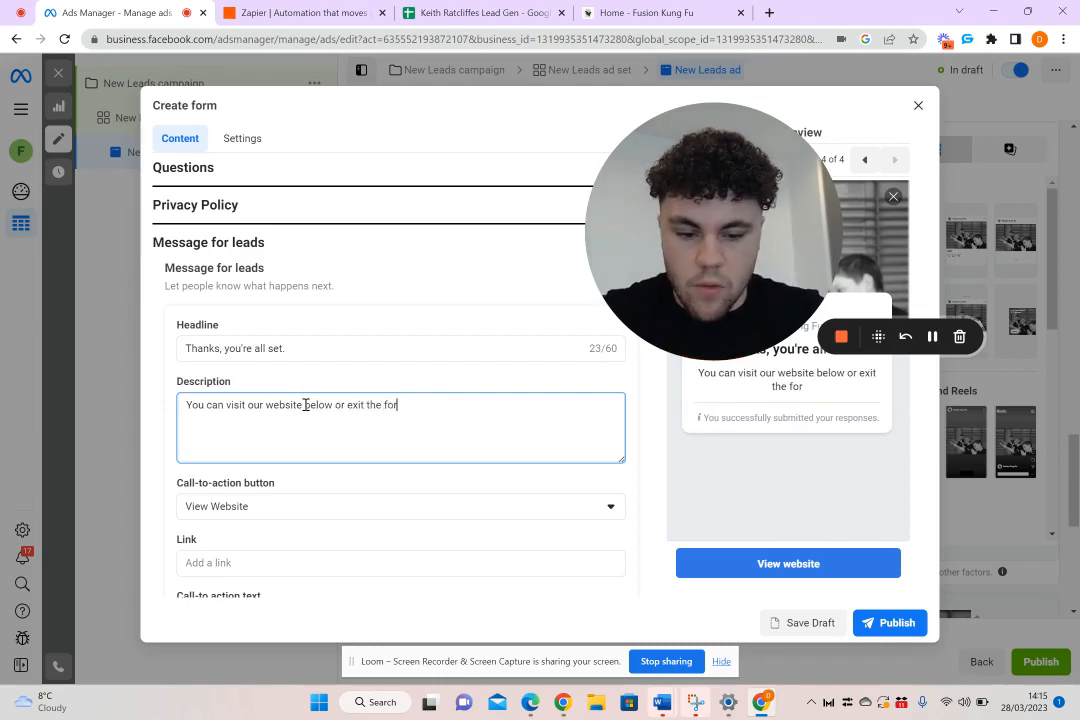
type("m now.")
Add a separate paragraph to the Message for leads description reading "We will contact you via phone call shortly..."
key("Return")
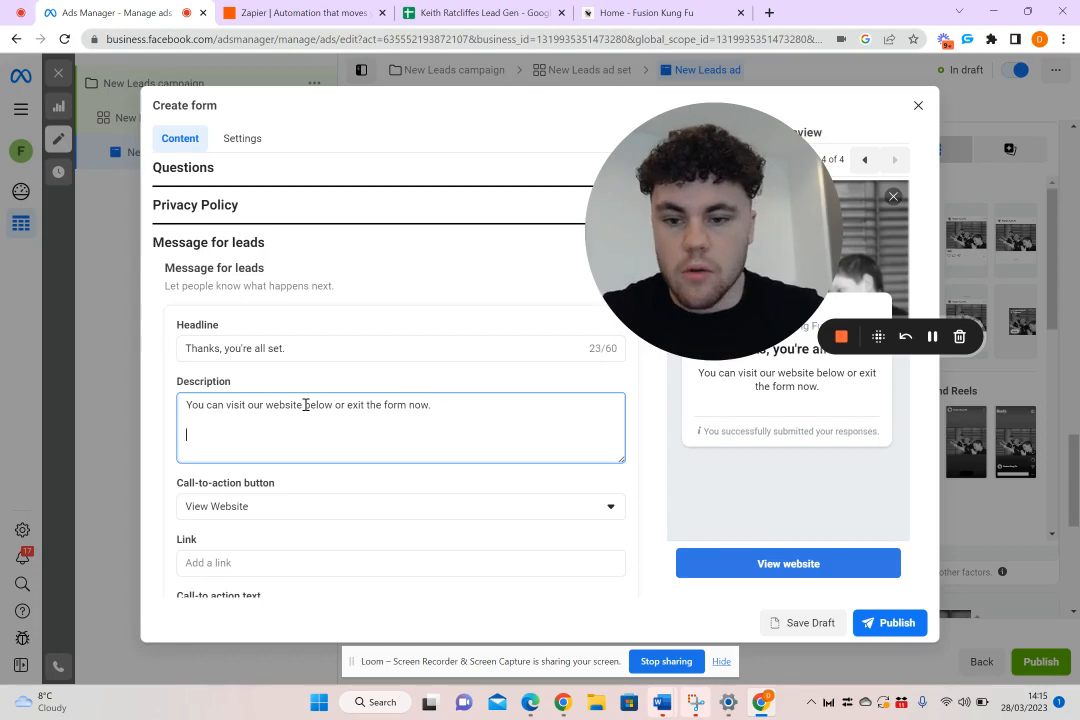
key("Return")
type("We will contact you via")
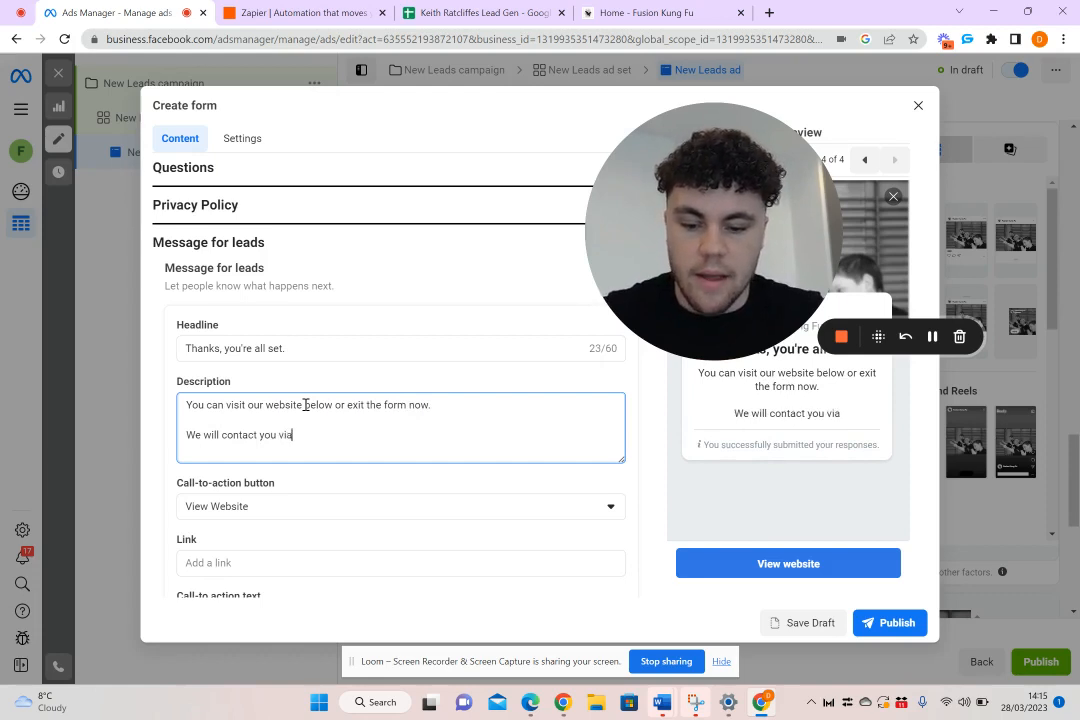
type("We will contact you via phone call ")
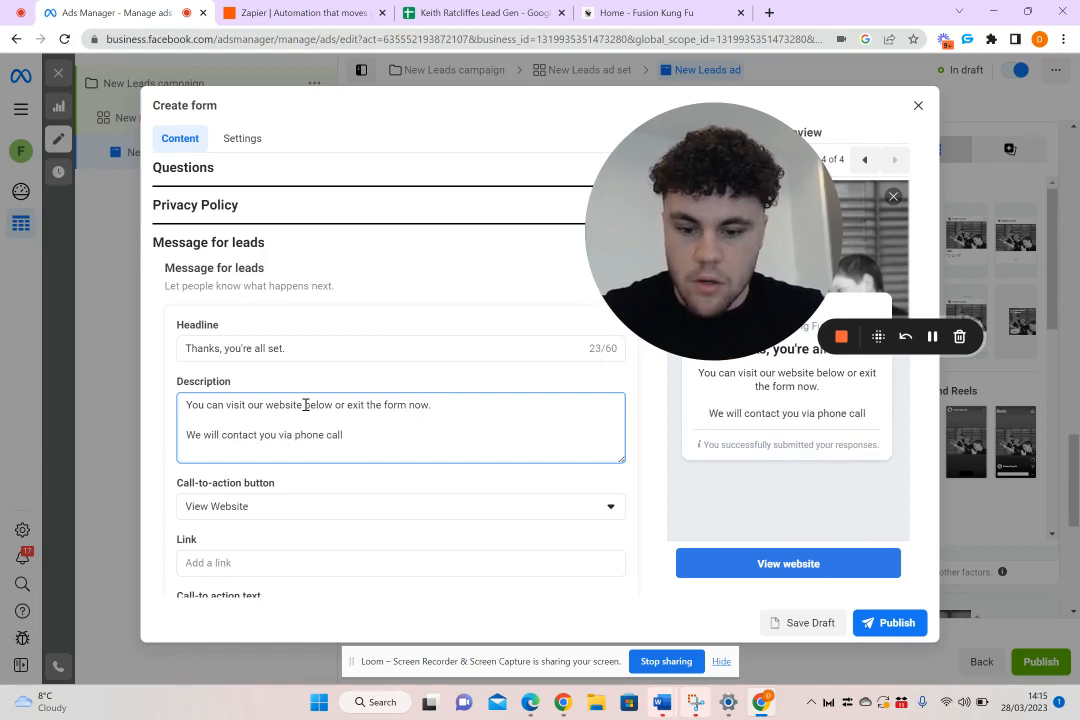
type("shortly...")
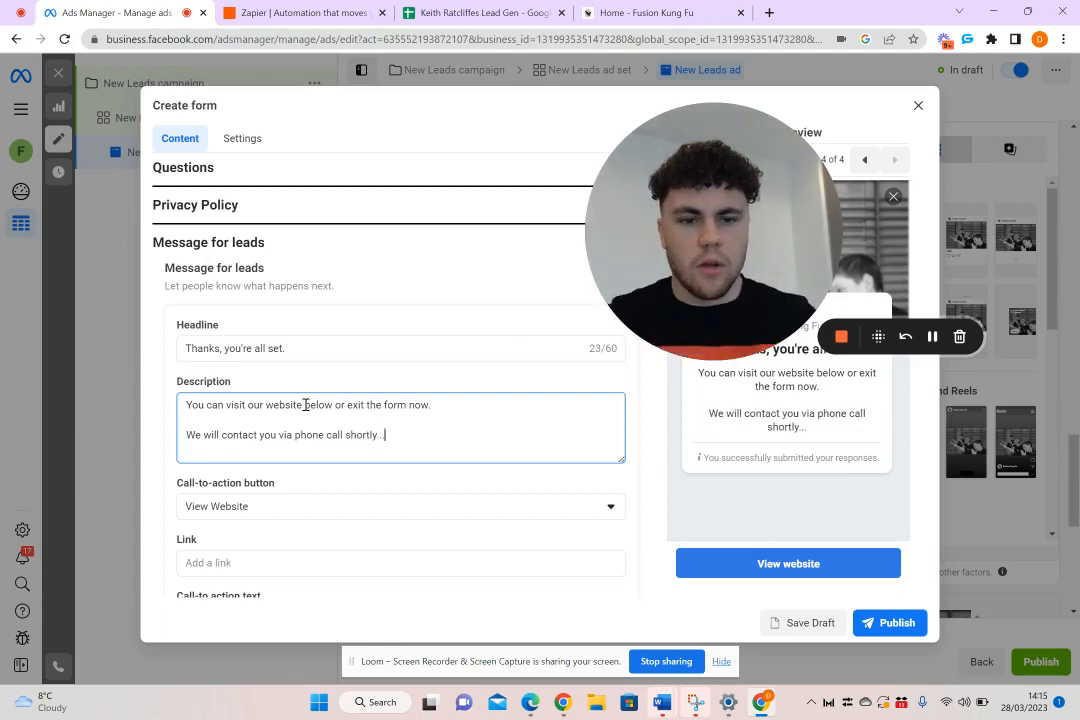
Review the lead form's name, form type, intro, custom and prefill questions, and message for leads
scroll(305, 404, "down", 1)
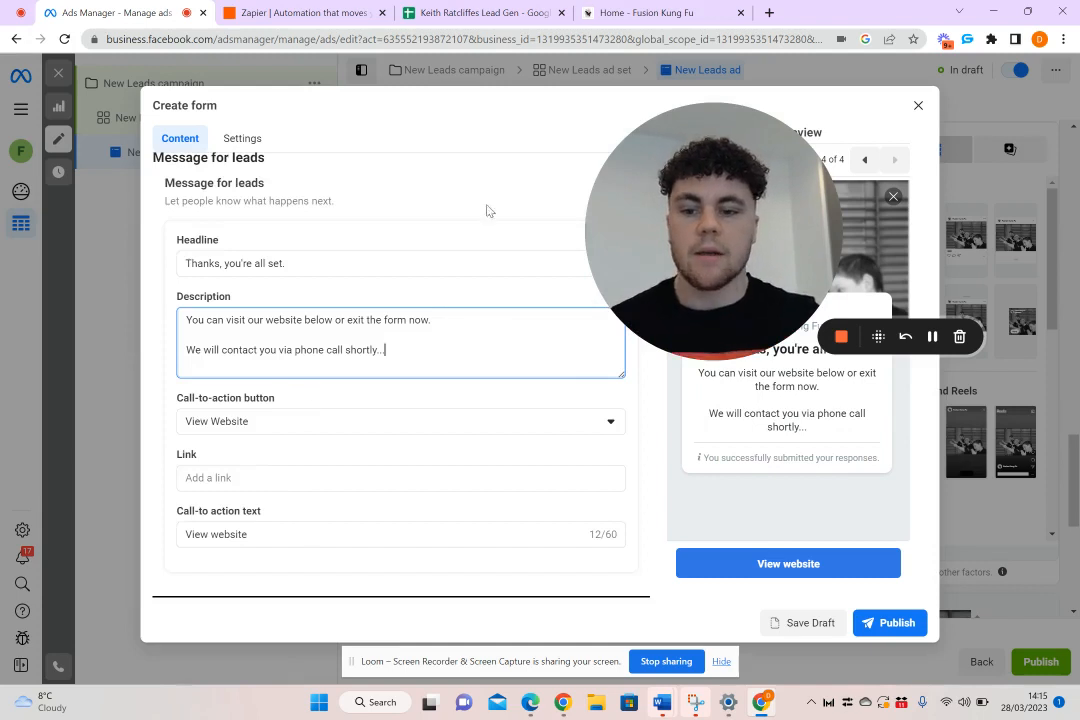
scroll(426, 316, "up", 3)
left_click(319, 259)
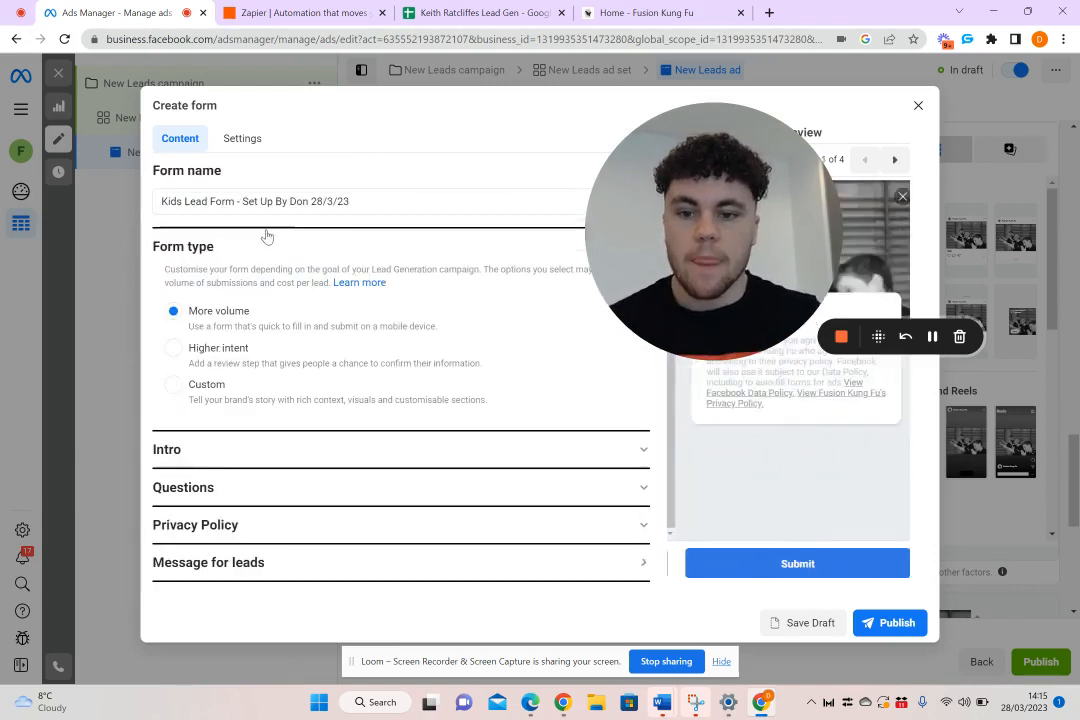
left_click(272, 456)
scroll(330, 500, "down", 1)
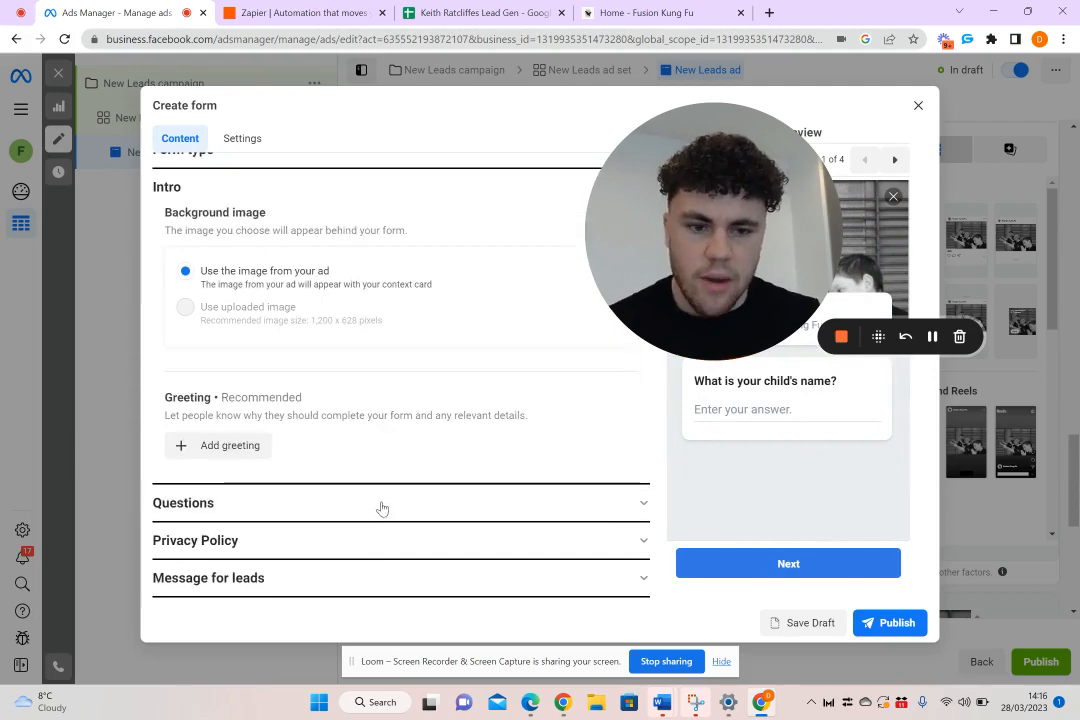
left_click(348, 513)
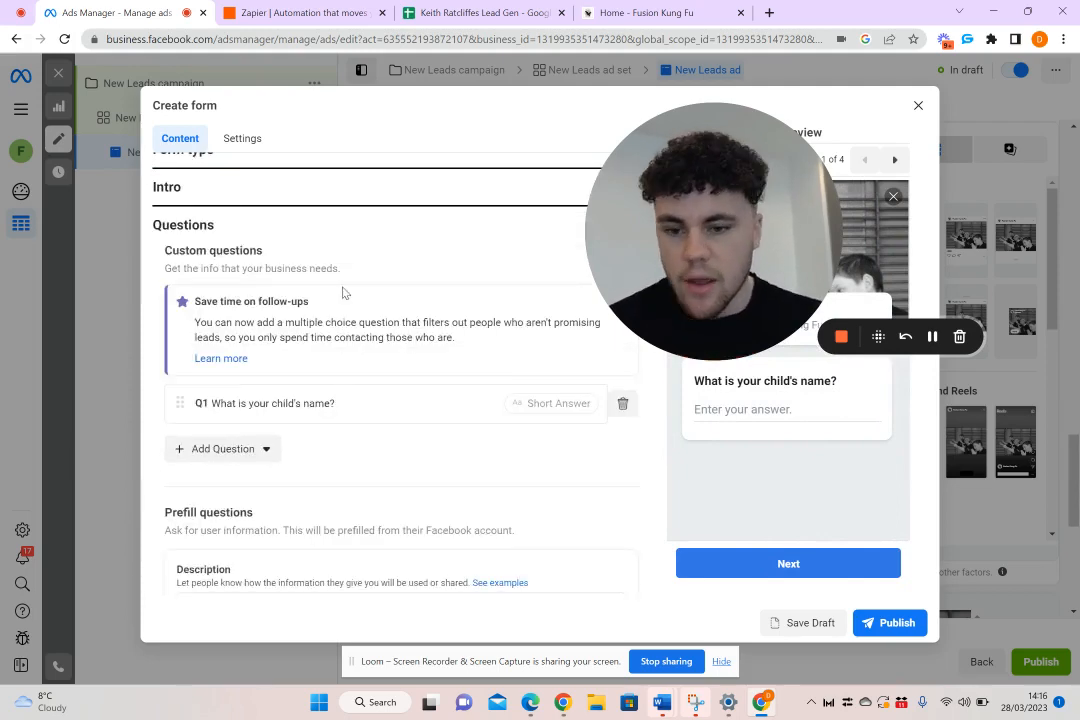
scroll(343, 293, "down", 1)
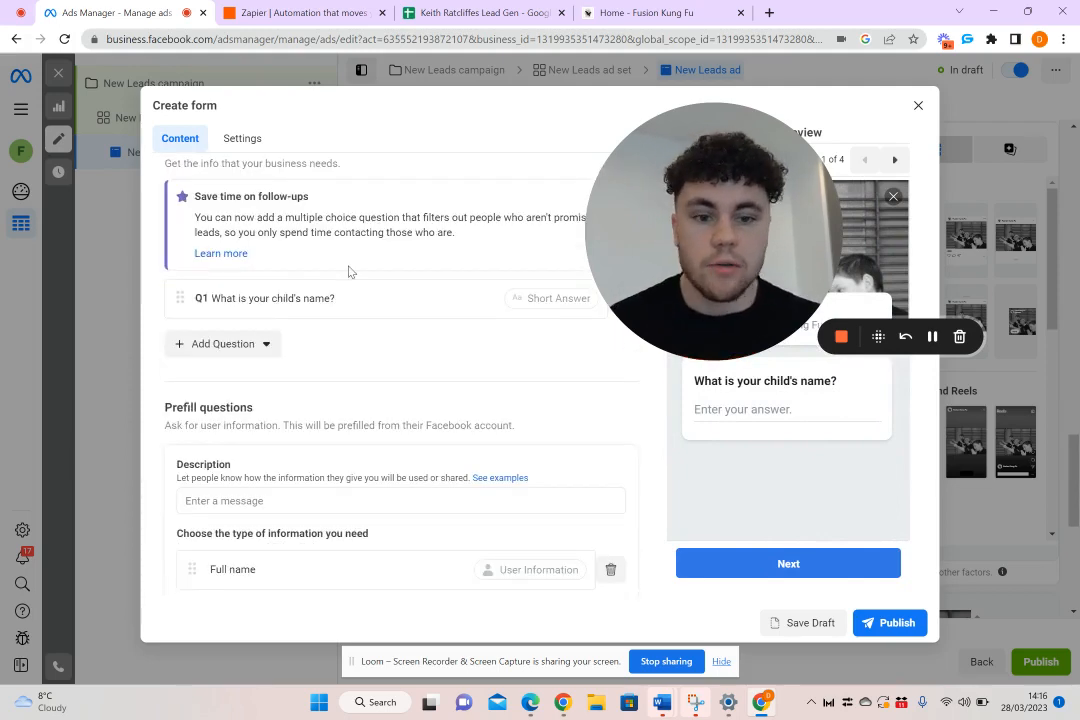
scroll(349, 271, "down", 2)
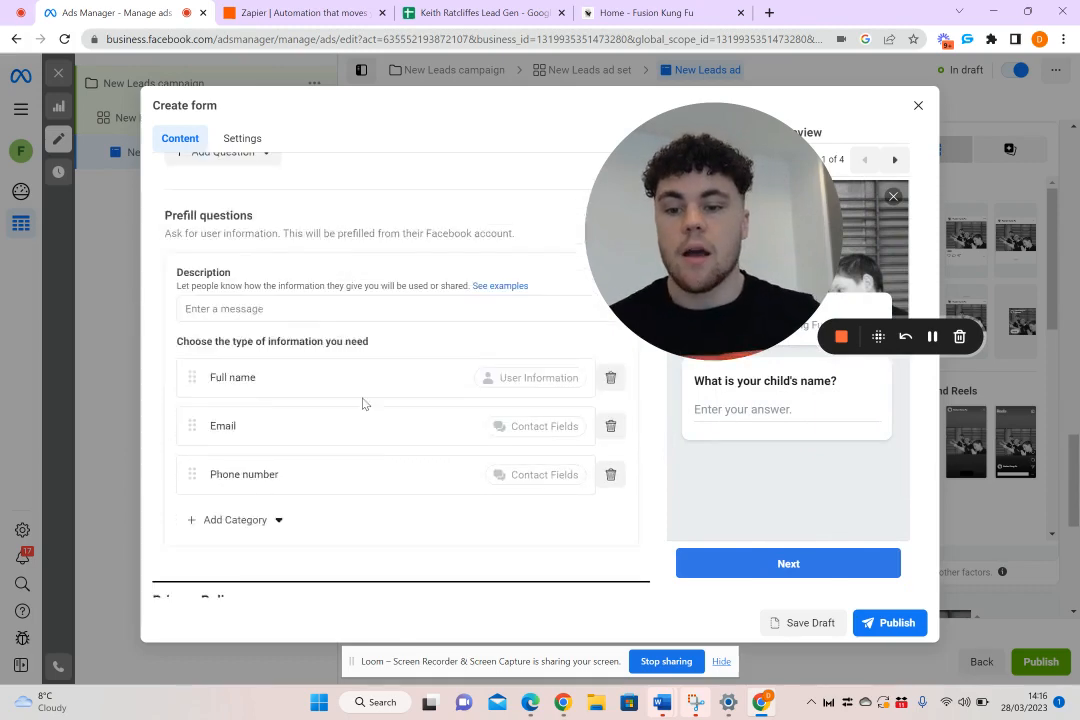
scroll(330, 490, "down", 1)
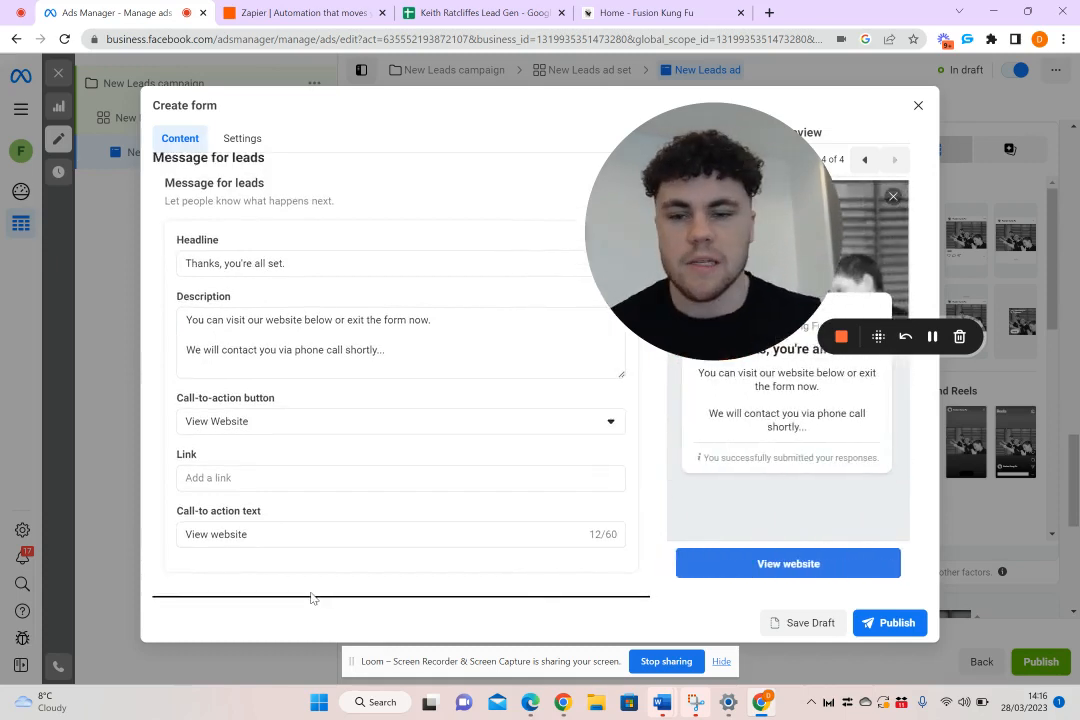
scroll(312, 598, "up", 5)
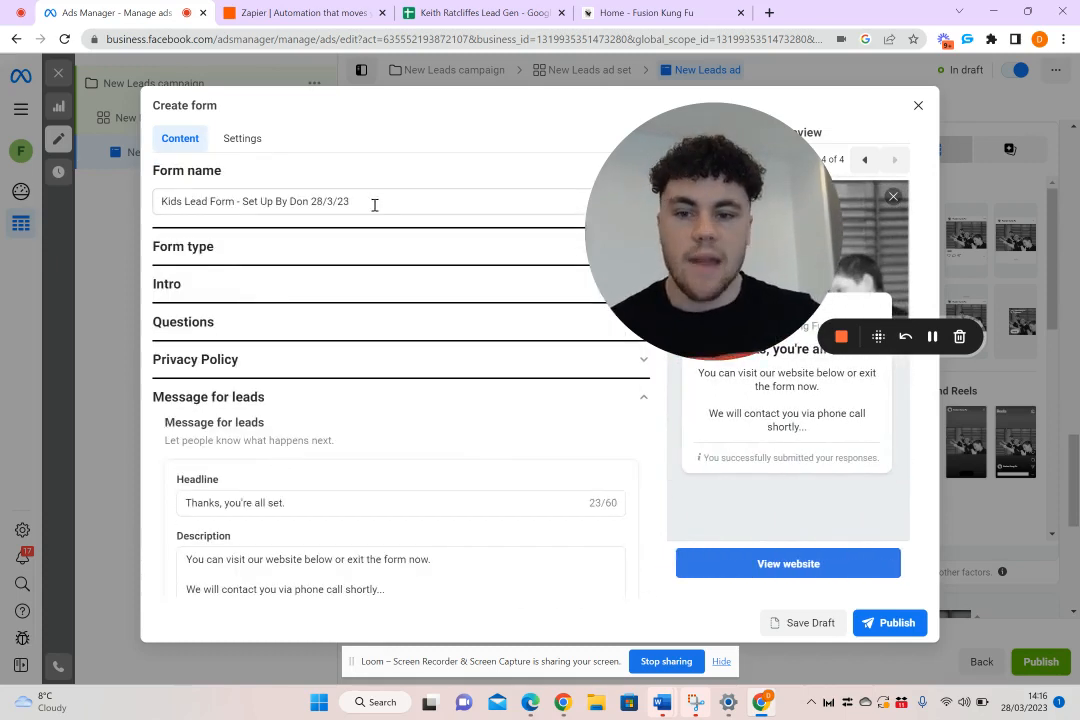
left_click(374, 204)
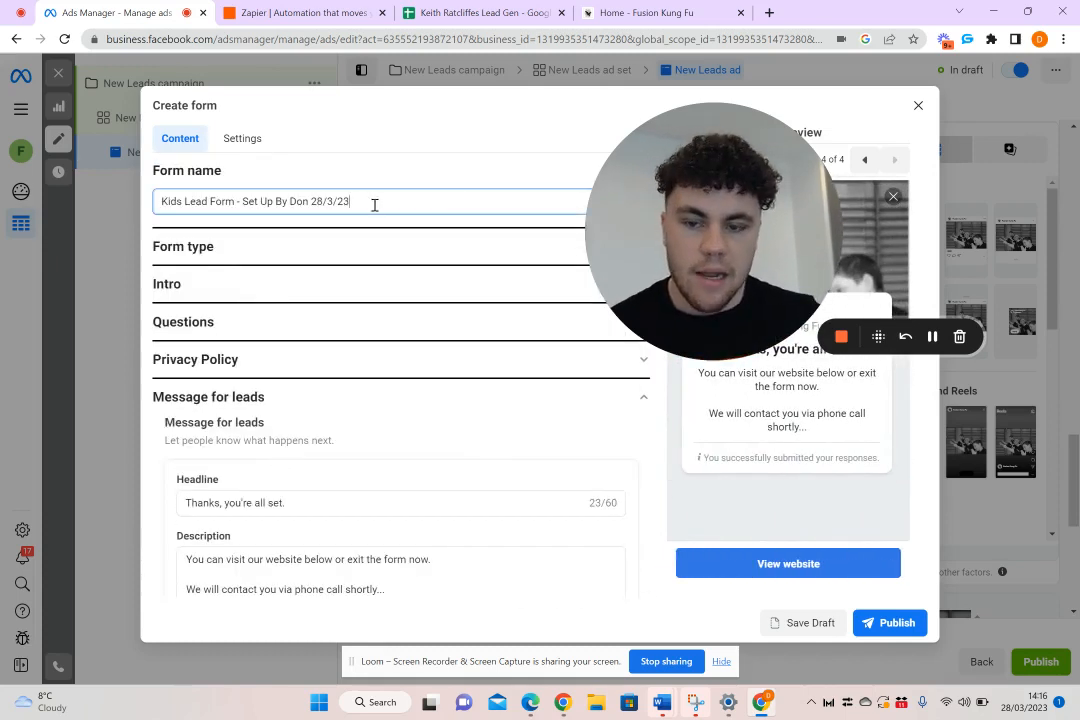
Try to publish the form, and set the prefill questions description to "please fill in the info below..."
left_click(902, 624)
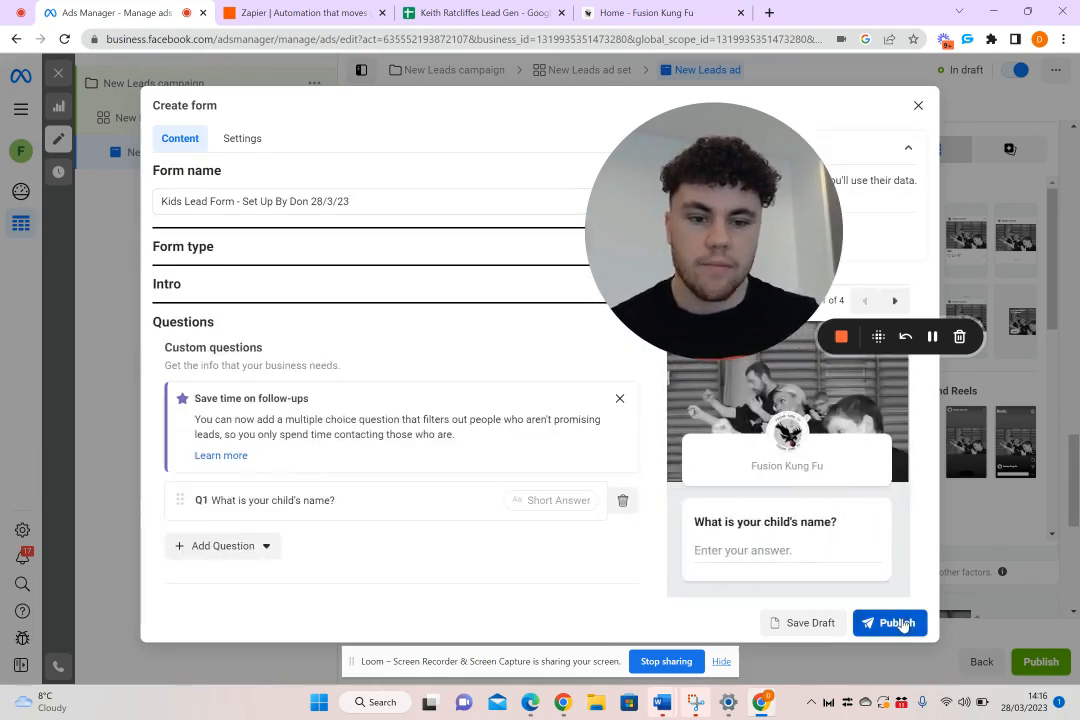
scroll(302, 390, "down", 3)
left_click(325, 441)
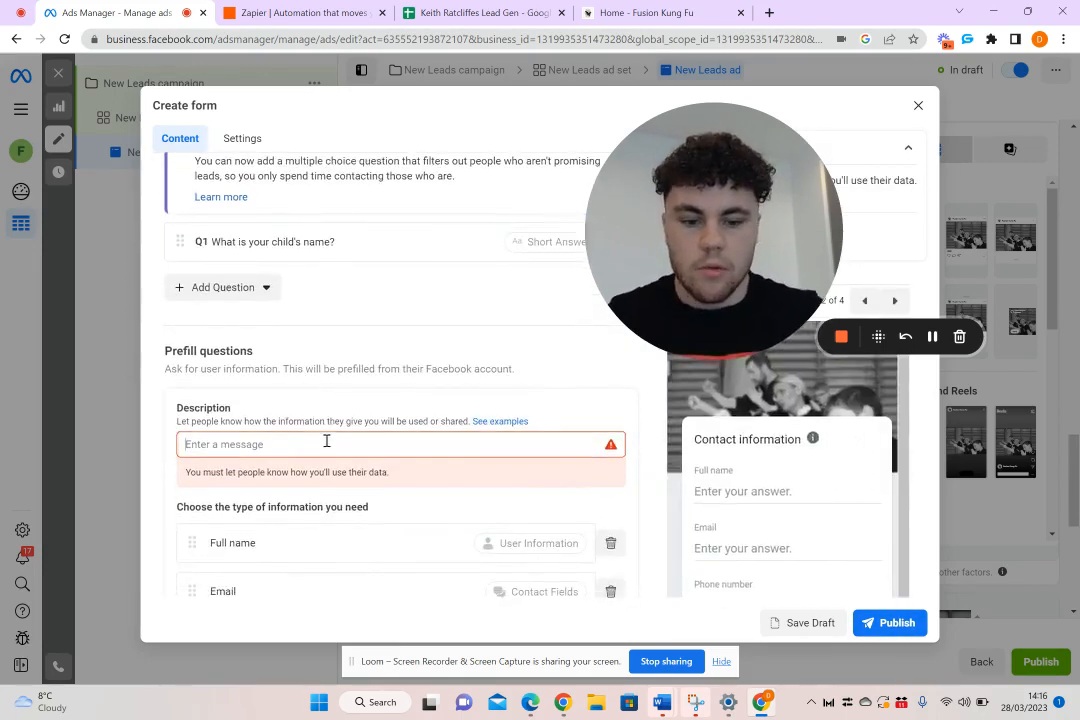
type("please fill in the info below...")
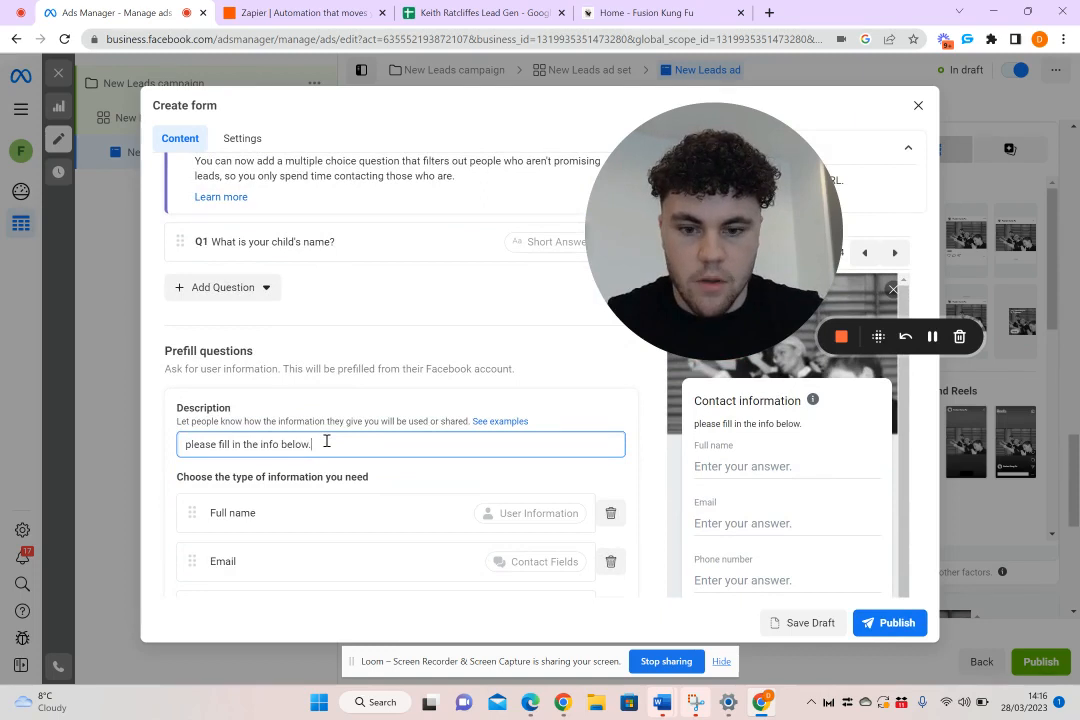
left_click(893, 623)
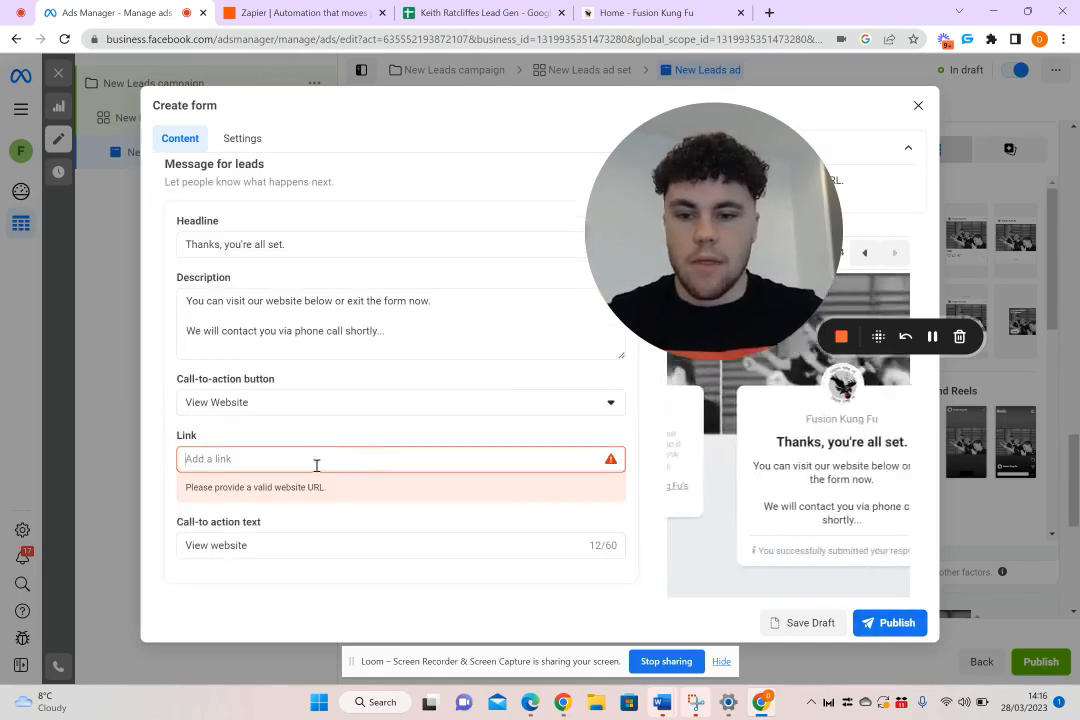
left_click(374, 448)
type("https://www.fusionkungfu.co.uk/")
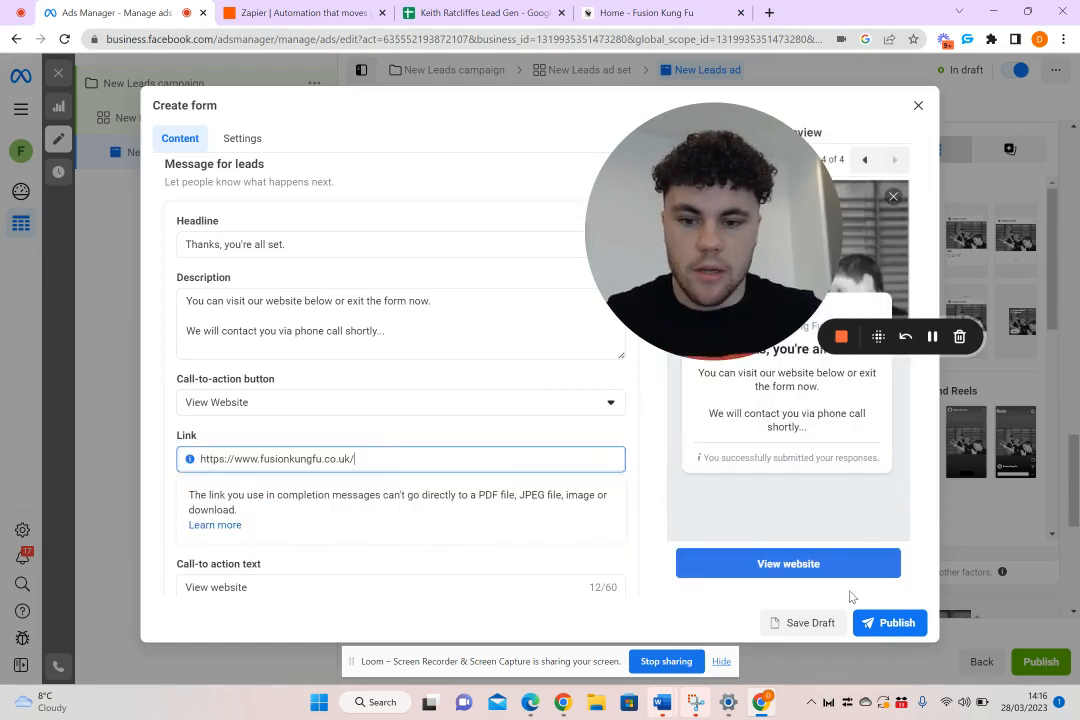
left_click(893, 623)
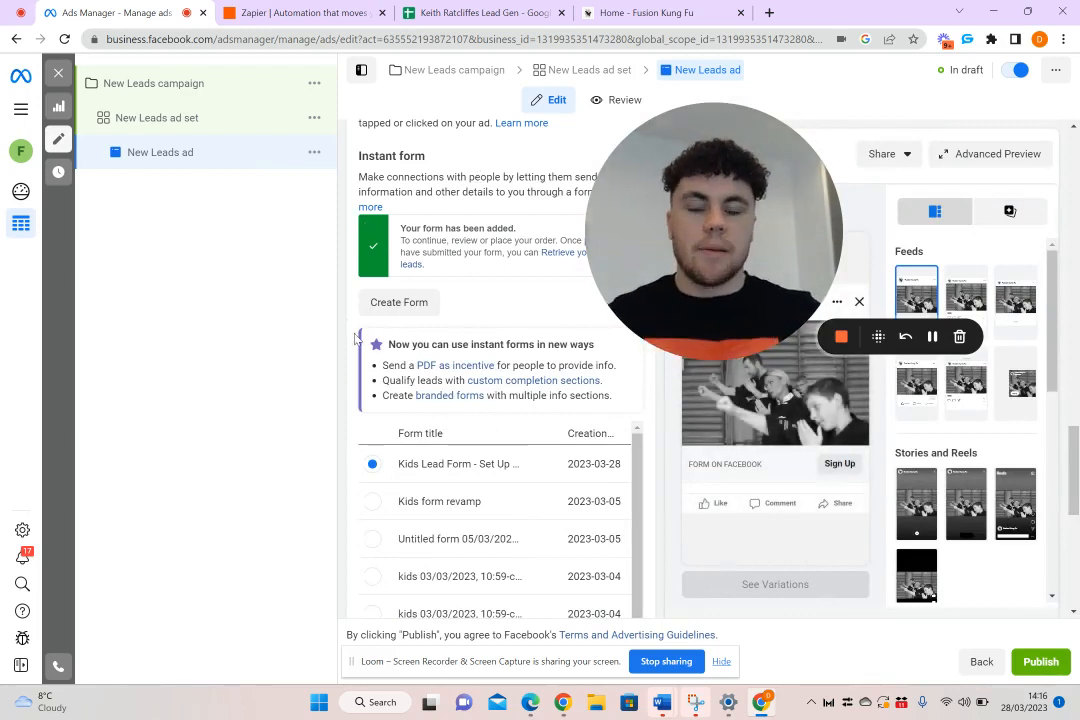
Switch to the Zapier site and dismiss the browser's memory saver notice
left_click(306, 10)
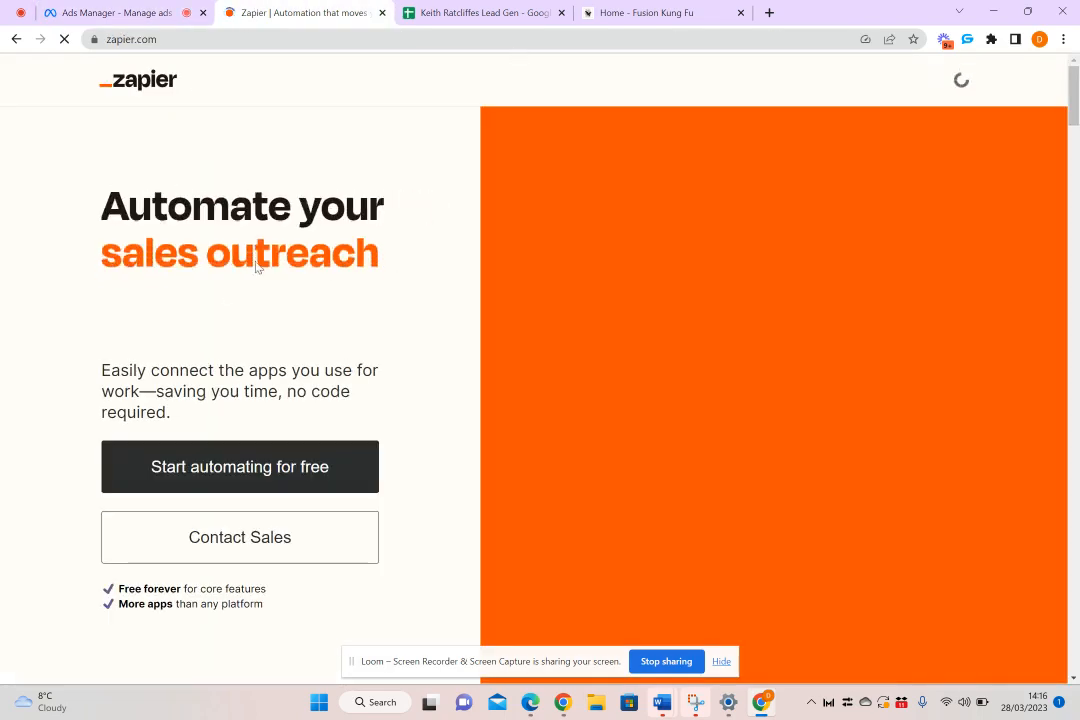
left_click(190, 39)
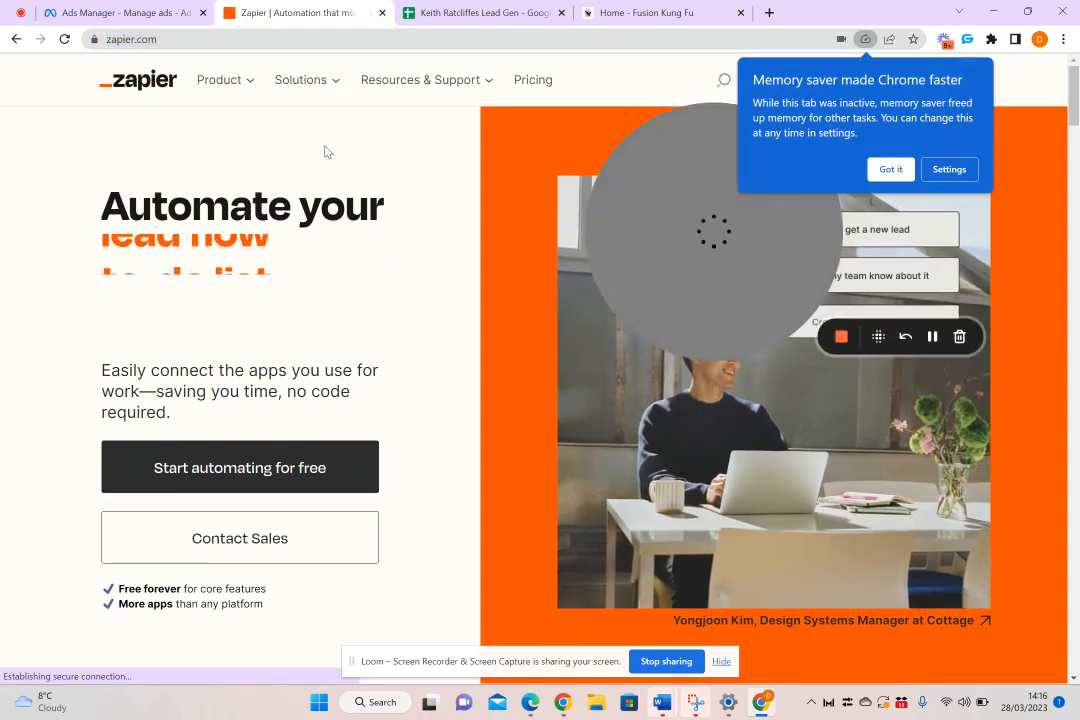
left_click(898, 172)
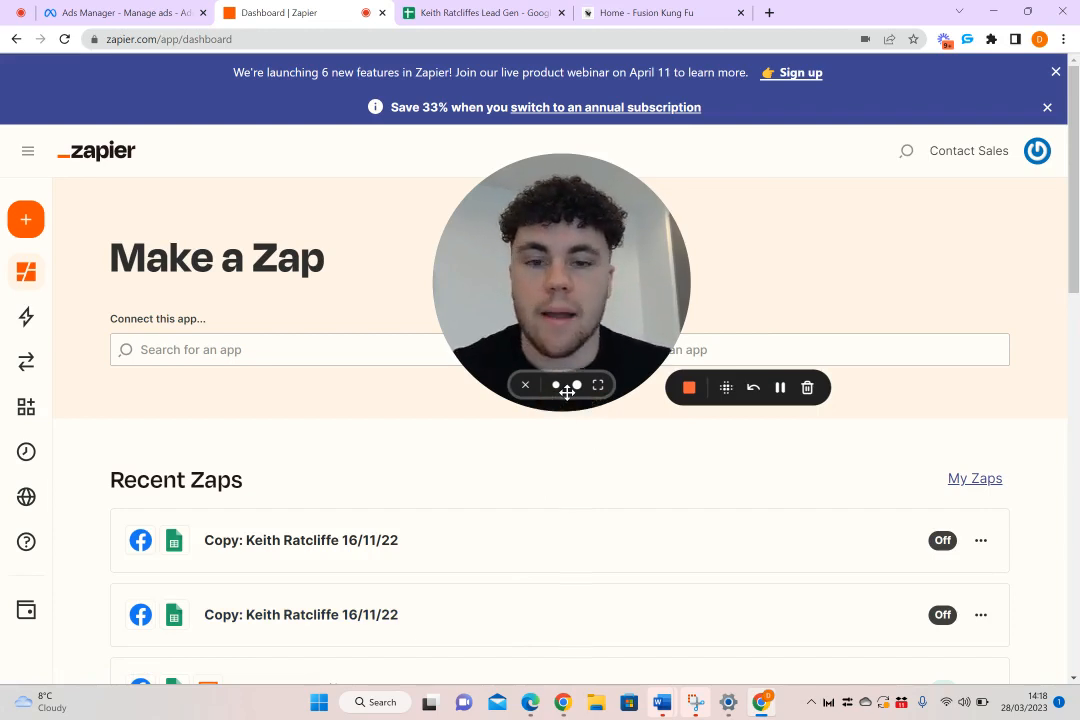
Create a new Zap with Facebook Lead Ads as its trigger app
mouse_move(36, 222)
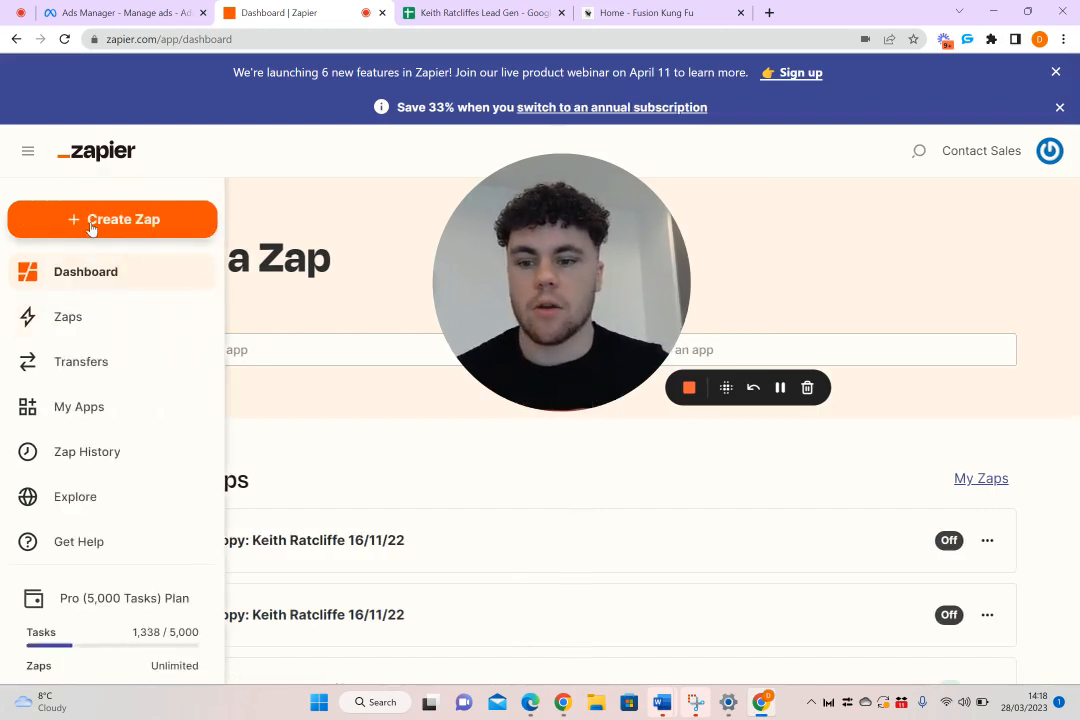
left_click(91, 222)
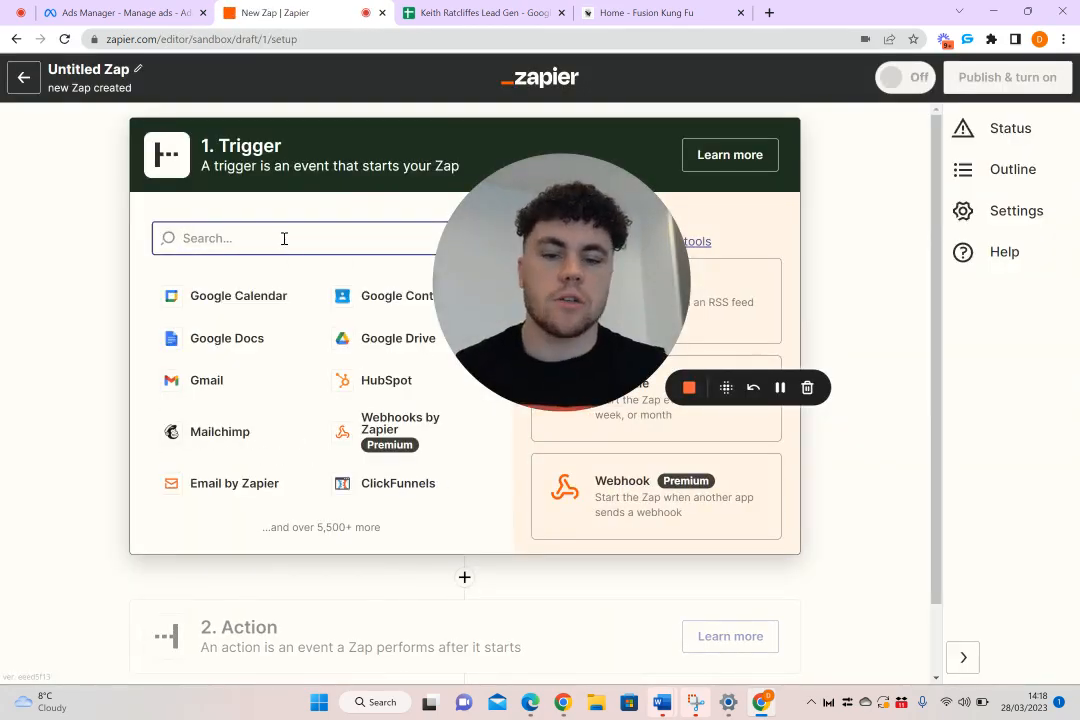
type("fa")
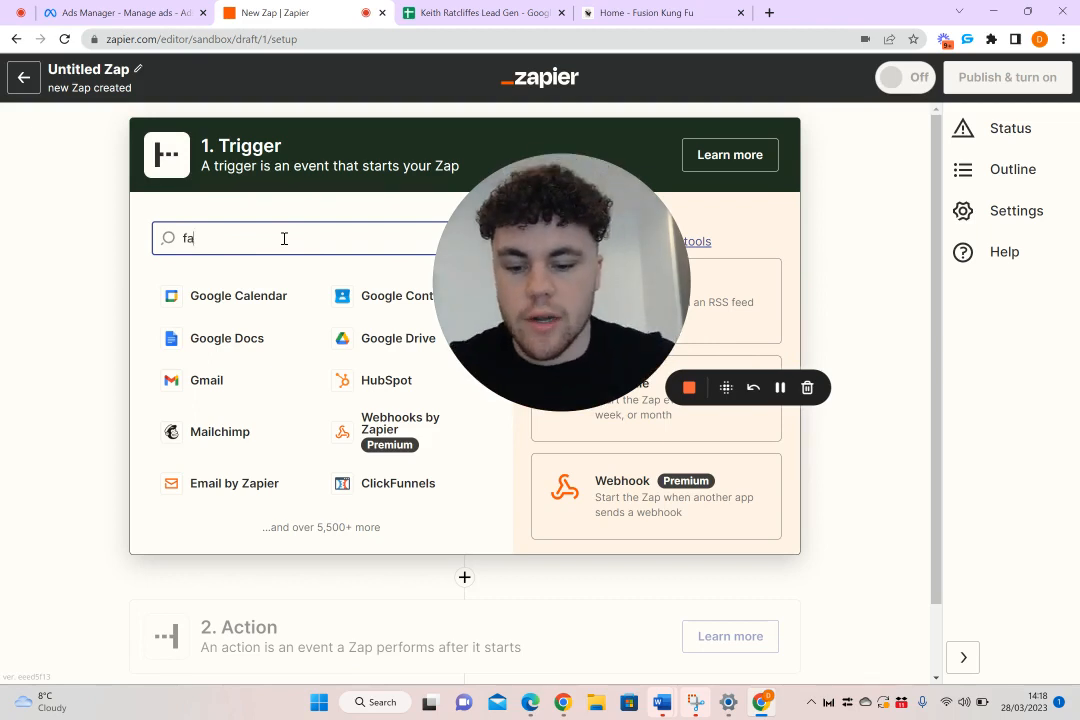
type("cebo")
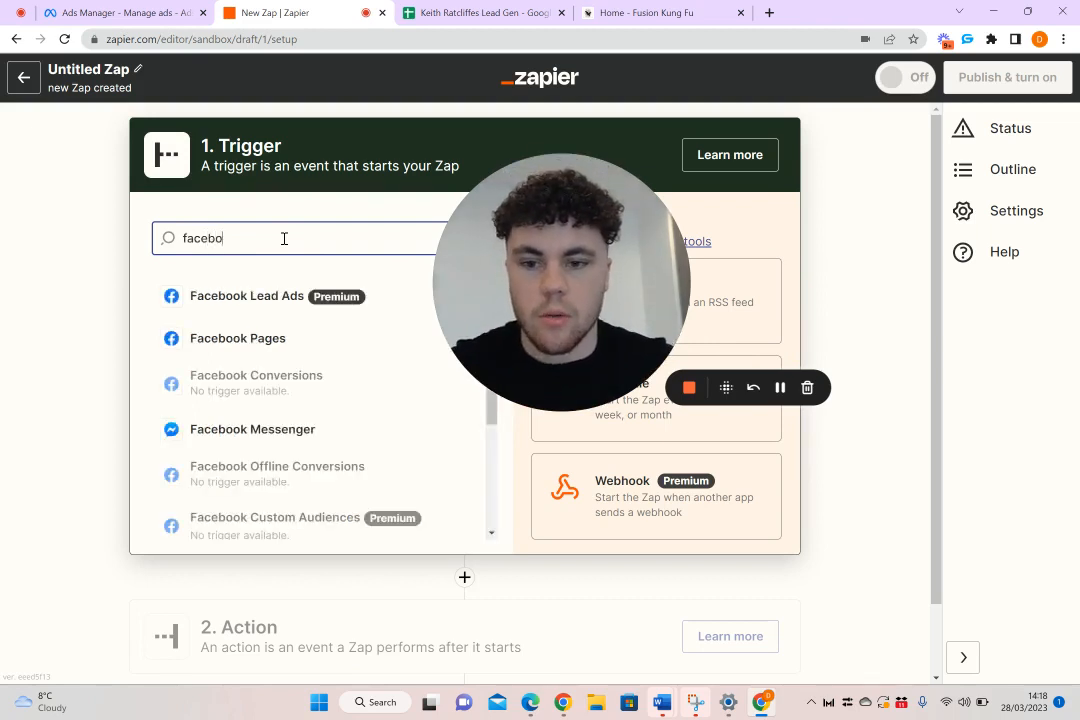
left_click(249, 297)
Set the trigger event to New Lead and continue to the account setup
left_click(272, 351)
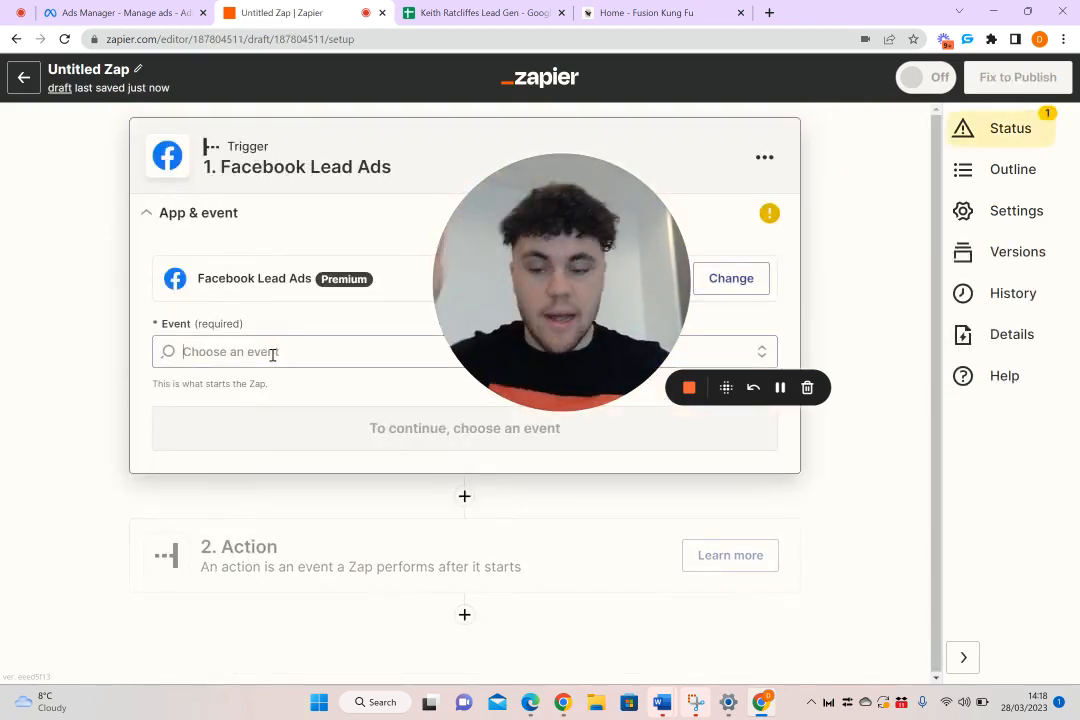
left_click(250, 410)
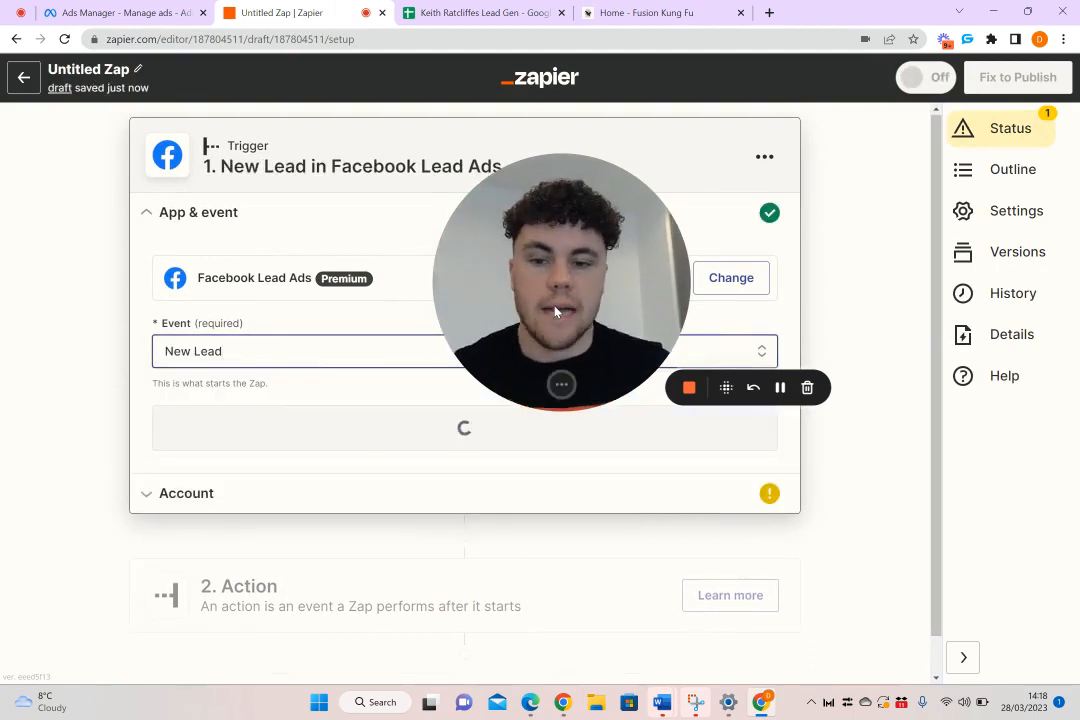
left_click_drag(555, 312, 910, 578)
left_click(575, 443)
Choose the connected Facebook Lead Ads account and continue to the trigger's page and form settings
left_click_drag(924, 514, 470, 363)
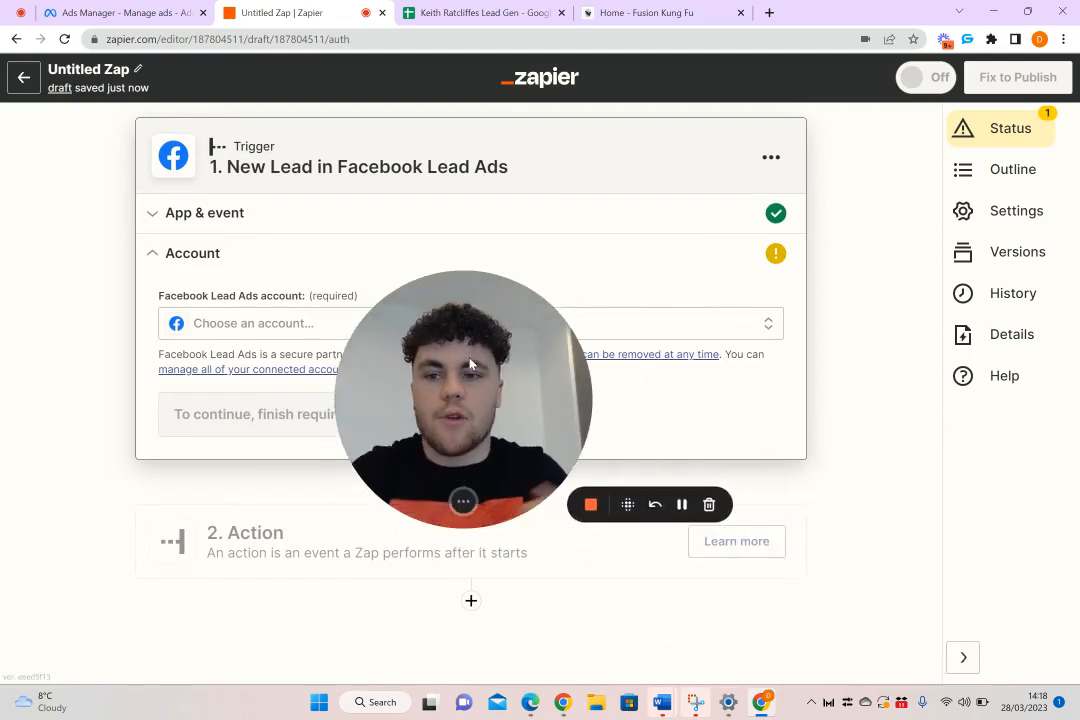
left_click_drag(470, 363, 590, 453)
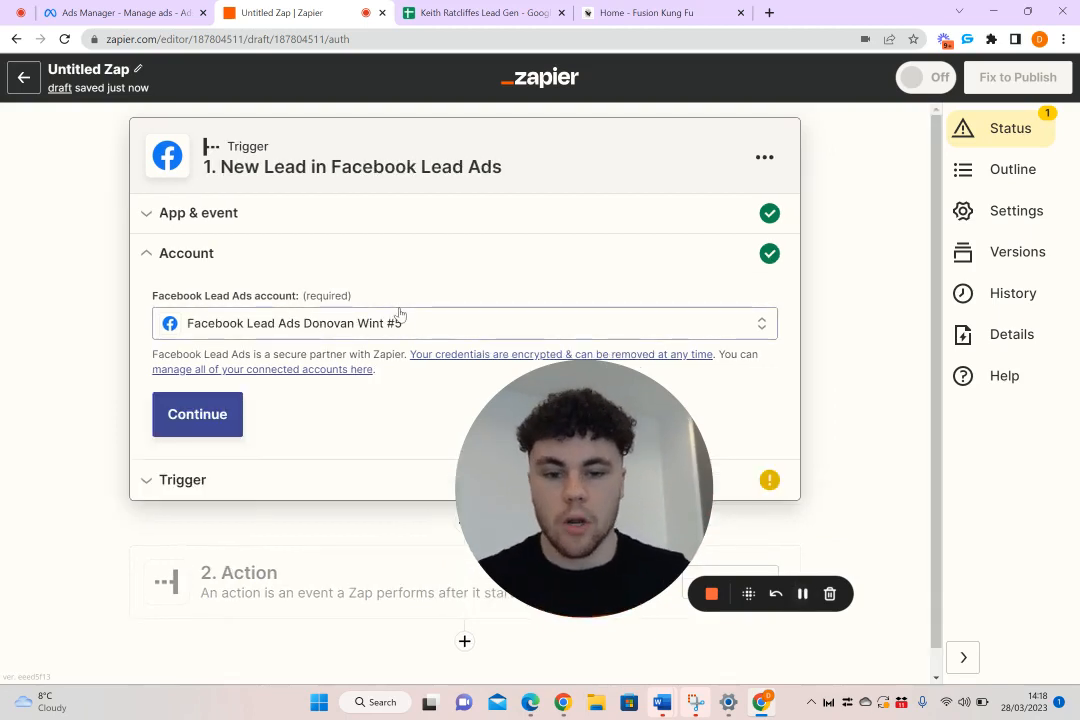
left_click(160, 422)
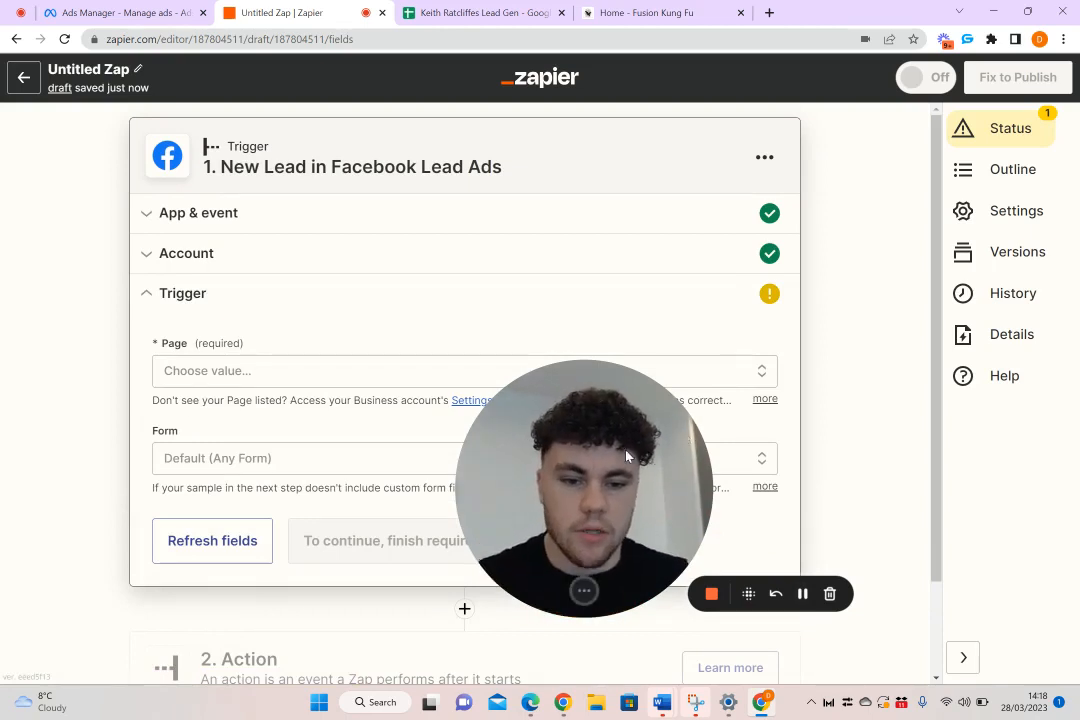
left_click_drag(650, 458, 875, 188)
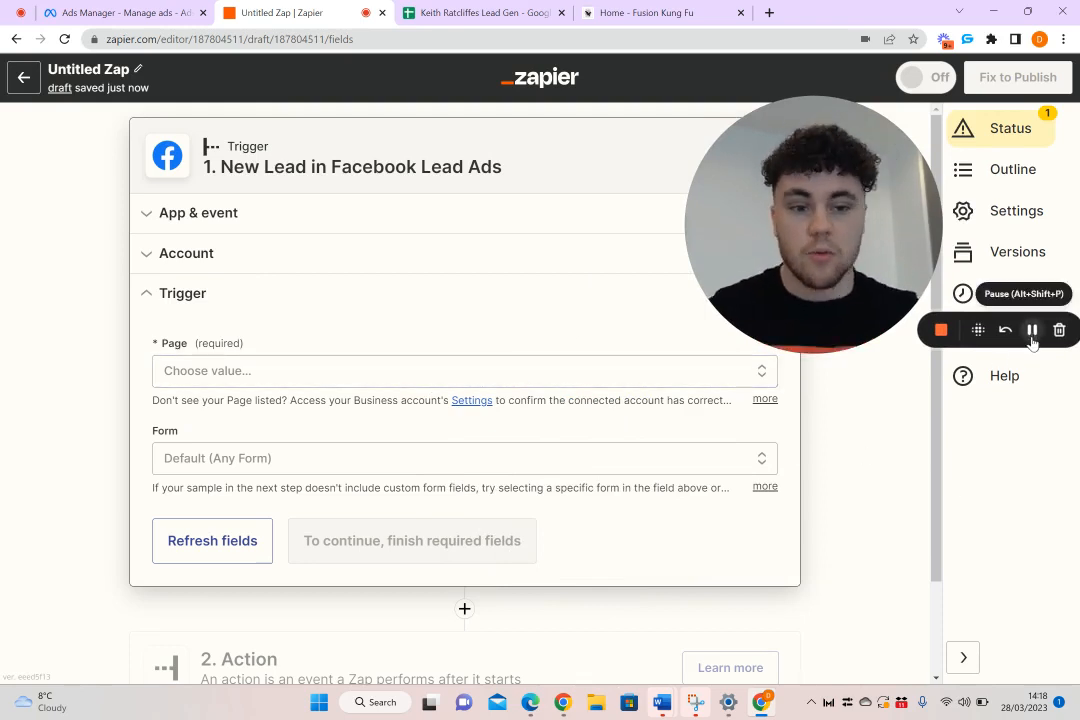
left_click(1031, 330)
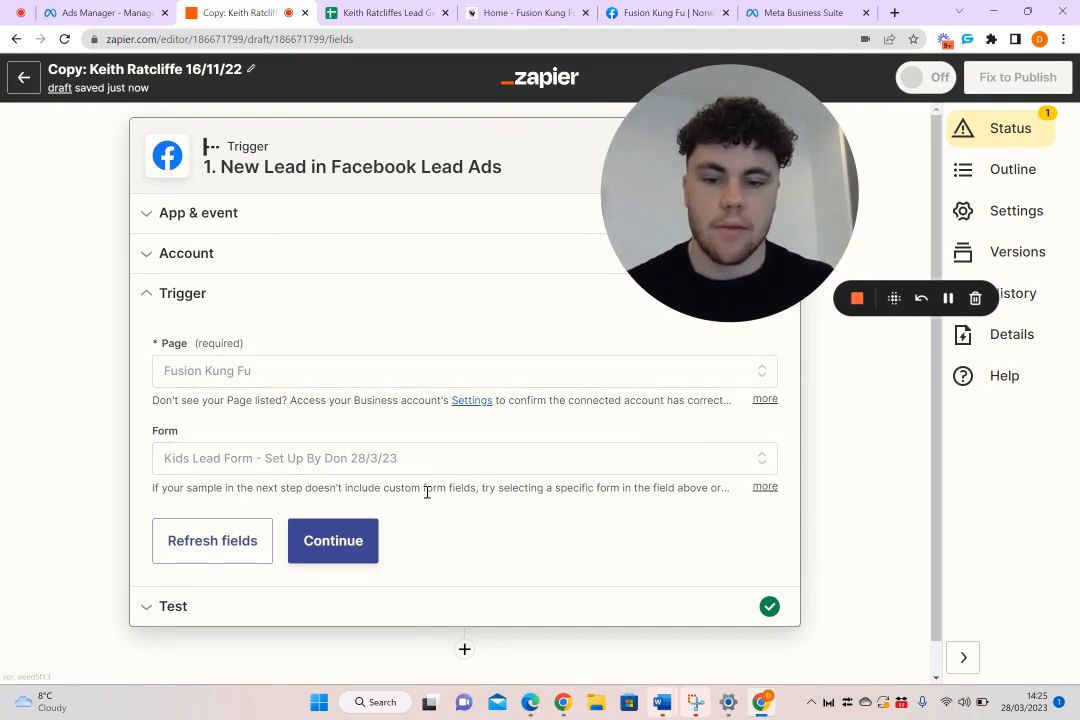
Accept the Fusion Kung Fu page and the Kids Lead Form for the trigger, and examine the test lead's fields
left_click(327, 540)
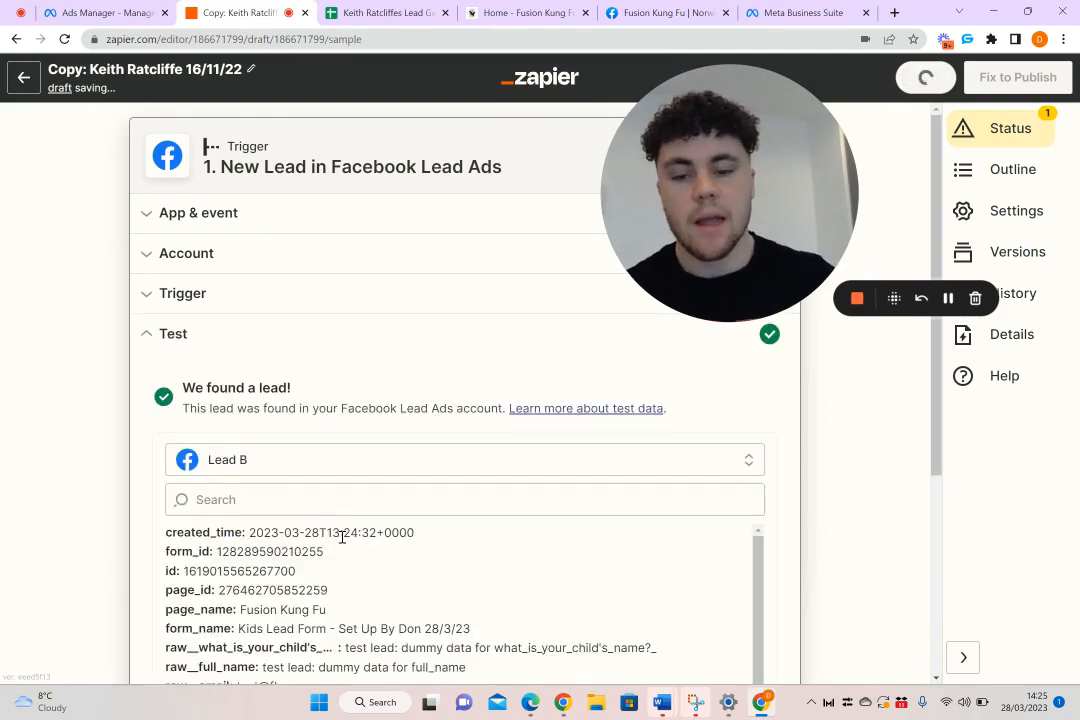
scroll(342, 537, "down", 3)
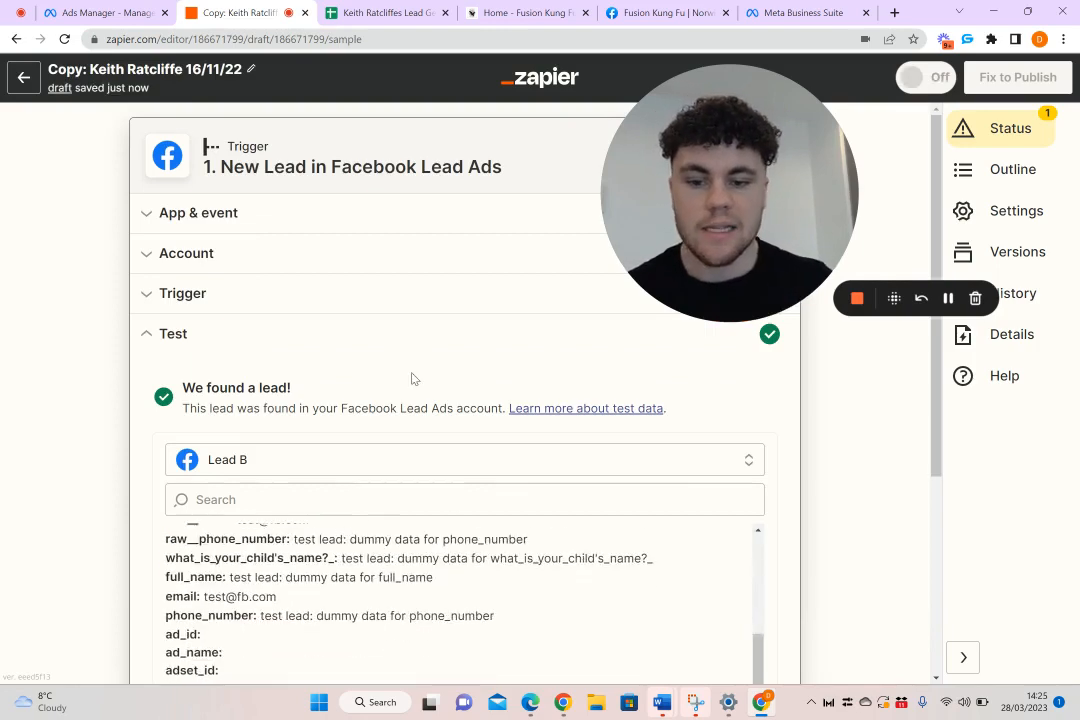
Review the test lead's child's name, full name, email and phone number fields in the trigger test result
scroll(410, 378, "down", 3)
scroll(400, 340, "up", 5)
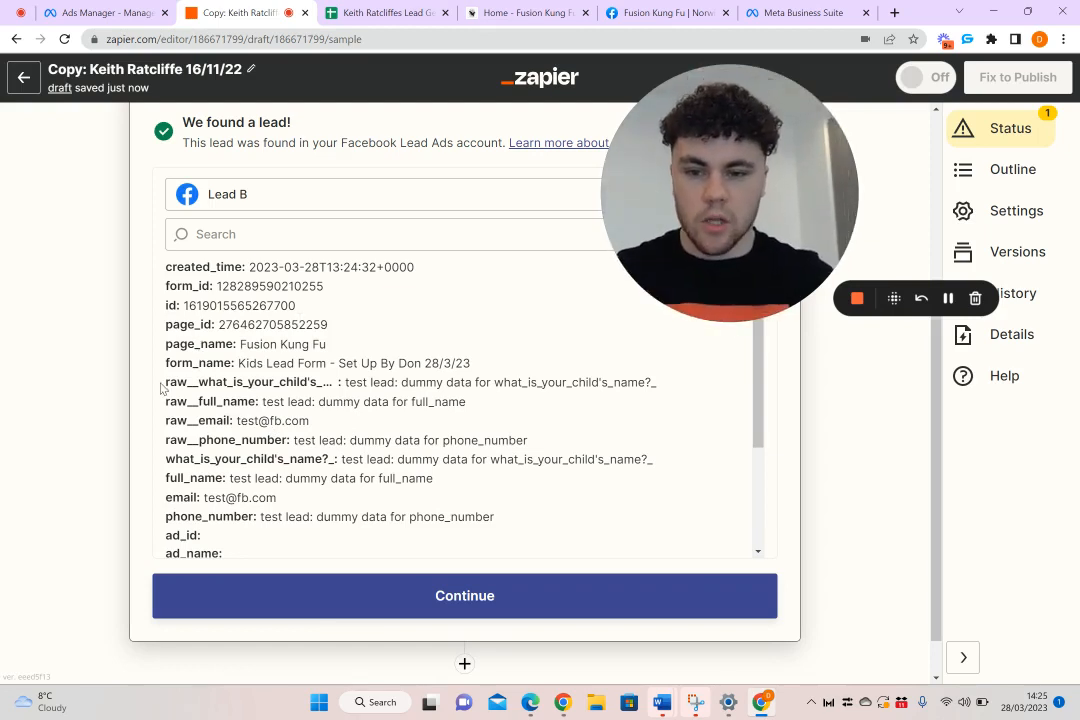
scroll(178, 318, "down", 1)
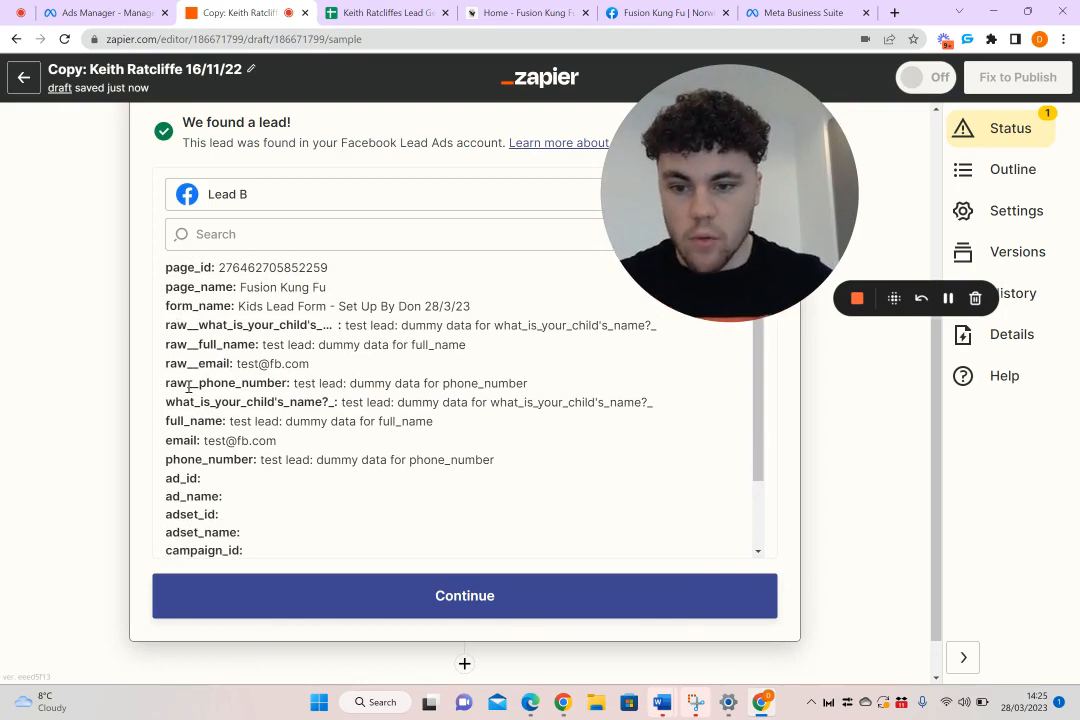
left_click_drag(166, 423, 401, 423)
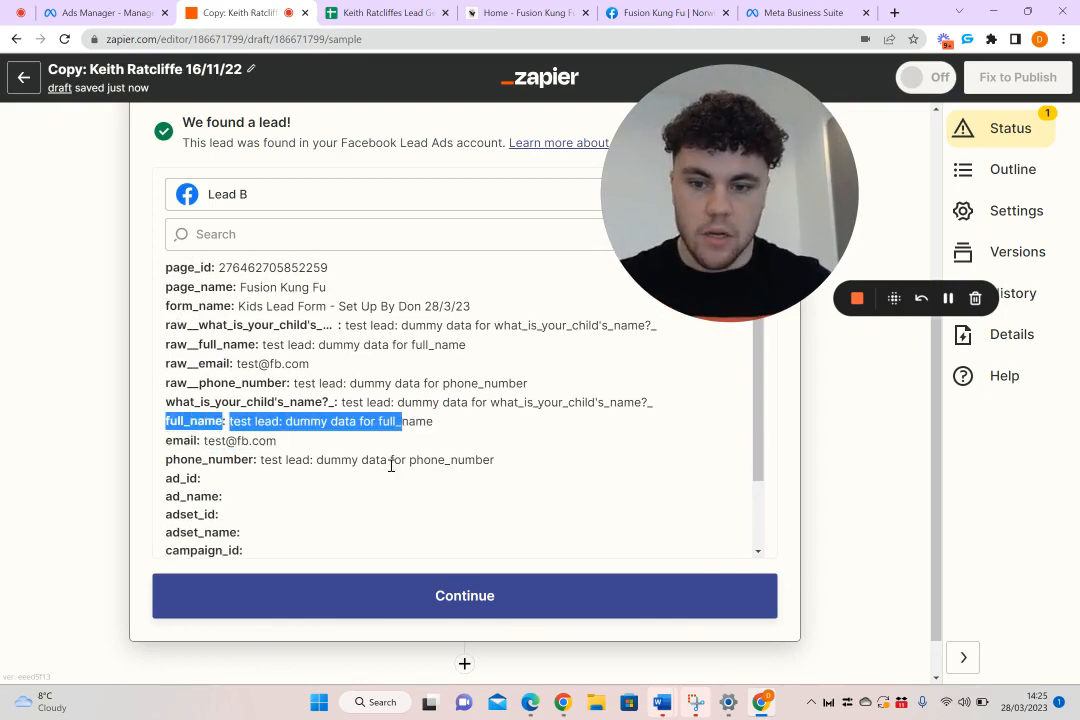
left_click_drag(509, 464, 170, 441)
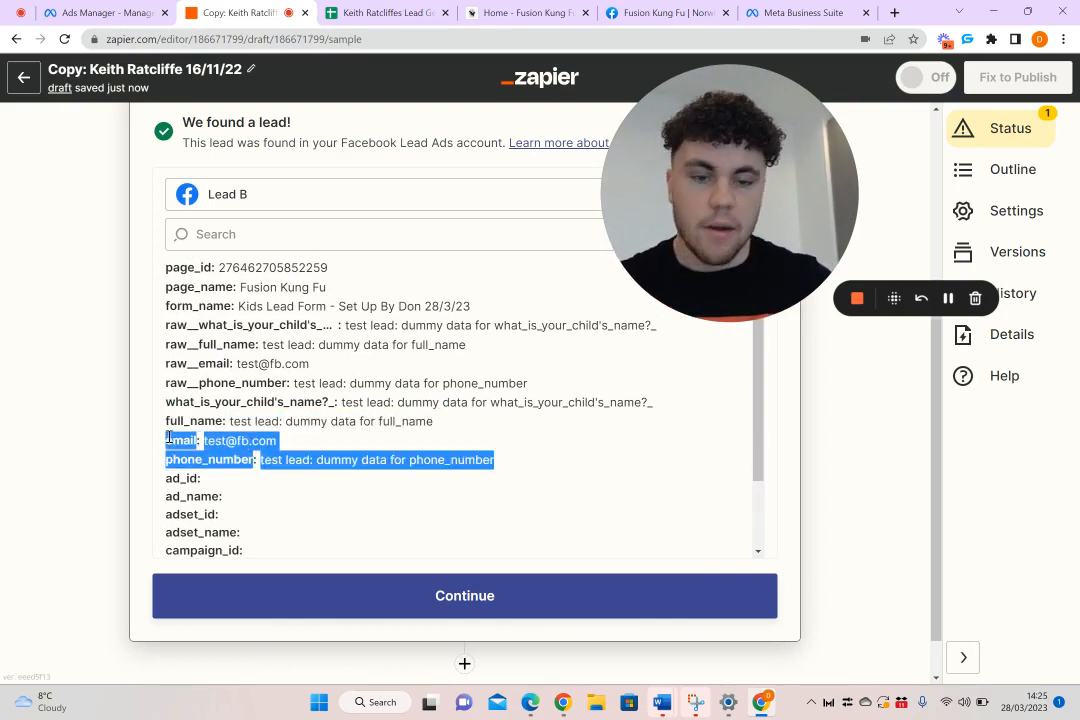
left_click(283, 440)
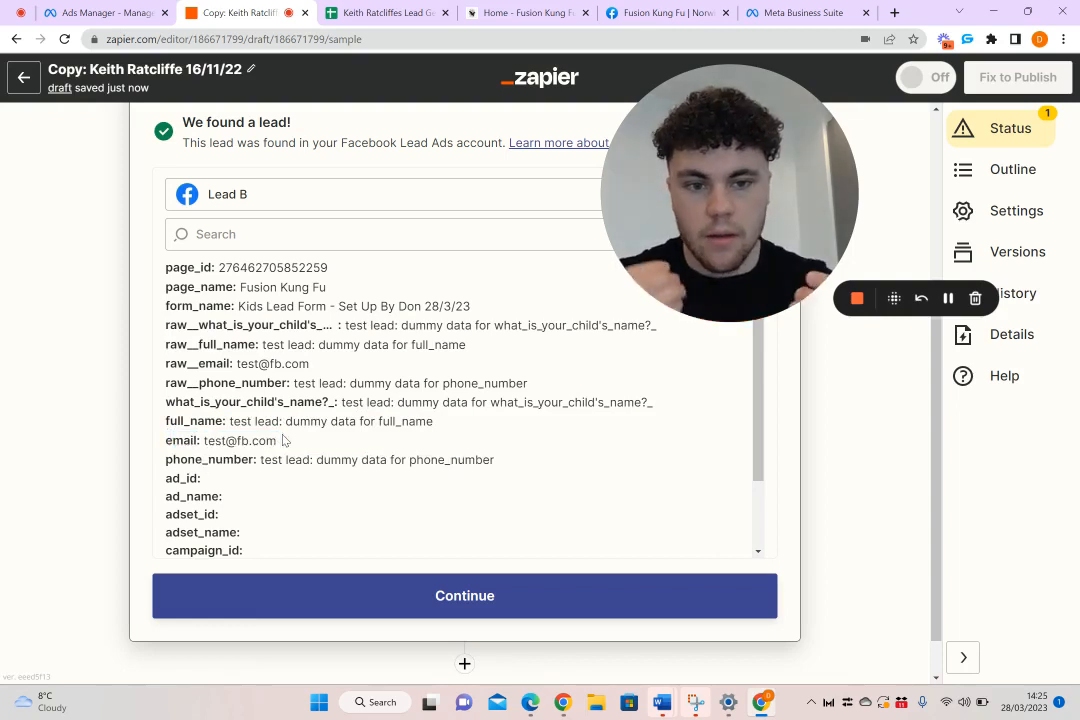
scroll(405, 345, "up", 1)
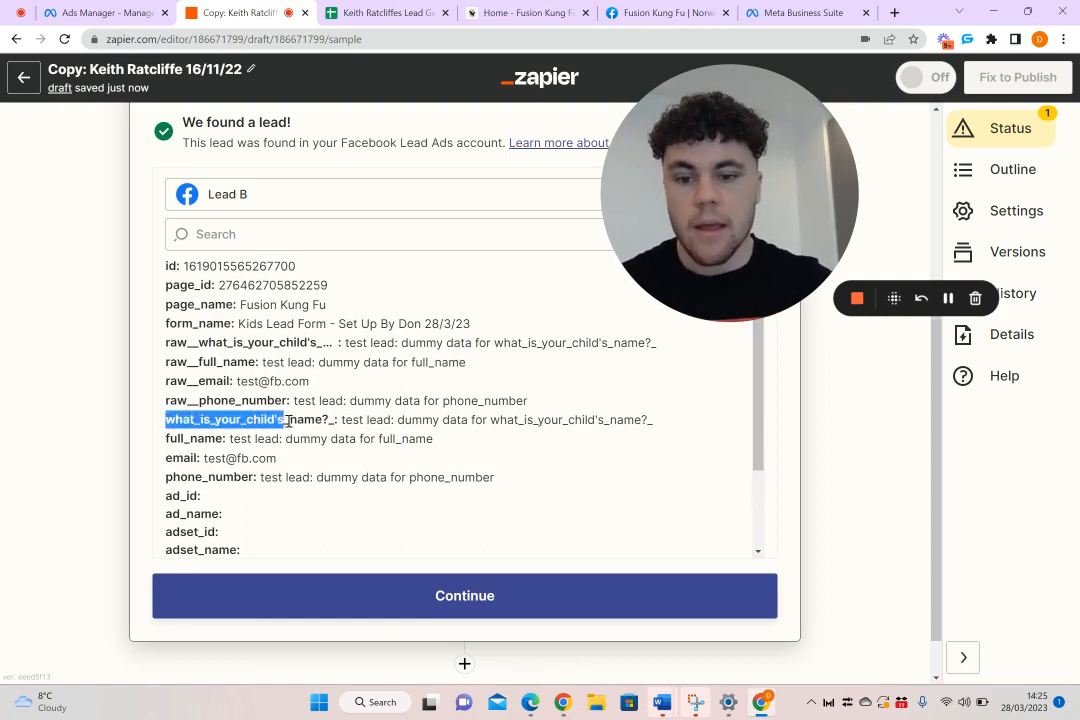
left_click_drag(378, 420, 659, 422)
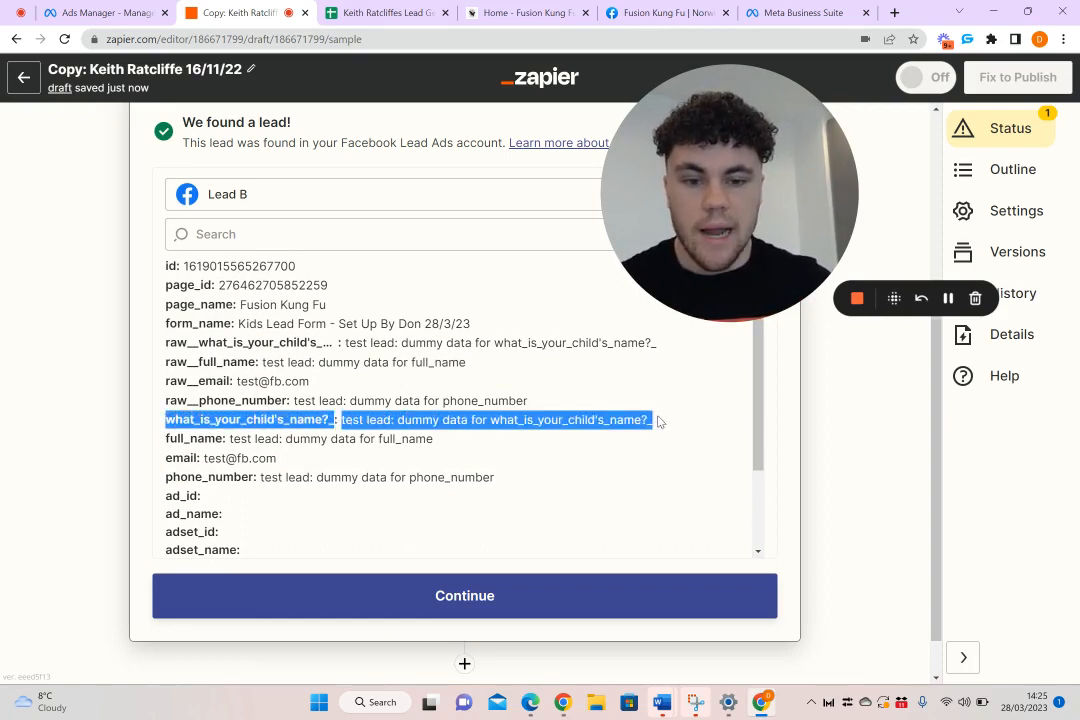
left_click(680, 425)
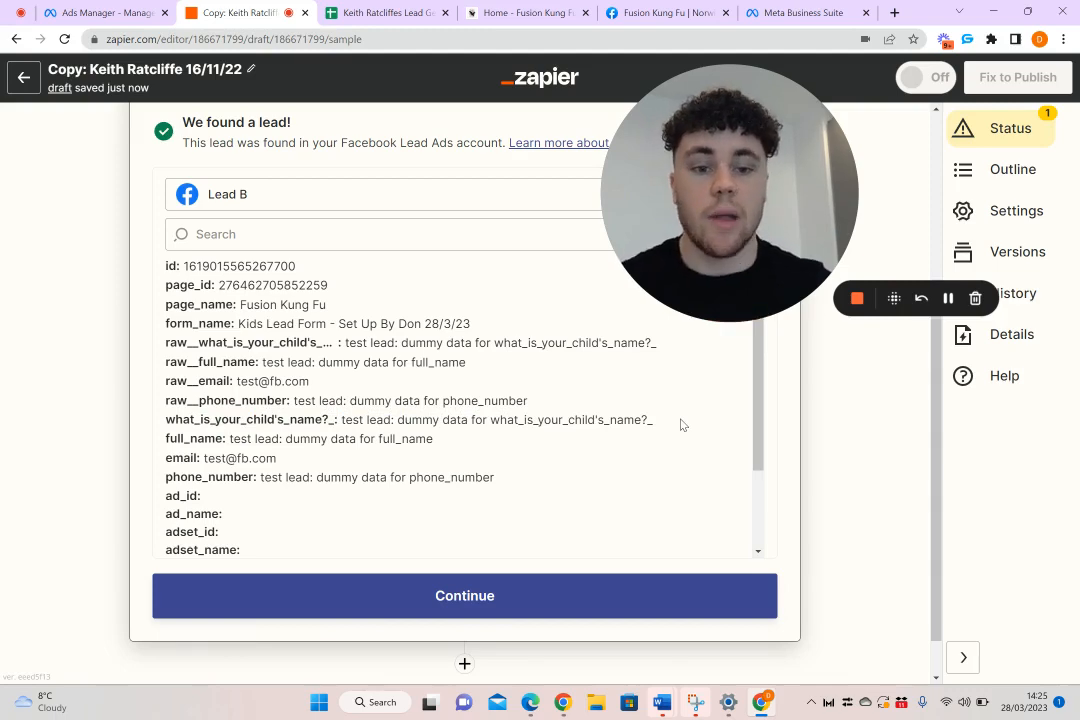
Accept the test lead, add Email by Zapier as the action with the Send Outbound Email event, and continue to its settings
left_click(467, 594)
scroll(572, 463, "down", 2)
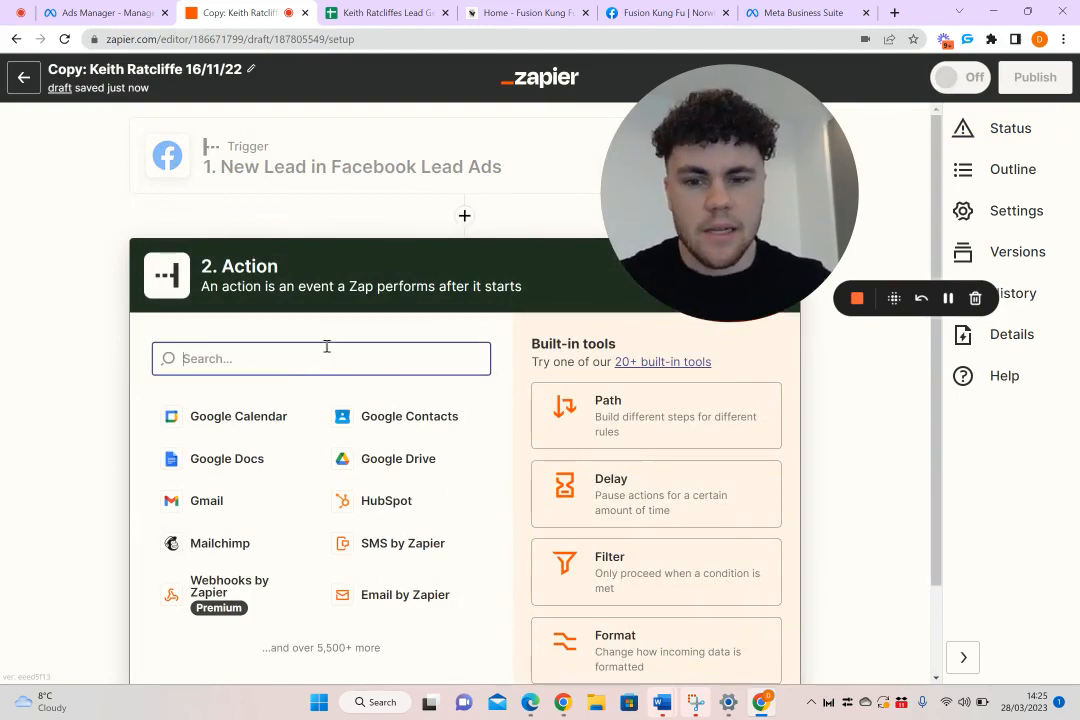
left_click(397, 596)
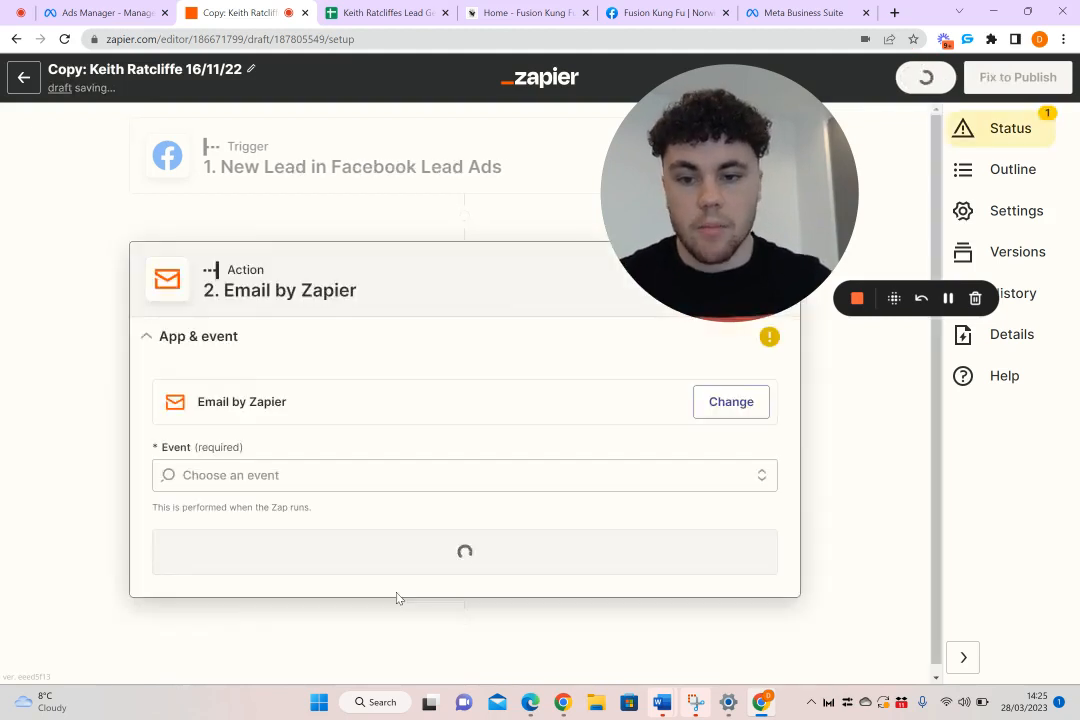
left_click(297, 476)
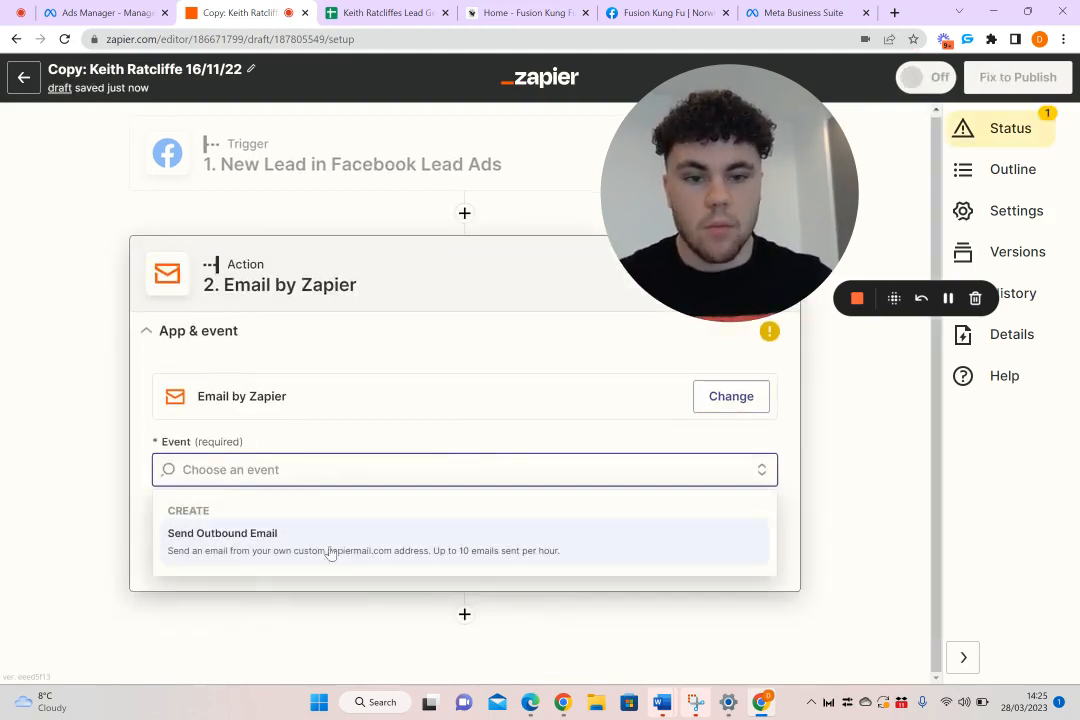
left_click(378, 546)
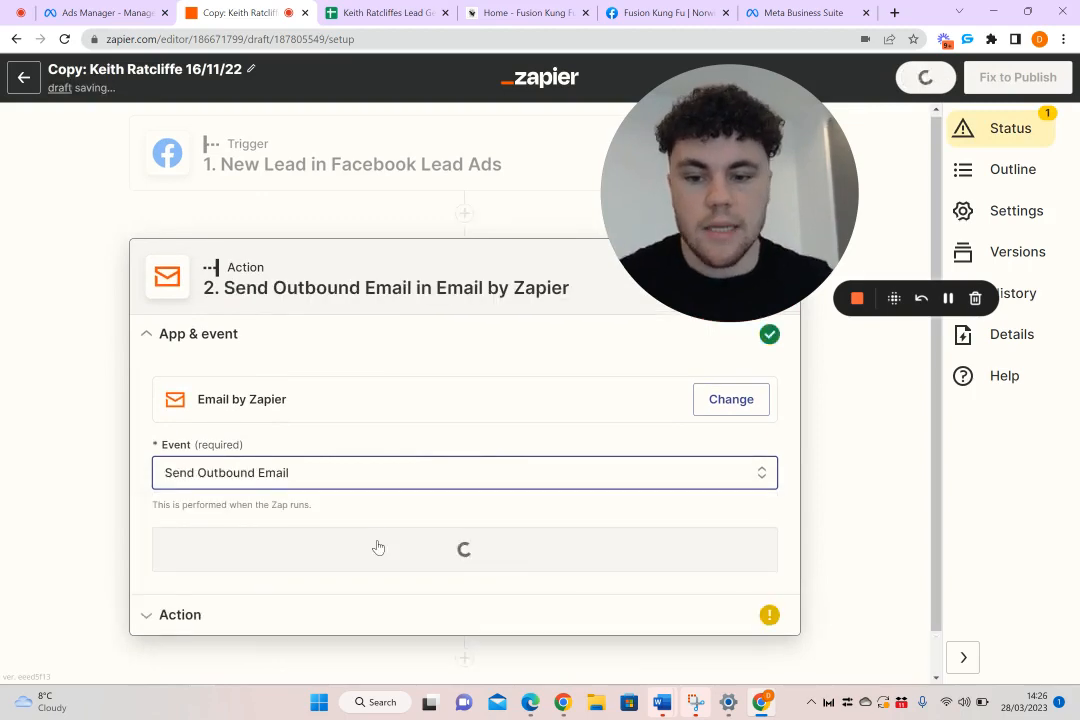
left_click(445, 546)
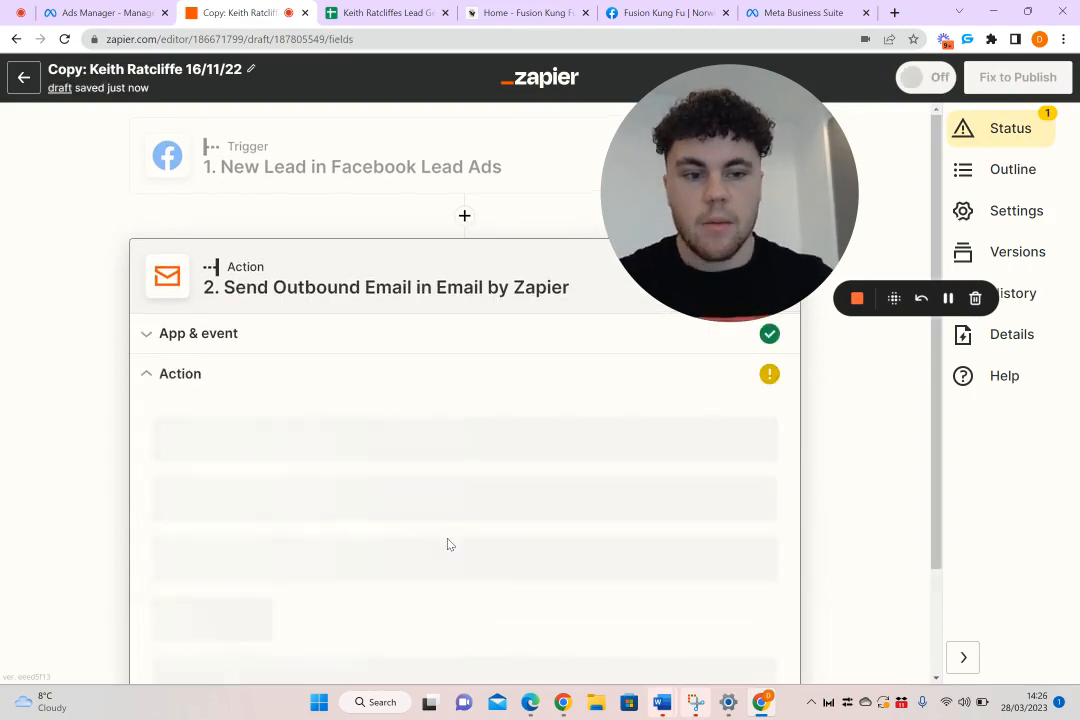
Enter the recipient's e-mail address for the outbound notification email
scroll(325, 376, "down", 2)
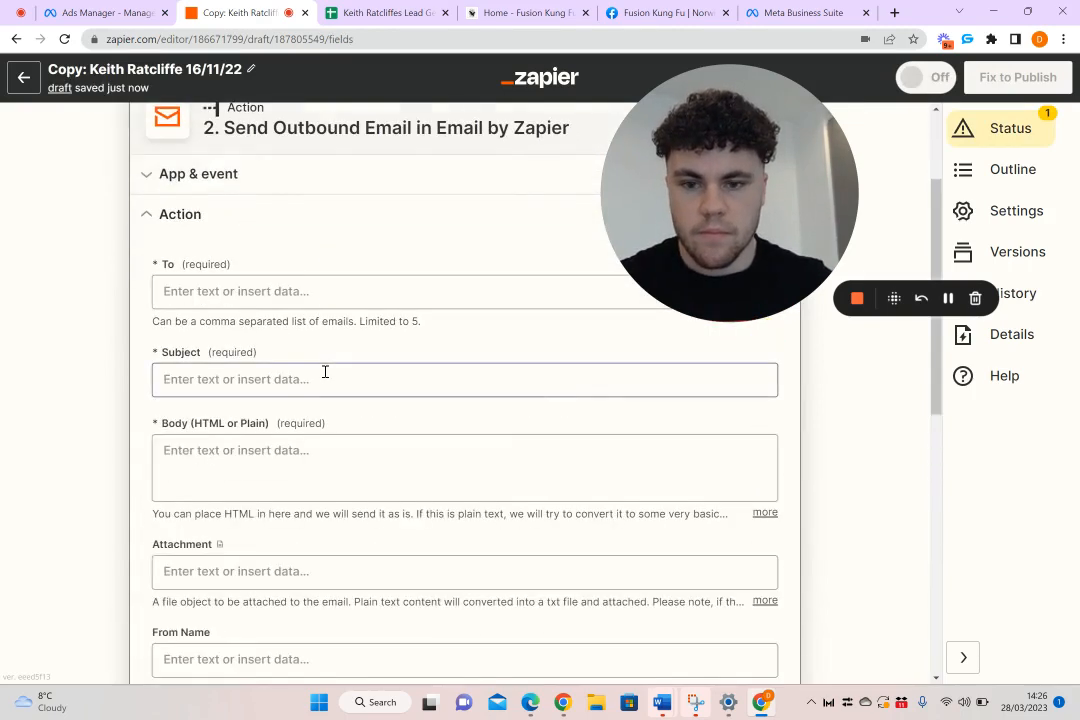
left_click(288, 295)
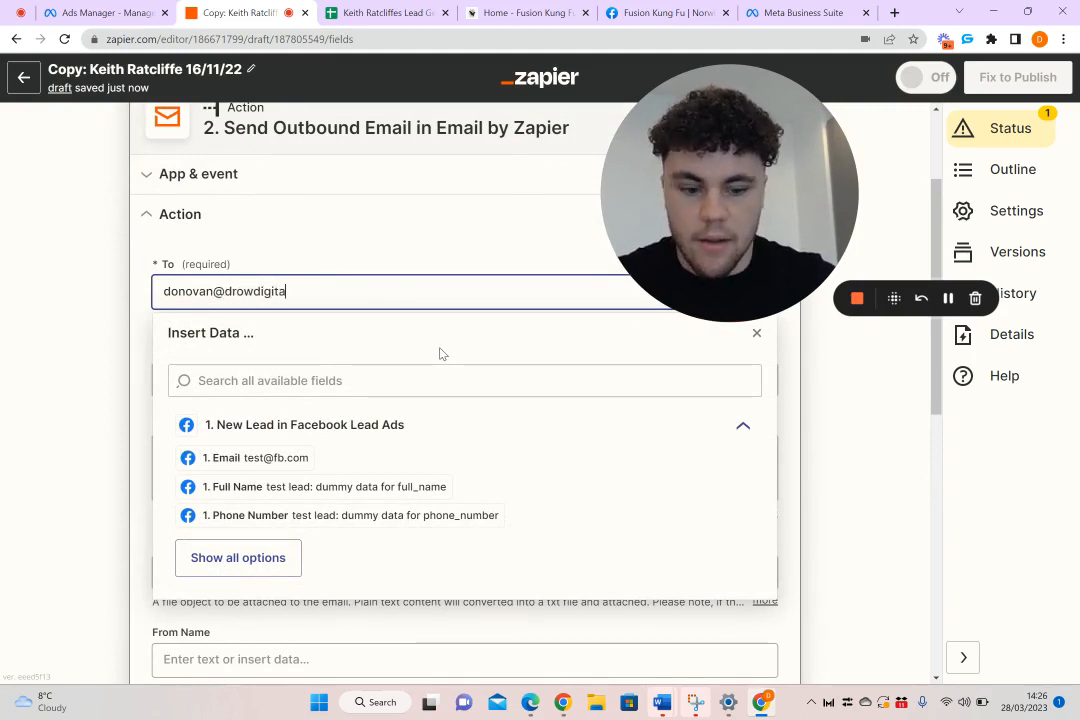
type(".uk")
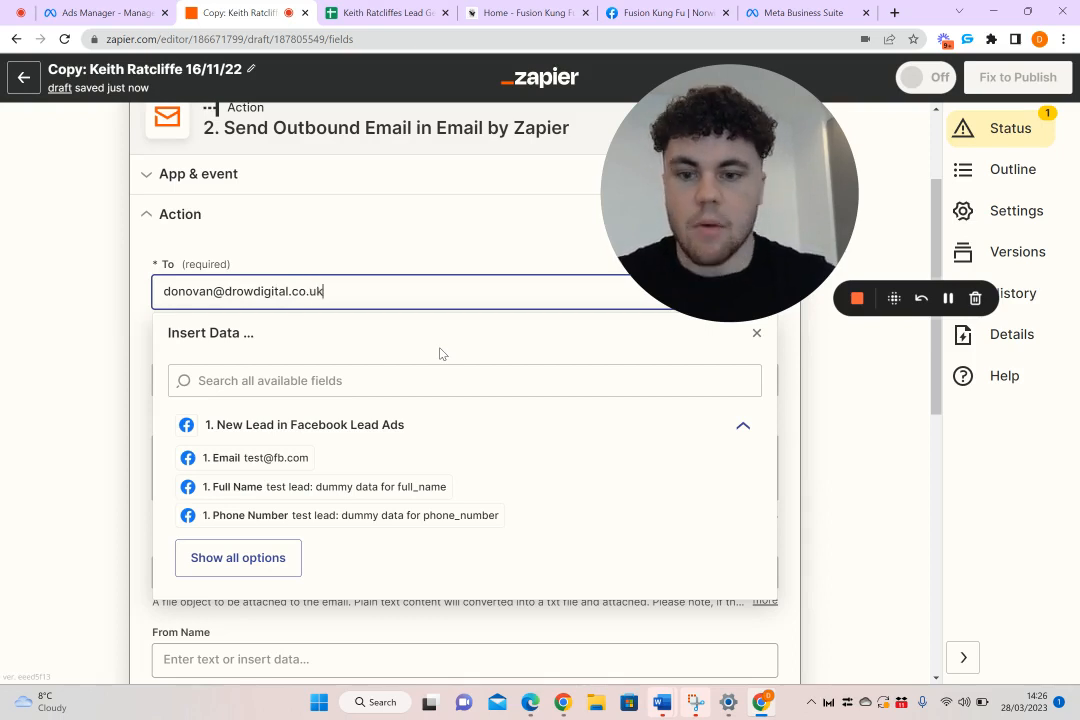
left_click(445, 218)
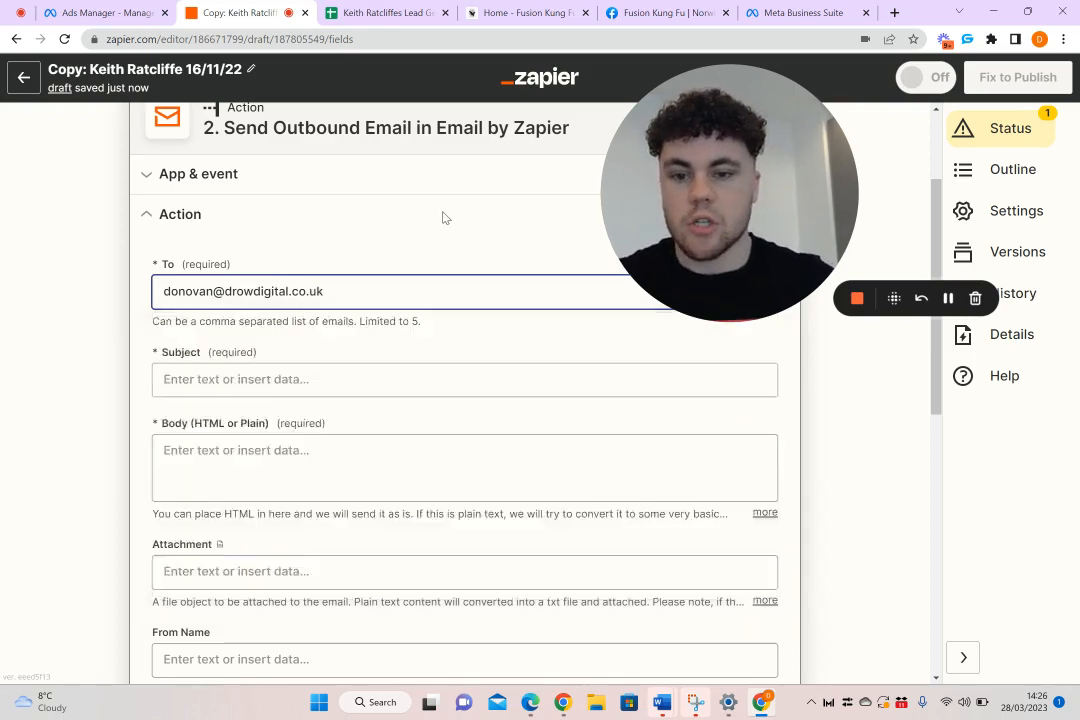
Set the email subject to "New Kids Lead - Fusion Kung Fu"
left_click(303, 378)
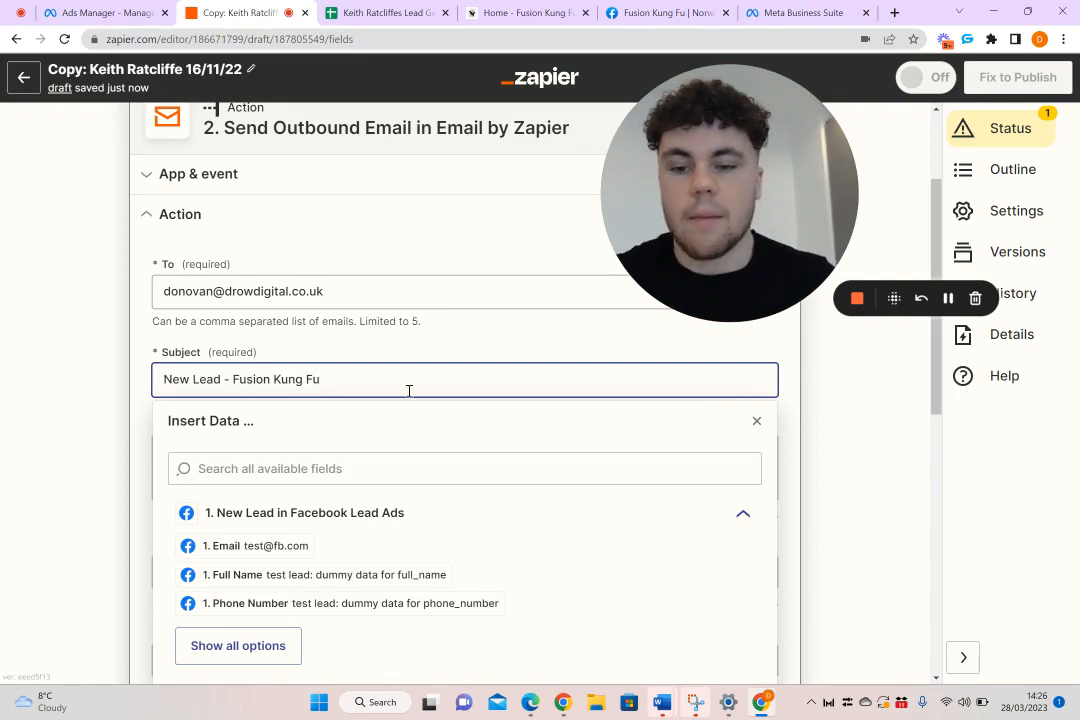
left_click_drag(165, 379, 212, 400)
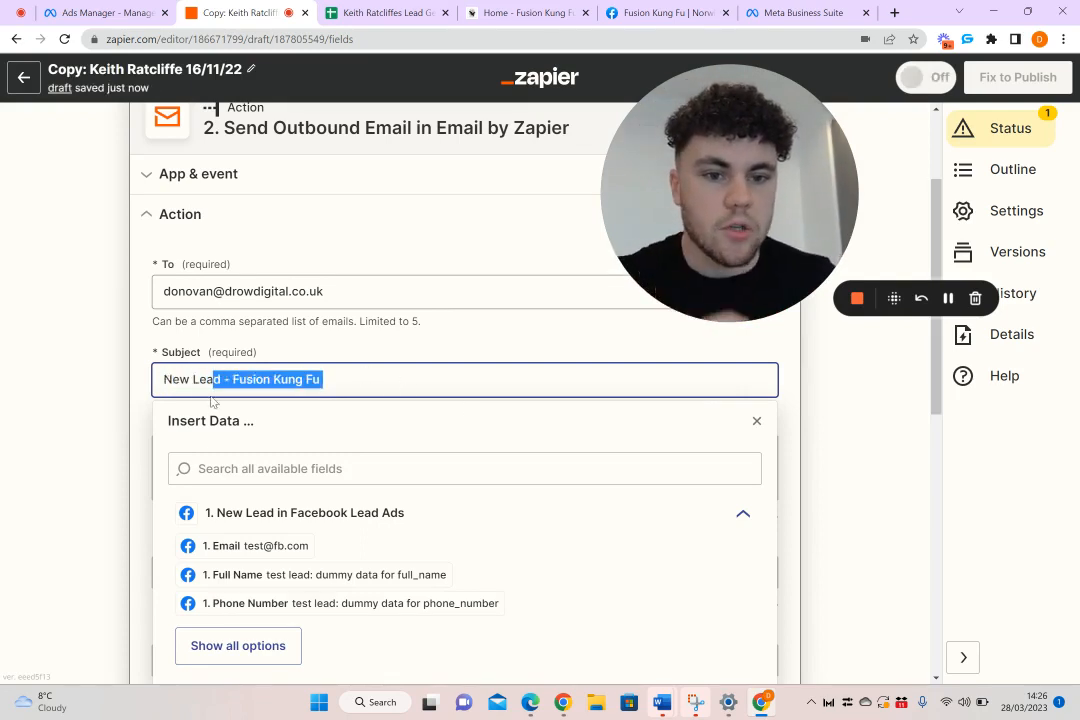
left_click(372, 387)
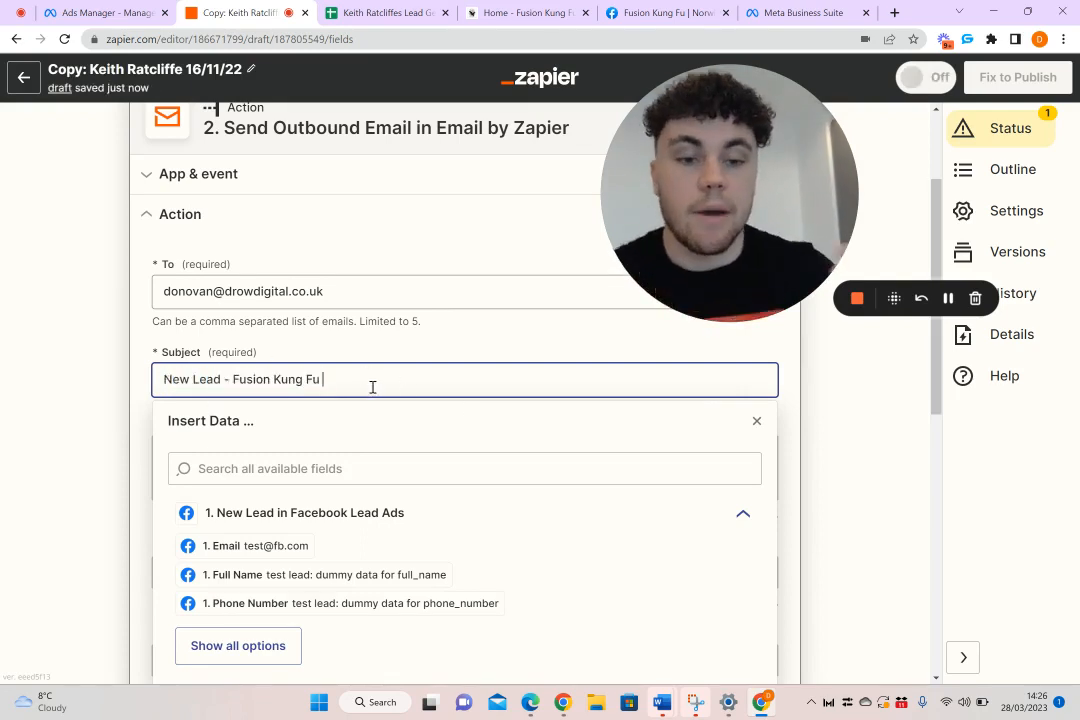
mouse_move(372, 387)
left_mouse_down()
mouse_move(155, 375)
mouse_move(285, 395)
mouse_move(352, 383)
left_mouse_up()
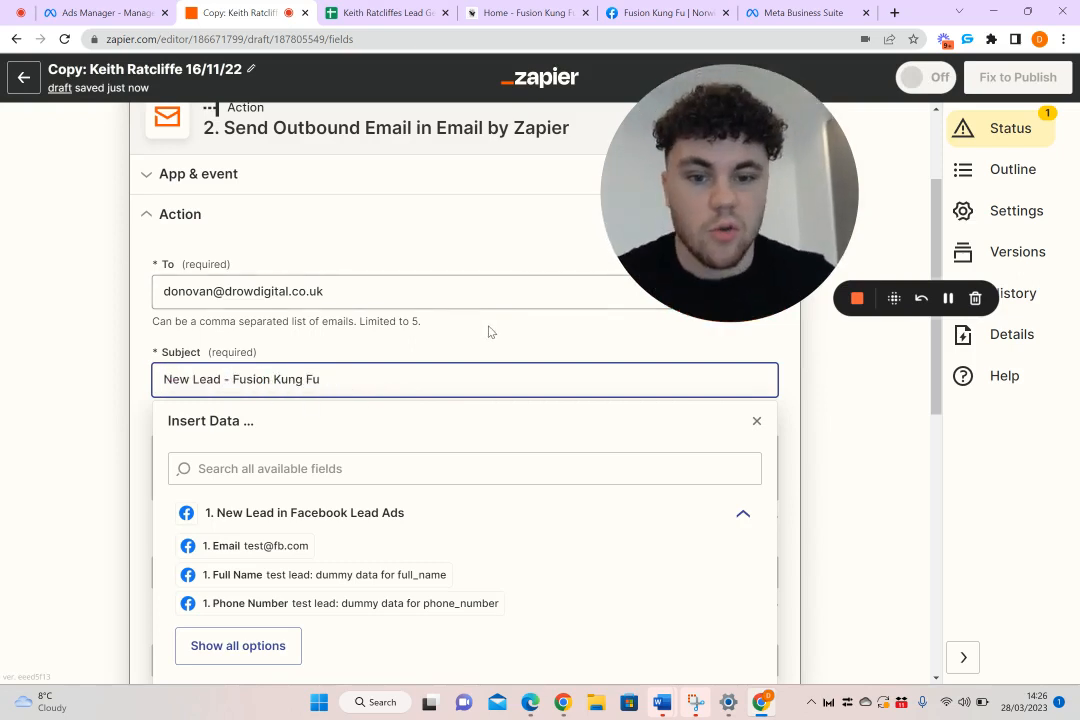
left_click(258, 356)
left_click(192, 379)
type("Kids")
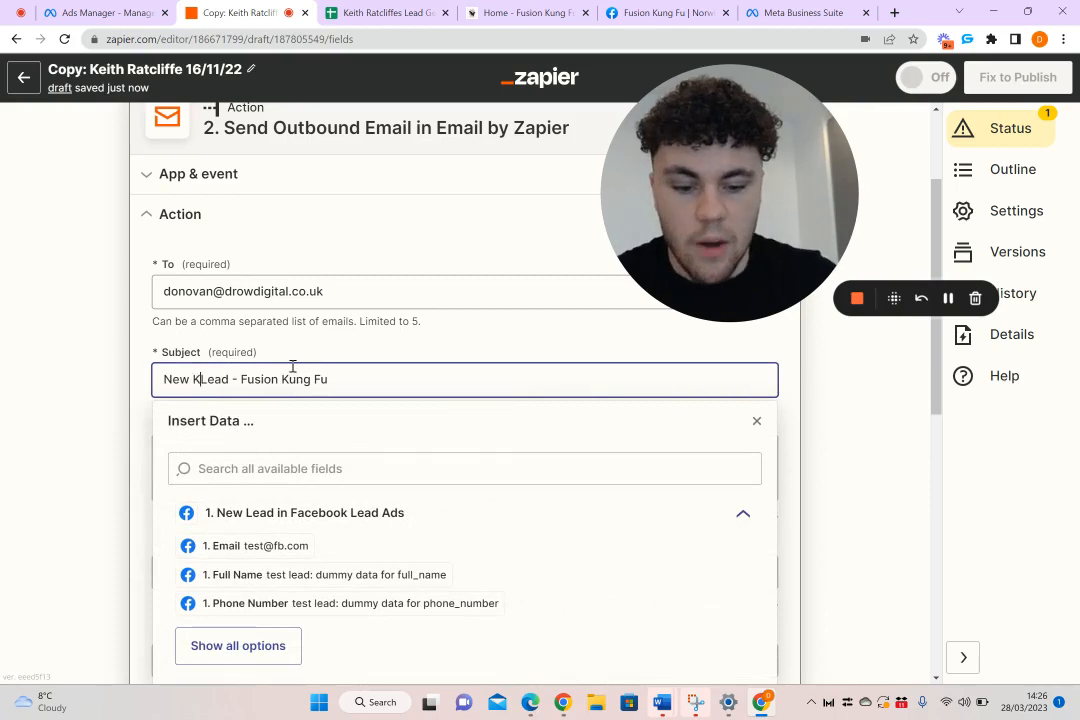
left_click(95, 393)
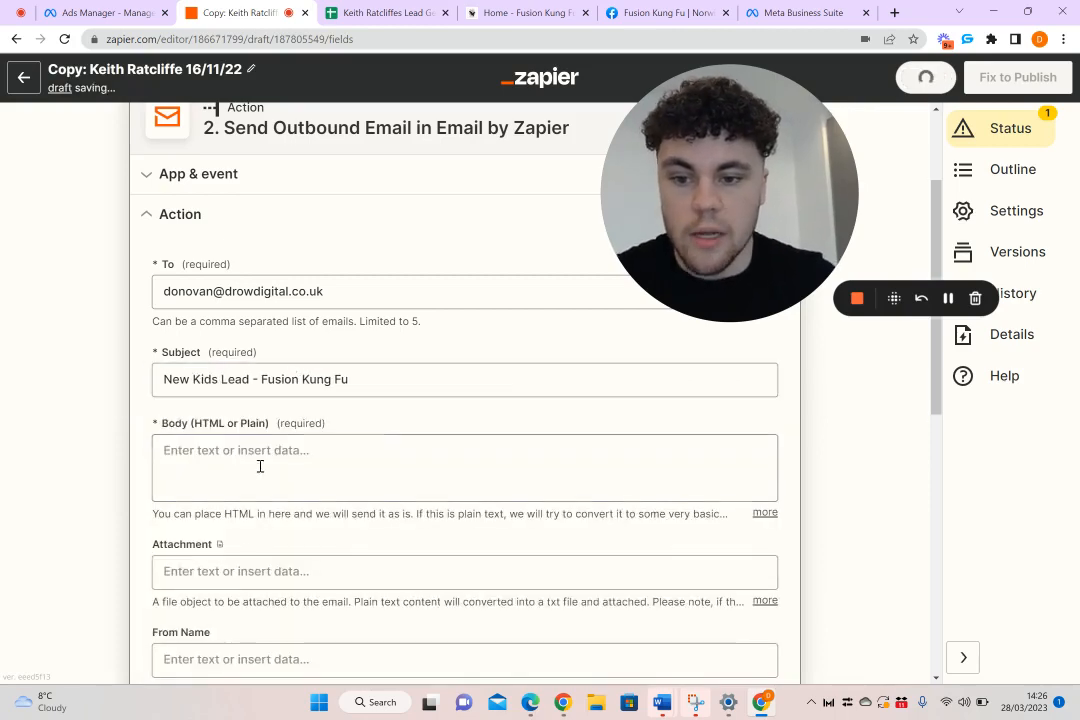
Start the email body with "Hey new kids lead just came through." and a line "Their name is -" followed by the lead's Full Name field
left_click(306, 458)
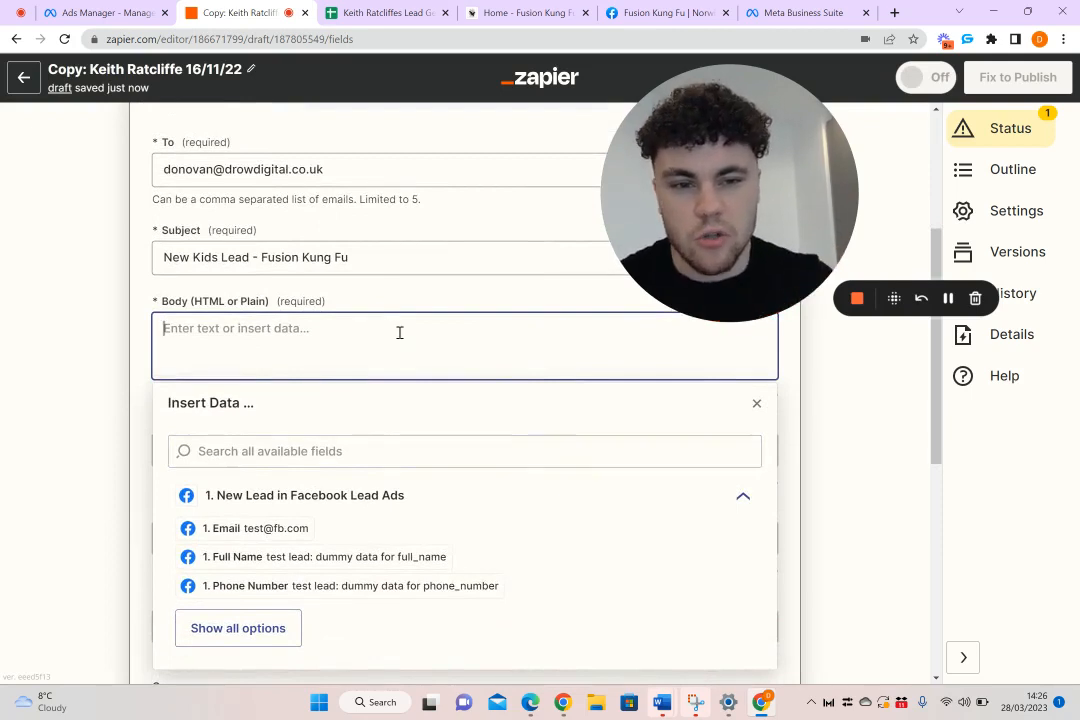
type("H")
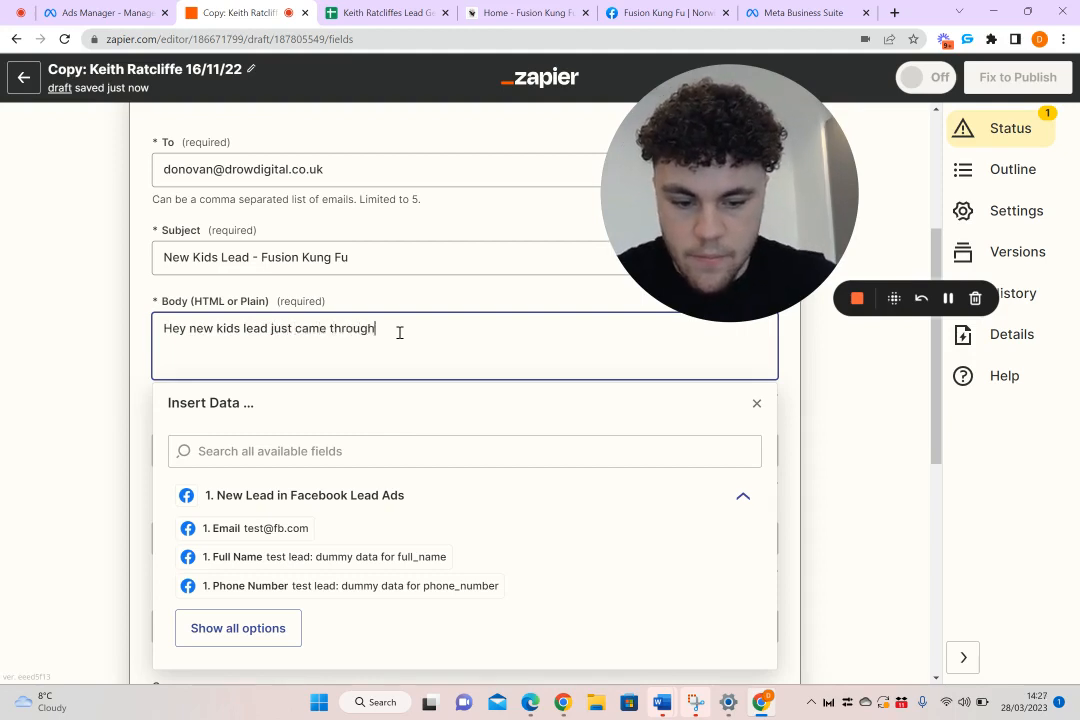
key("Return")
key("Return")
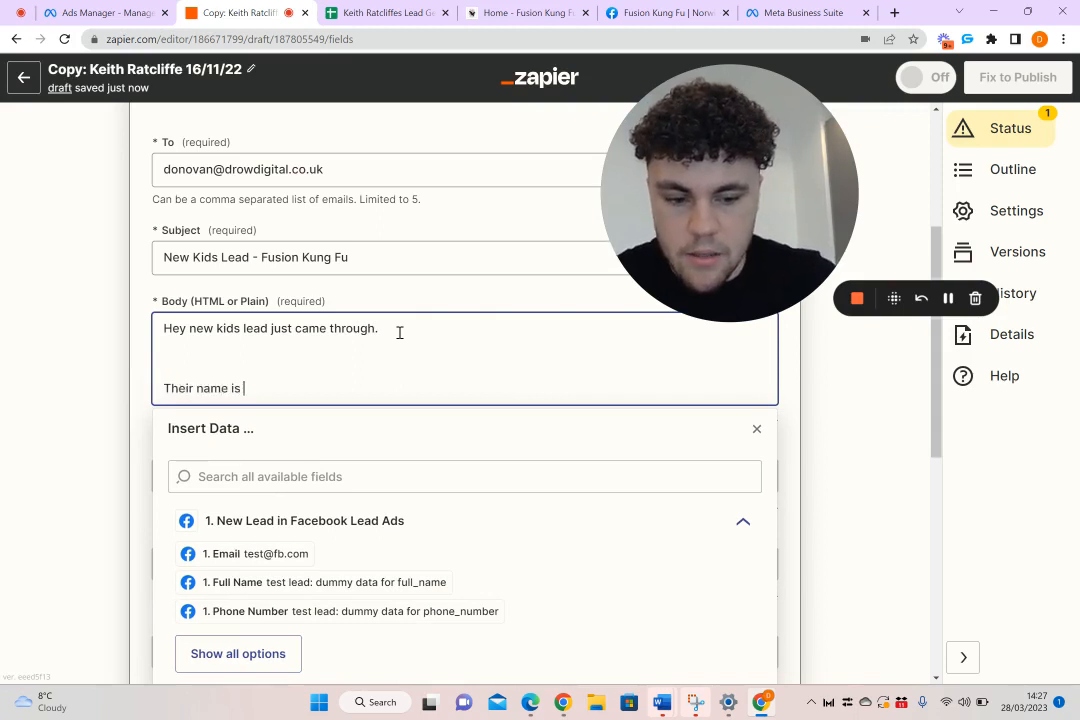
left_click(306, 581)
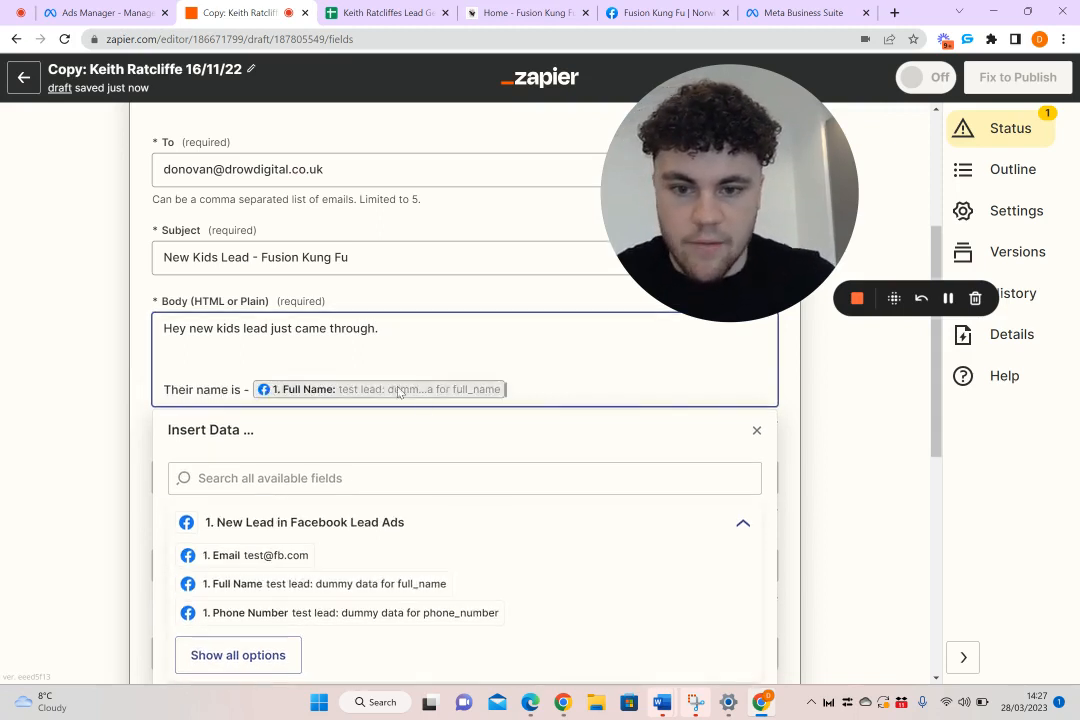
Add the body line "Their phone number is -" followed by the lead's Phone Number field
key("Return")
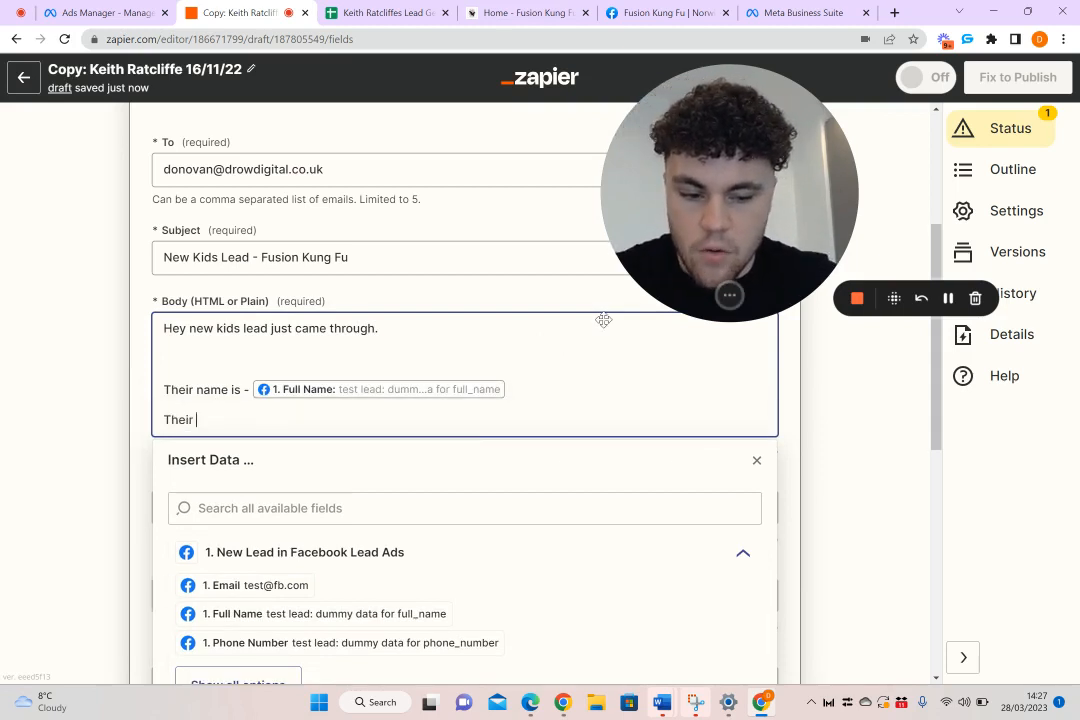
type("Their phone number is -")
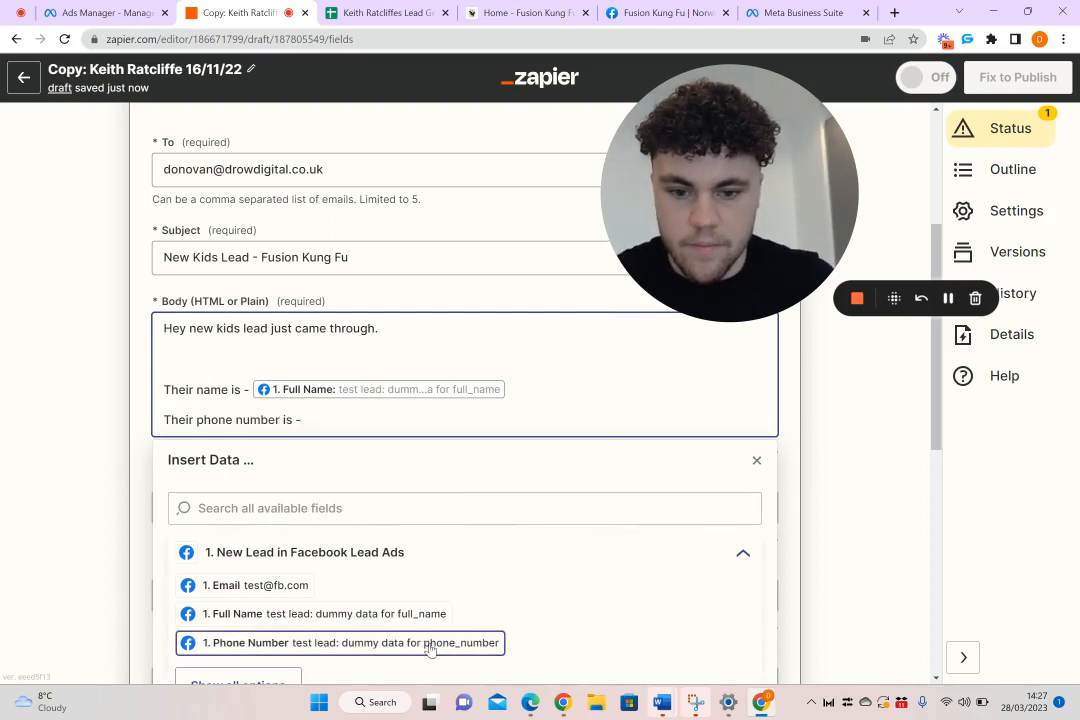
left_click(427, 642)
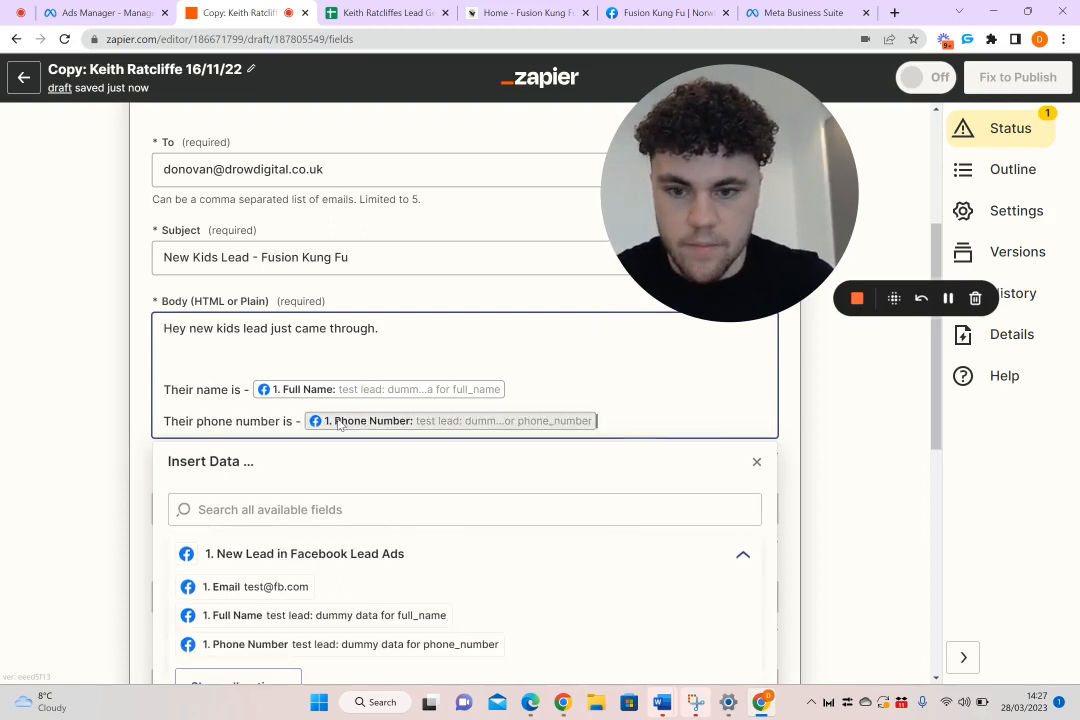
Add the body line "Their Childs name is -" followed by the lead's What Is Your Childs Name field
key("Return")
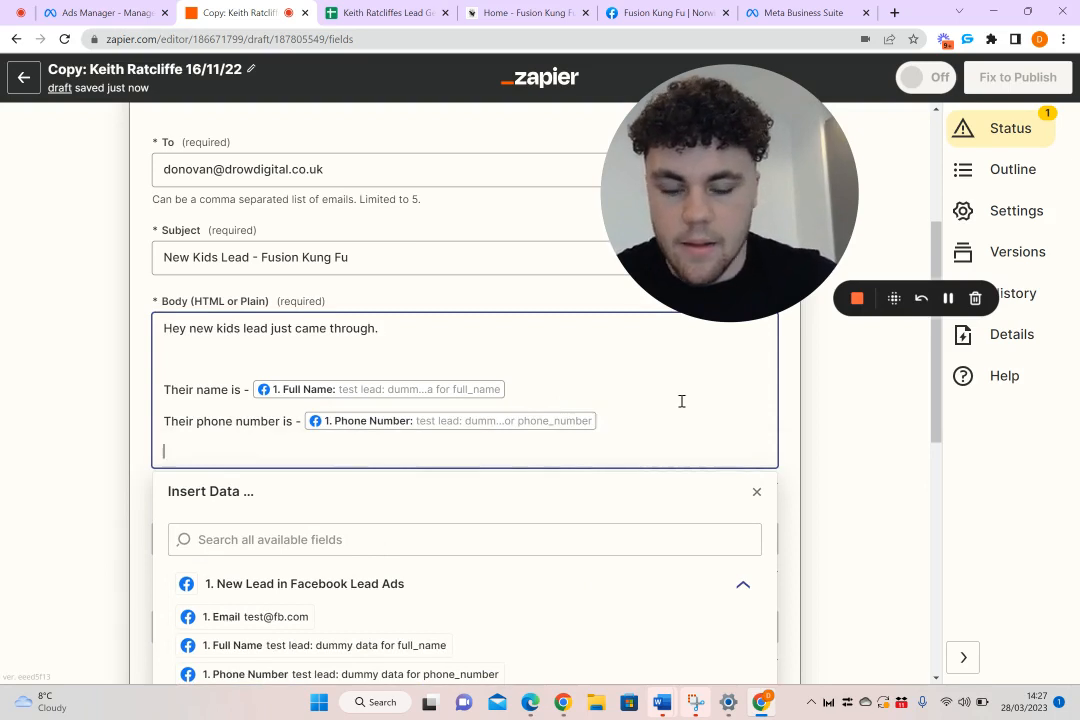
type("Their C")
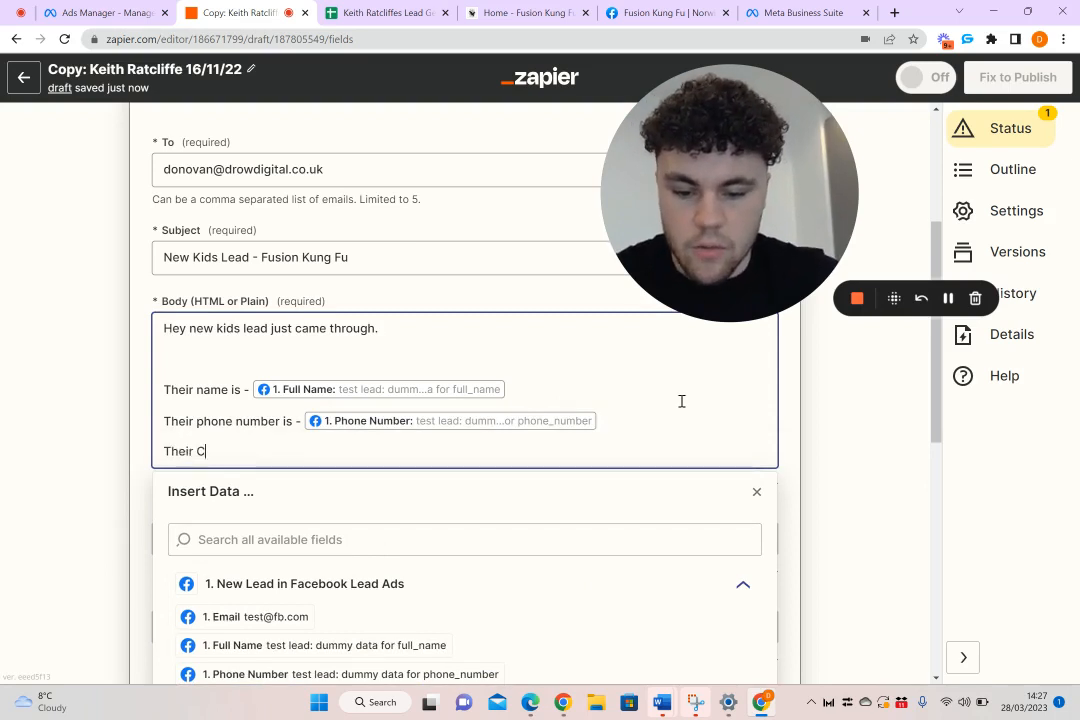
type("hilds name")
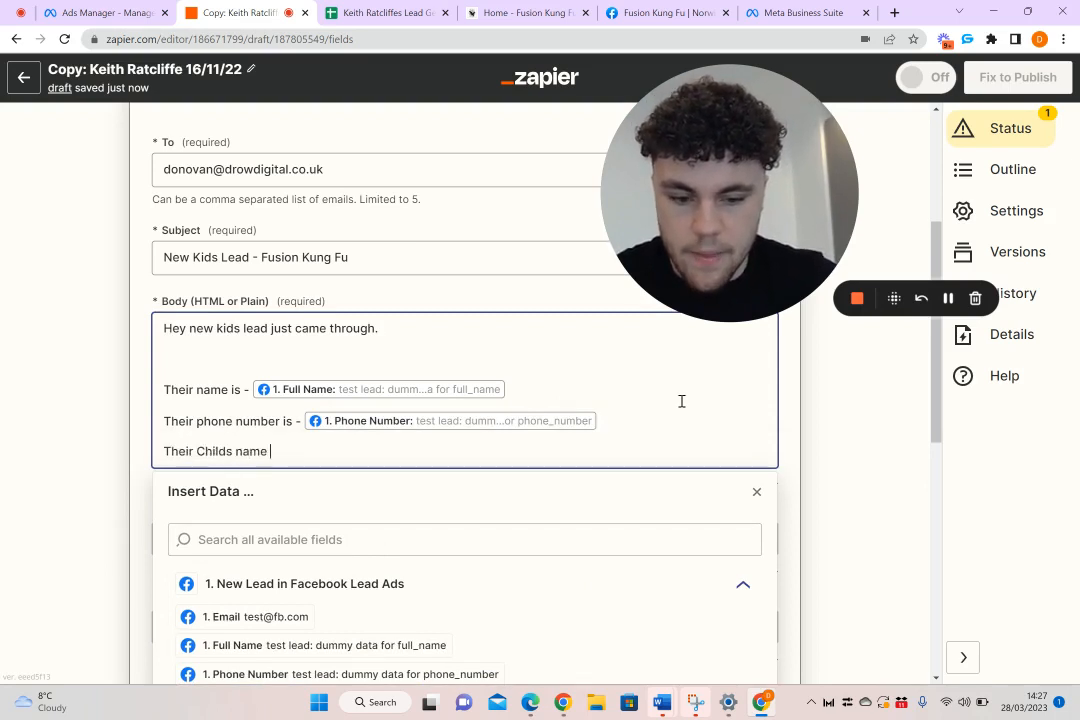
type(" is -")
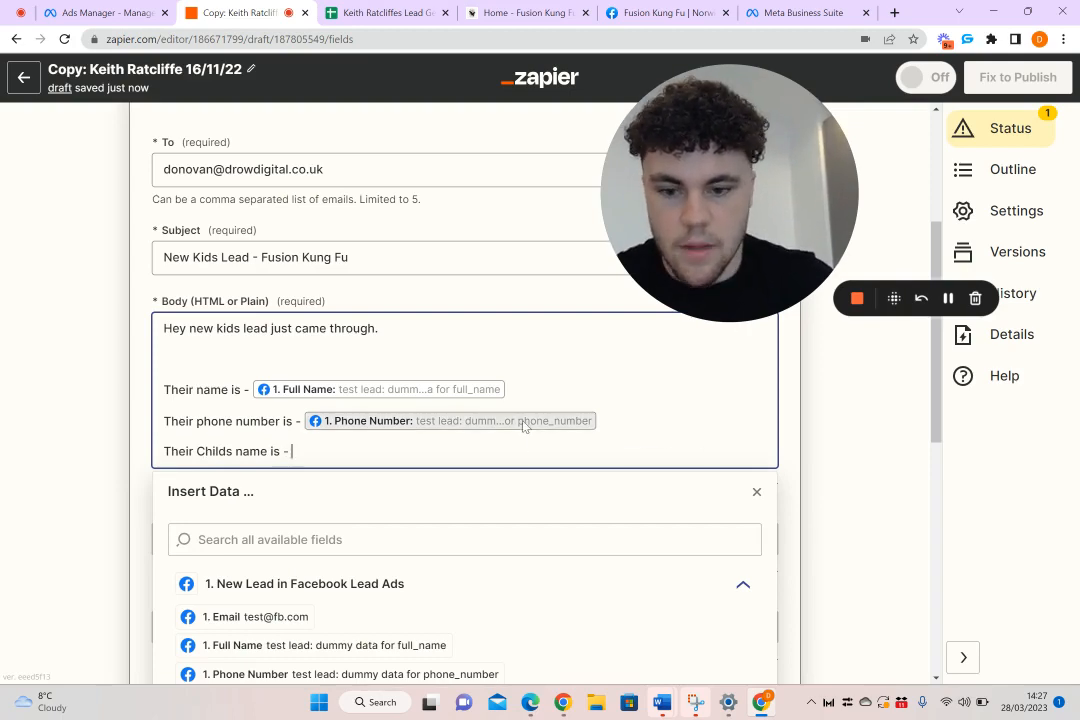
scroll(354, 475, "down", 2)
left_click(241, 538)
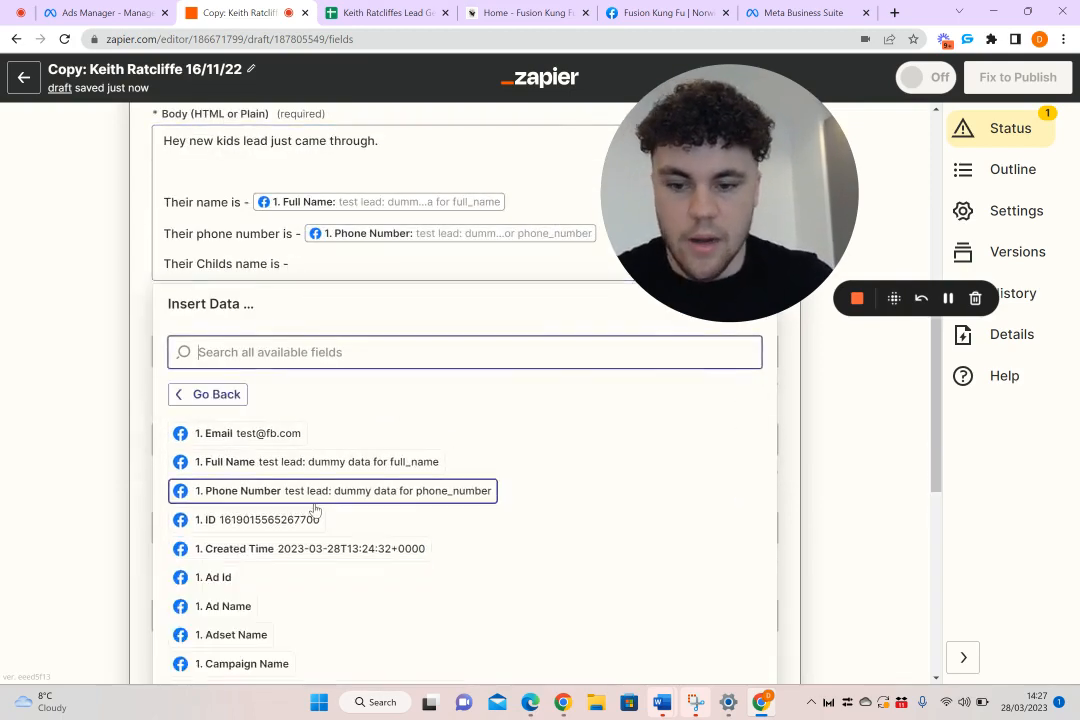
scroll(316, 512, "down", 1)
scroll(316, 512, "down", 5)
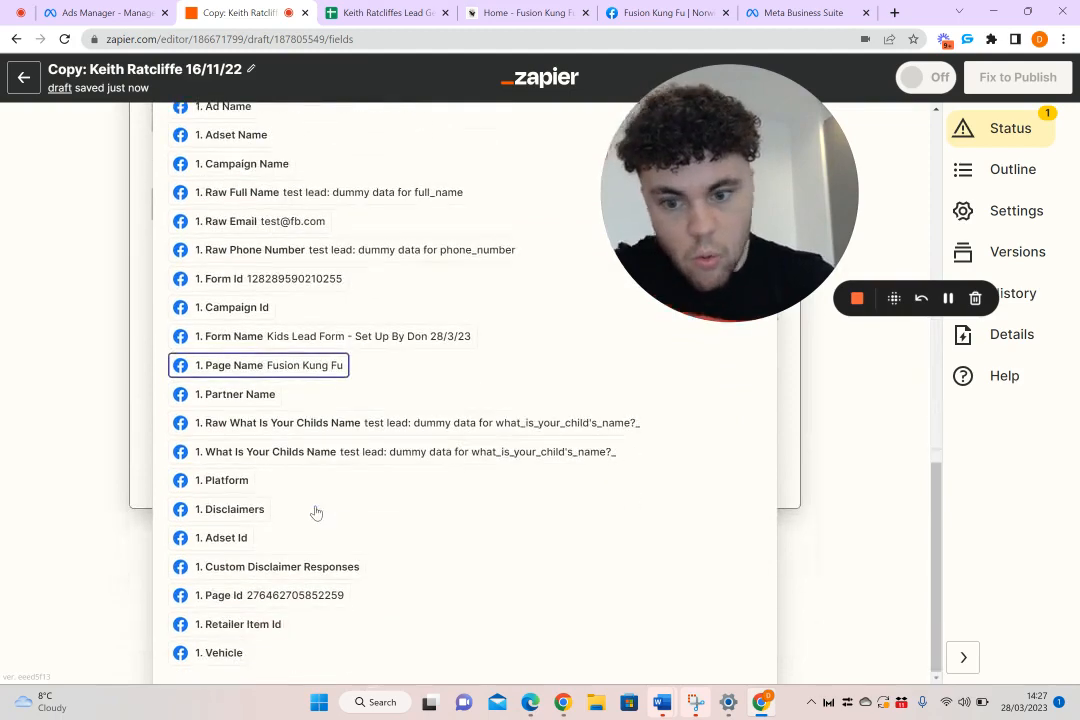
left_click(325, 455)
Add the body line "Their email is -" followed by the lead's Email field
key("Return")
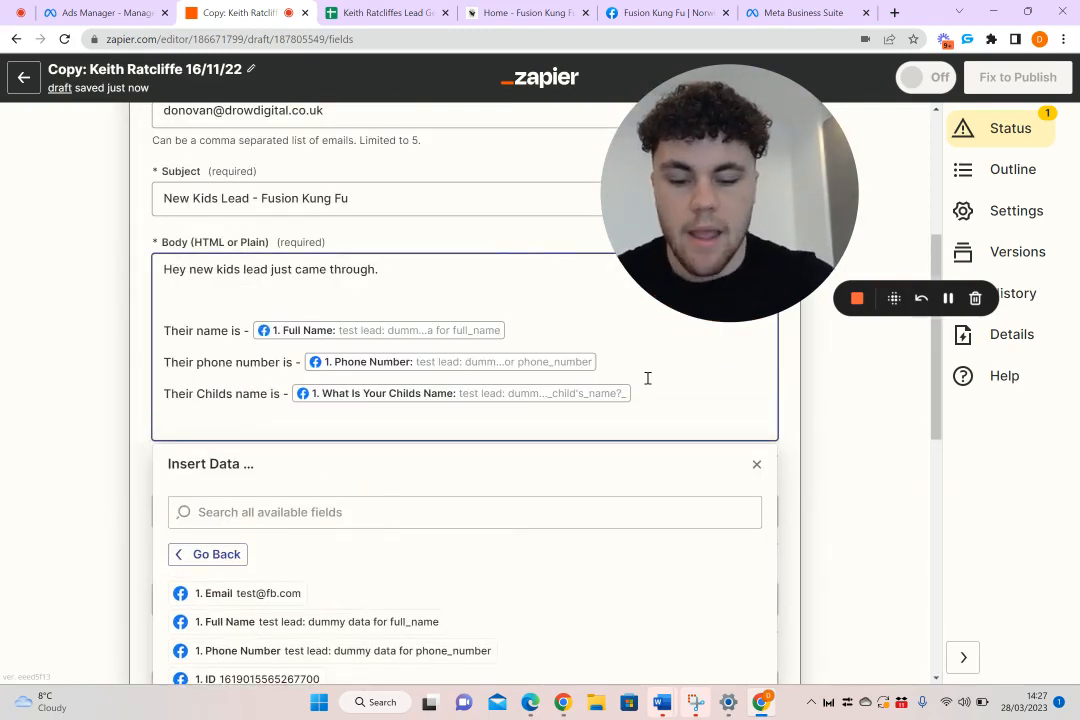
type("Their")
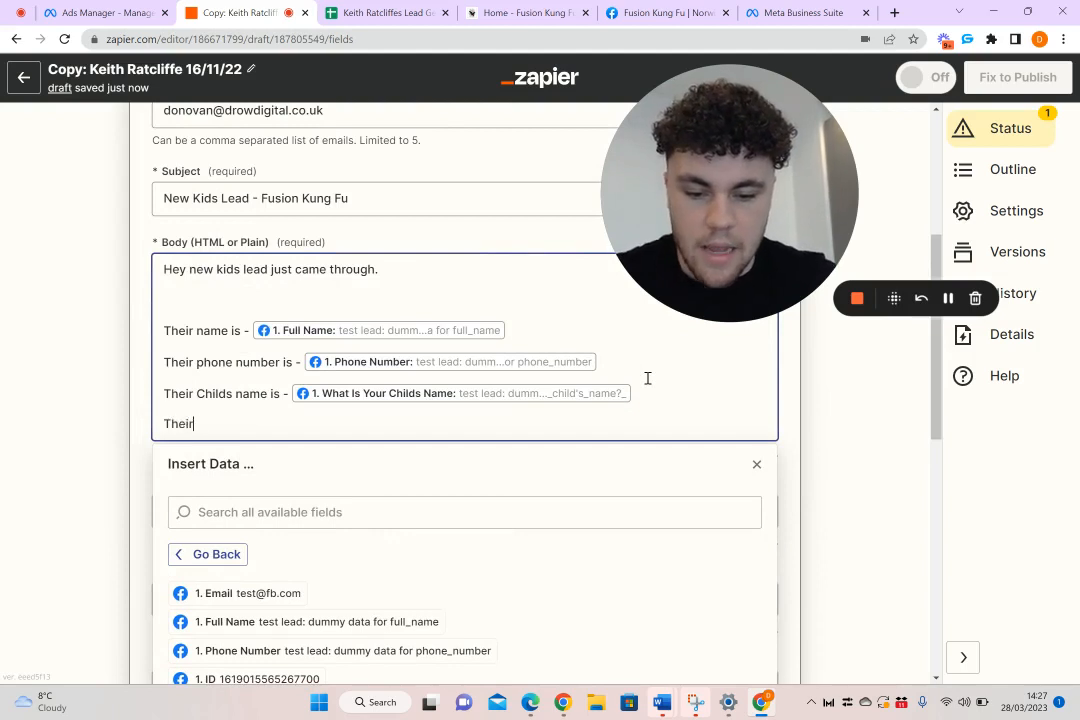
type(" email is -")
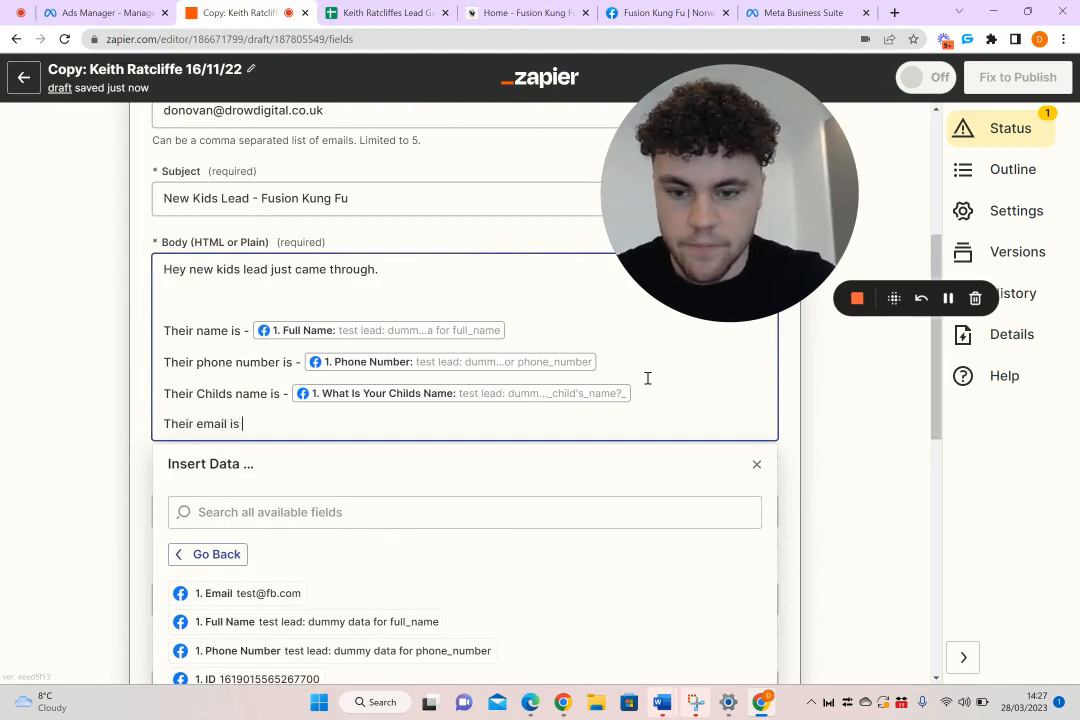
left_click(222, 594)
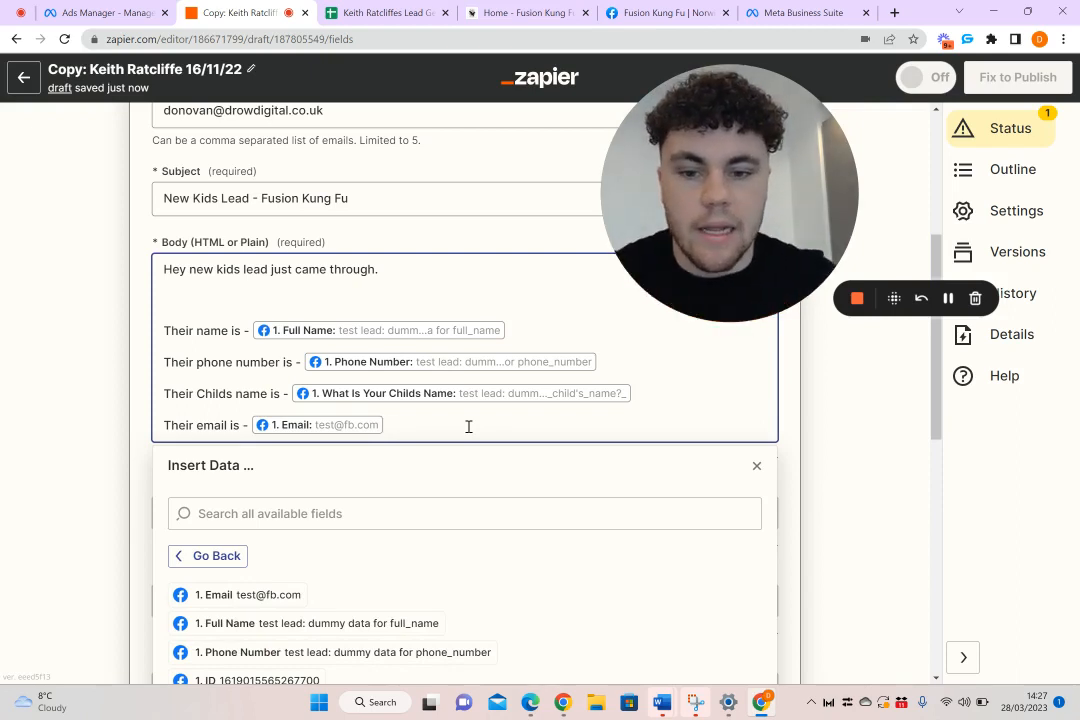
End the email body with a blank line and a "Thanks," sign-off with the sender's first name
key("Return")
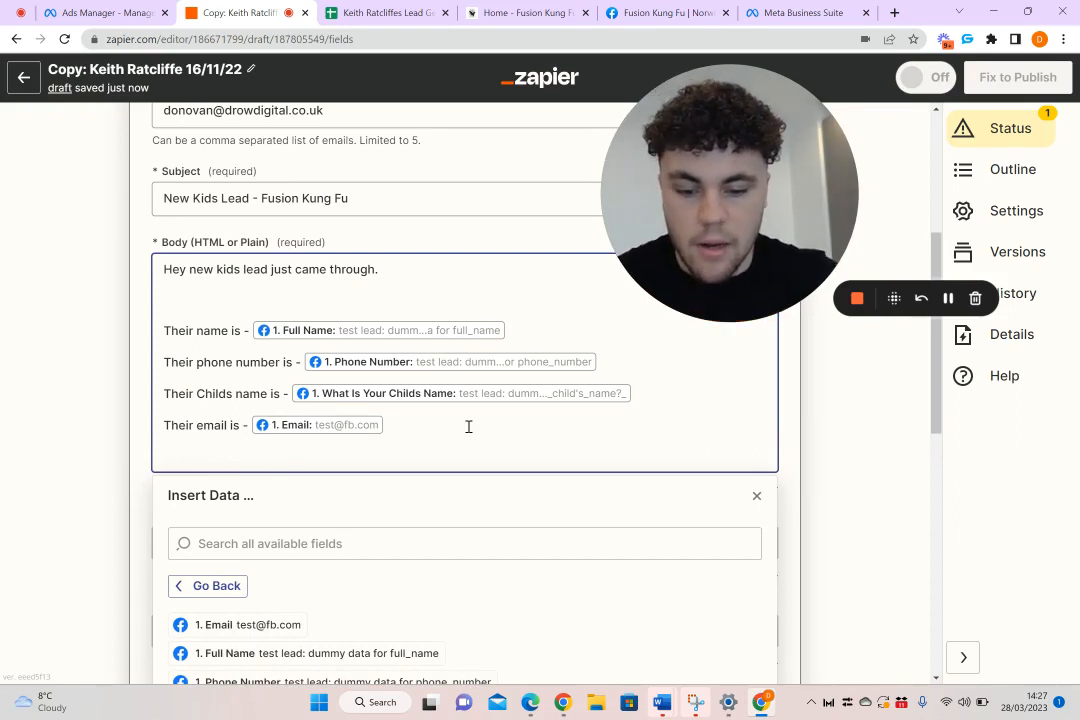
key("Return")
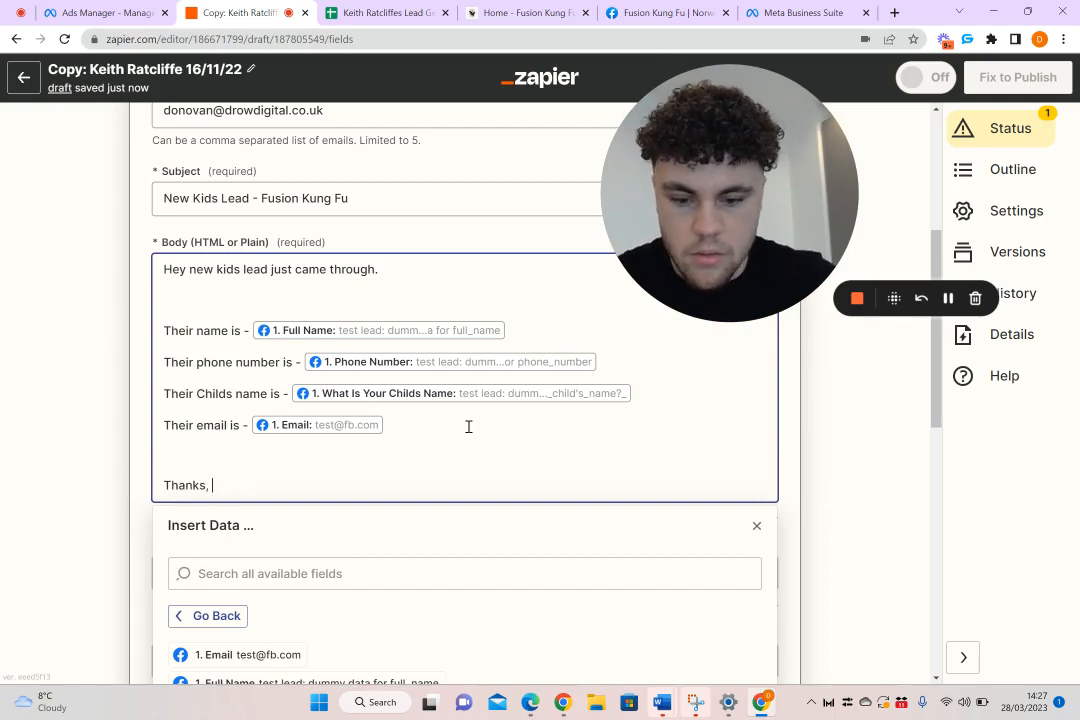
type("Thanks, Don")
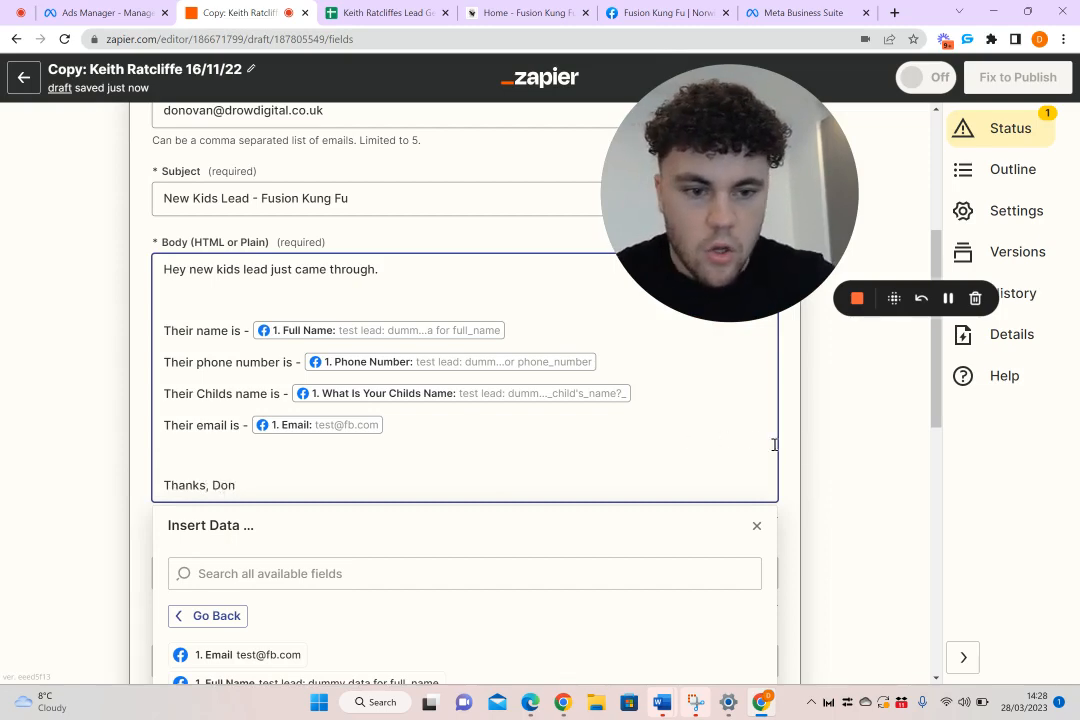
left_click(834, 441)
Enter the sender's first name as the From Name of the outbound email
scroll(265, 429, "down", 3)
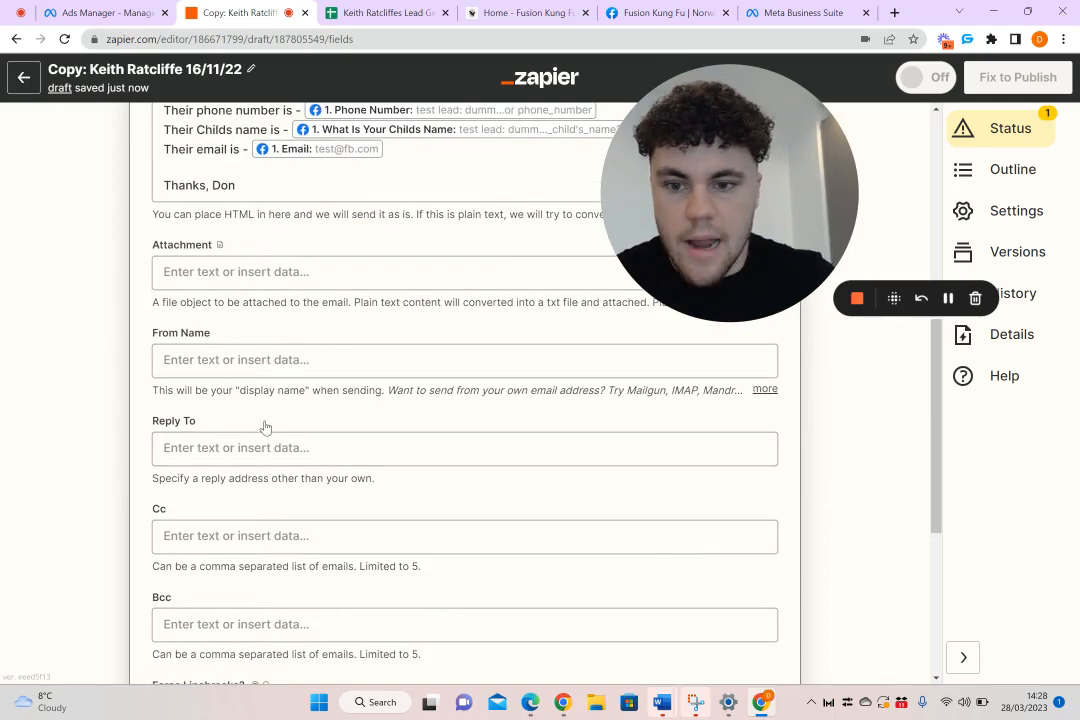
left_click(309, 357)
type("Don")
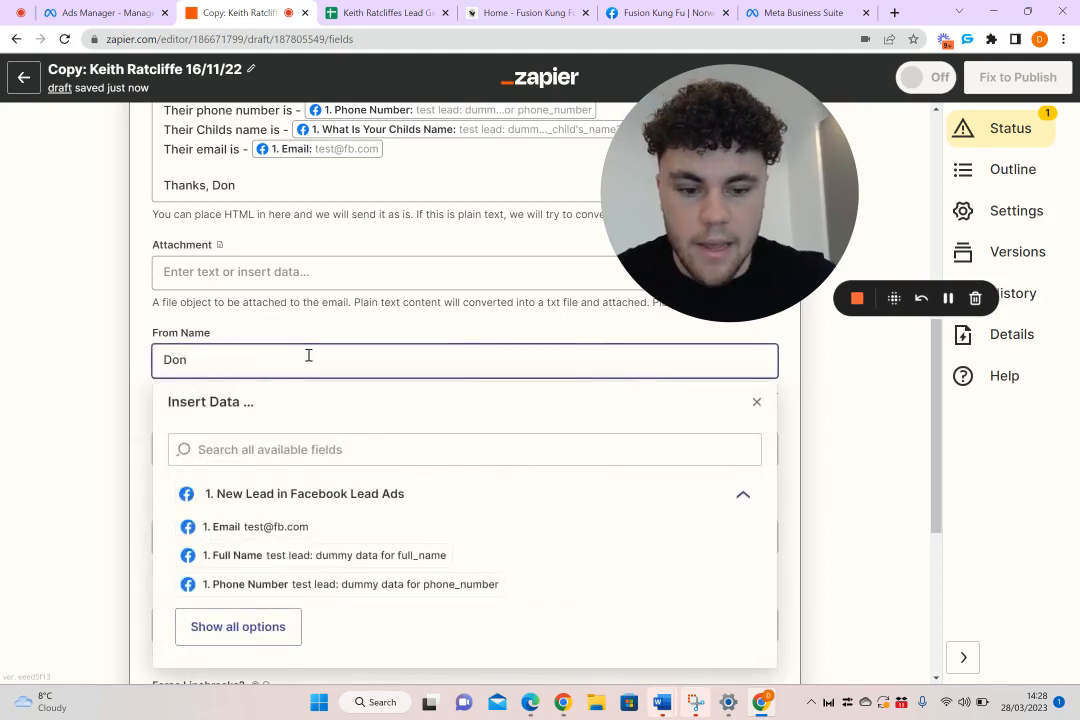
left_click(868, 414)
Continue with the remaining email fields left at their defaults, test the outbound email action and review the sent message
scroll(868, 414, "down", 2)
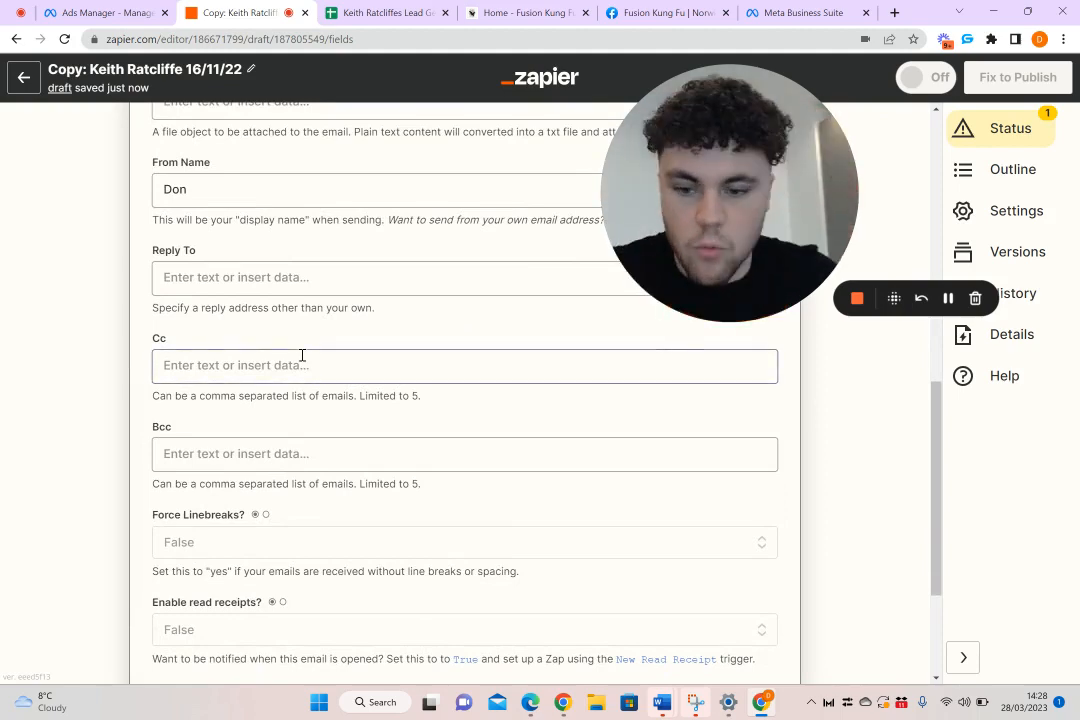
scroll(302, 355, "down", 2)
left_click(349, 501)
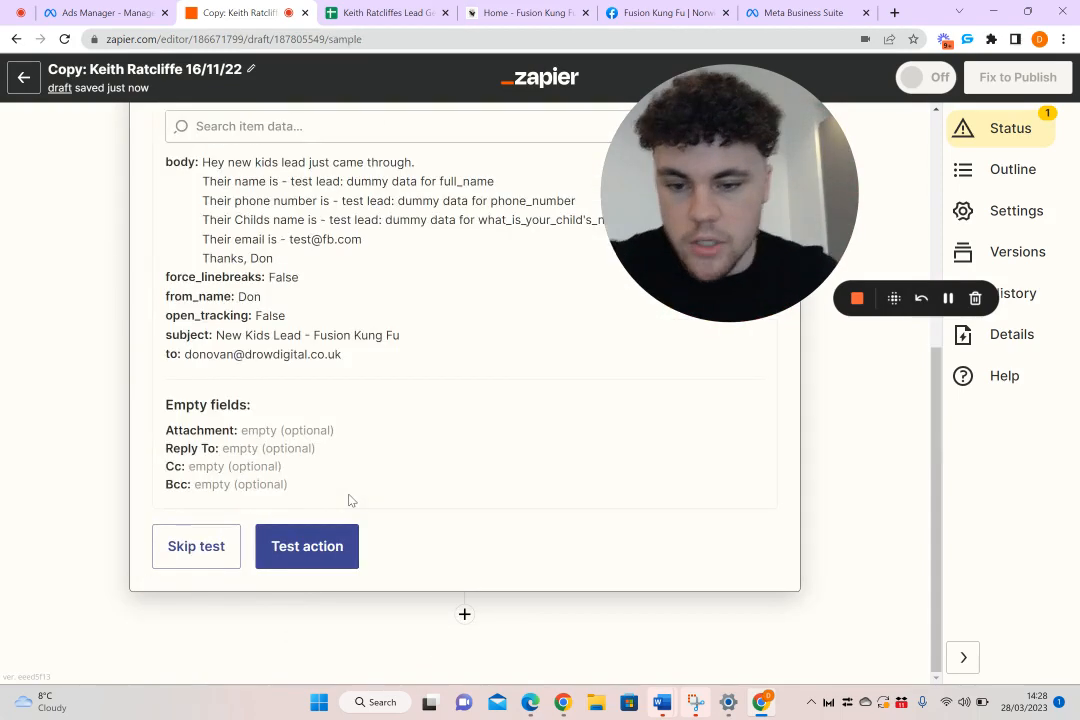
left_click(318, 545)
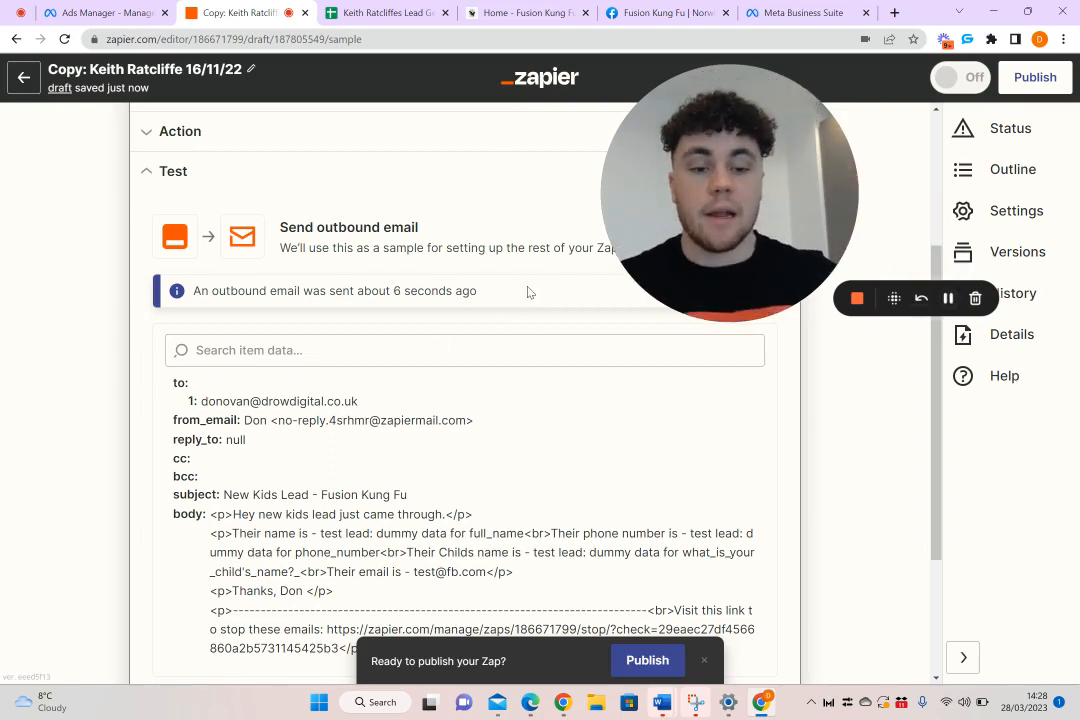
scroll(529, 292, "down", 3)
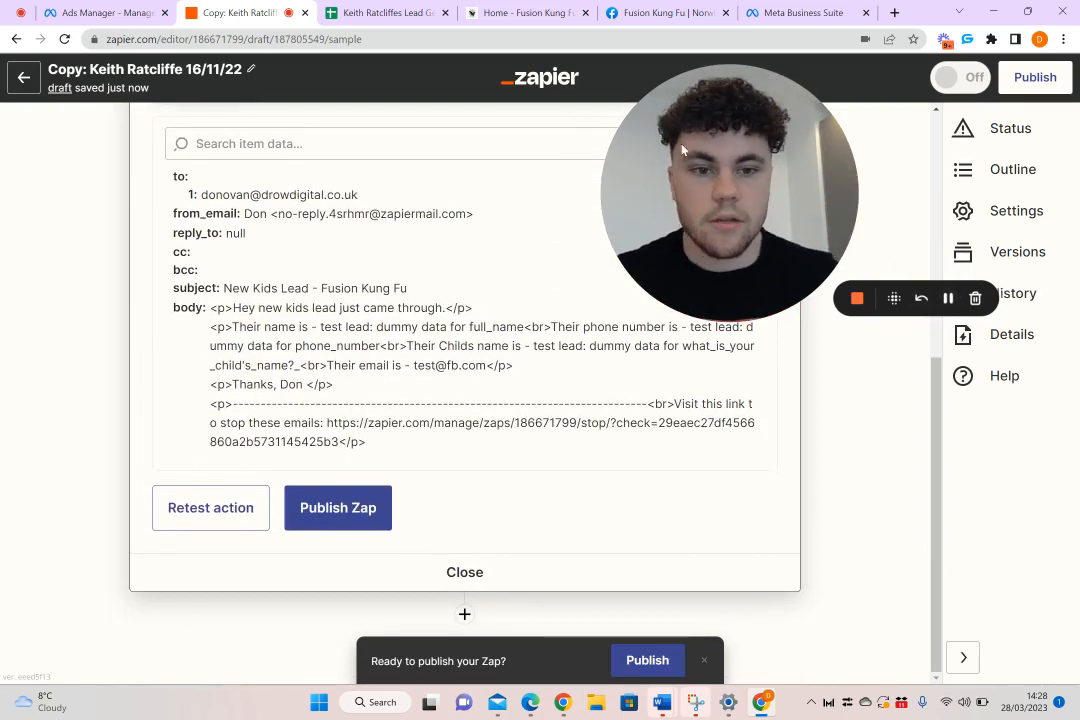
scroll(374, 304, "up", 4)
scroll(376, 304, "down", 3)
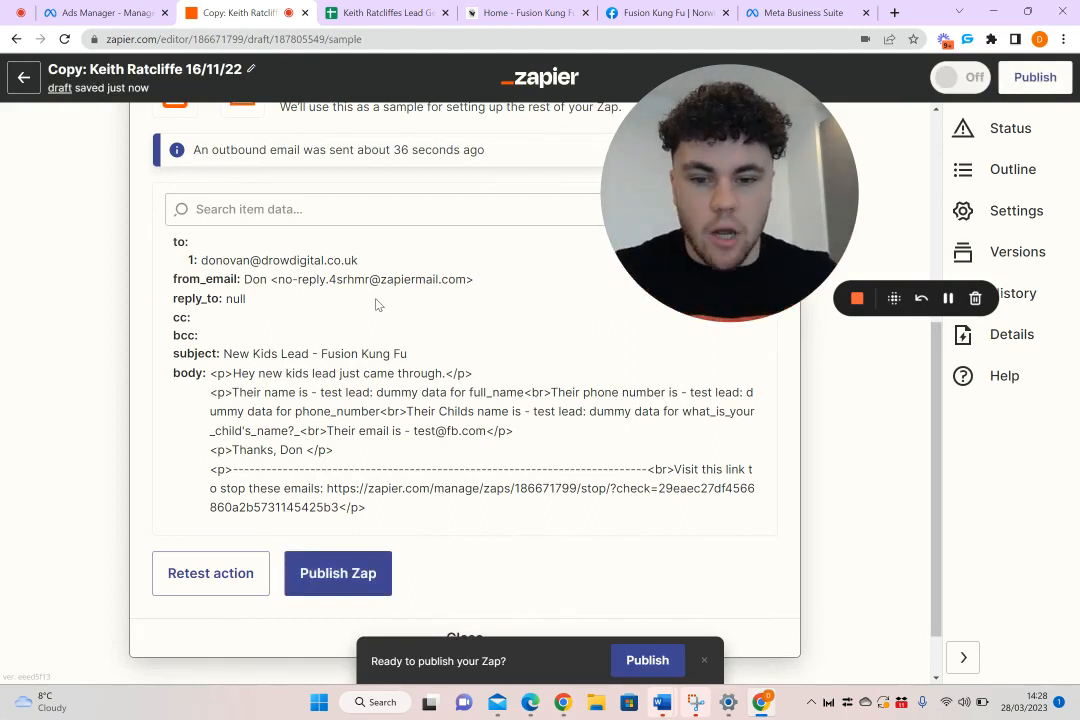
Add a third action to the Zap after the outbound email, using the Google Sheets app
scroll(528, 417, "down", 2)
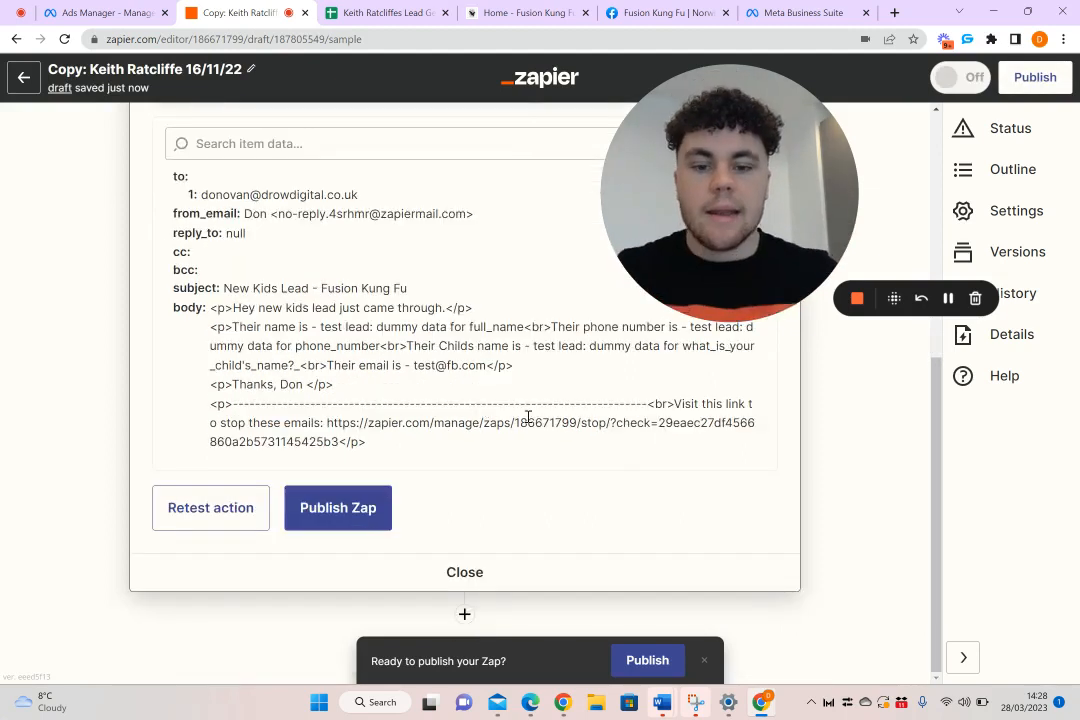
left_click(464, 617)
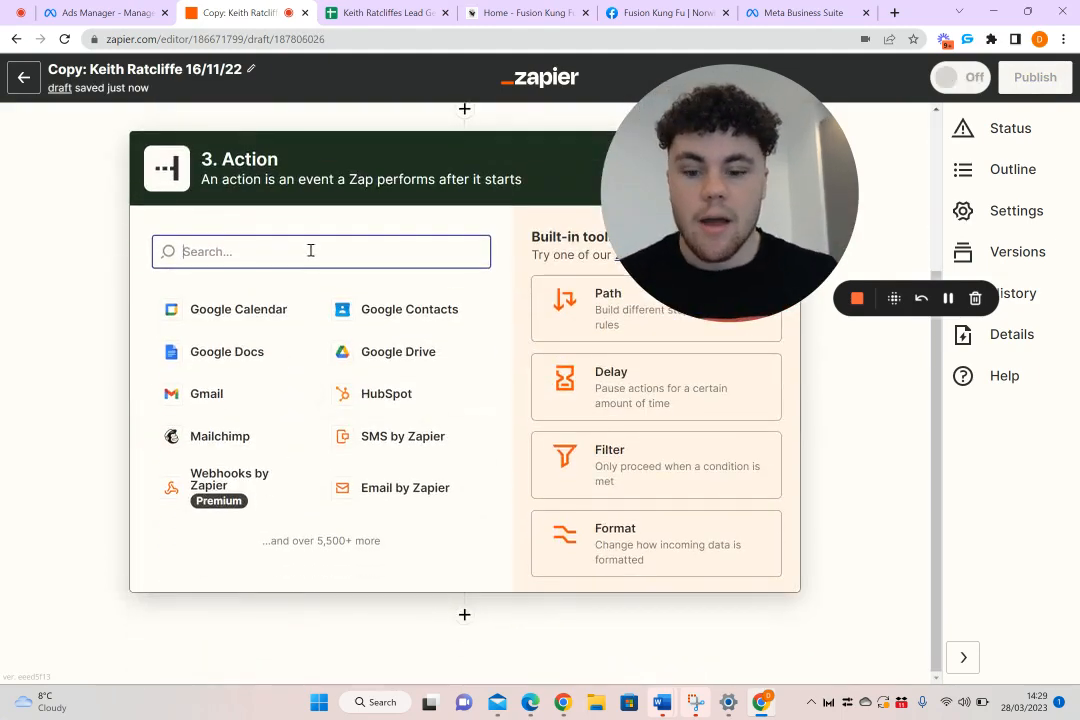
type("google seet")
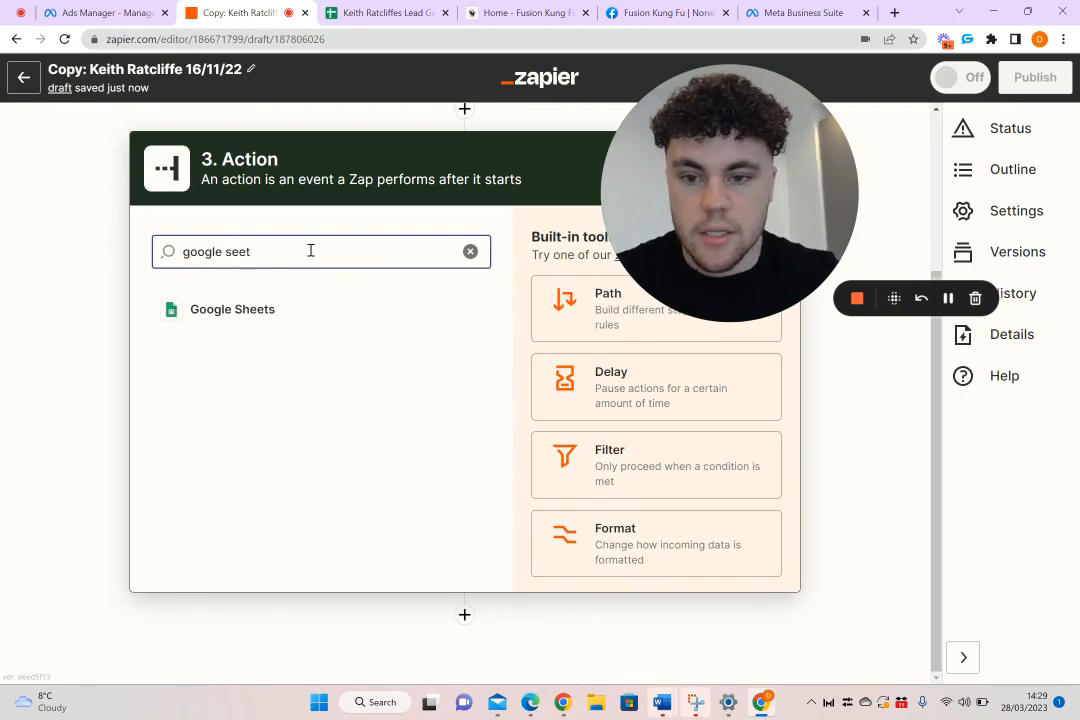
left_click(262, 309)
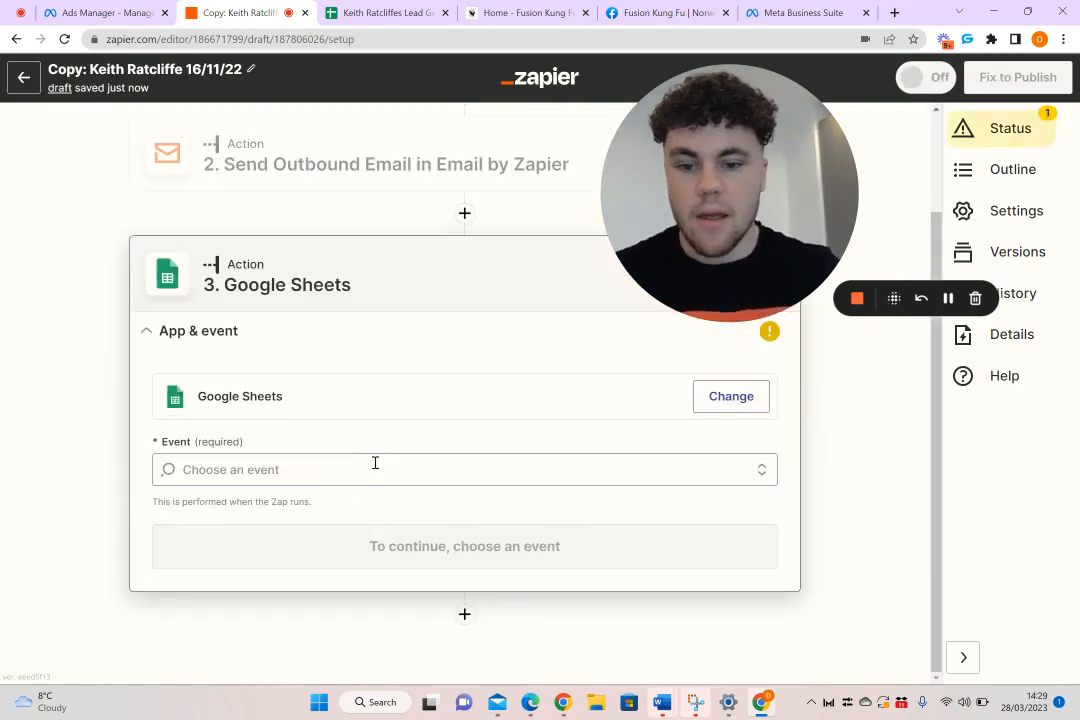
Set the Google Sheets action's event to Create Spreadsheet Row
left_click(374, 466)
scroll(377, 470, "down", 2)
scroll(377, 470, "up", 1)
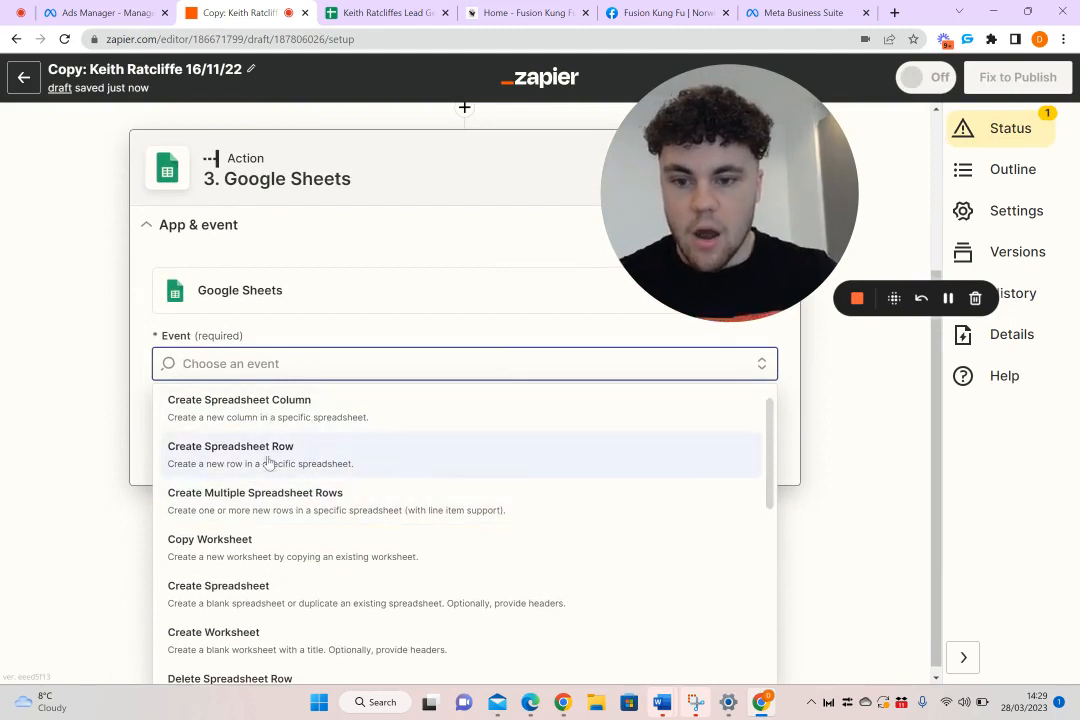
left_click(289, 457)
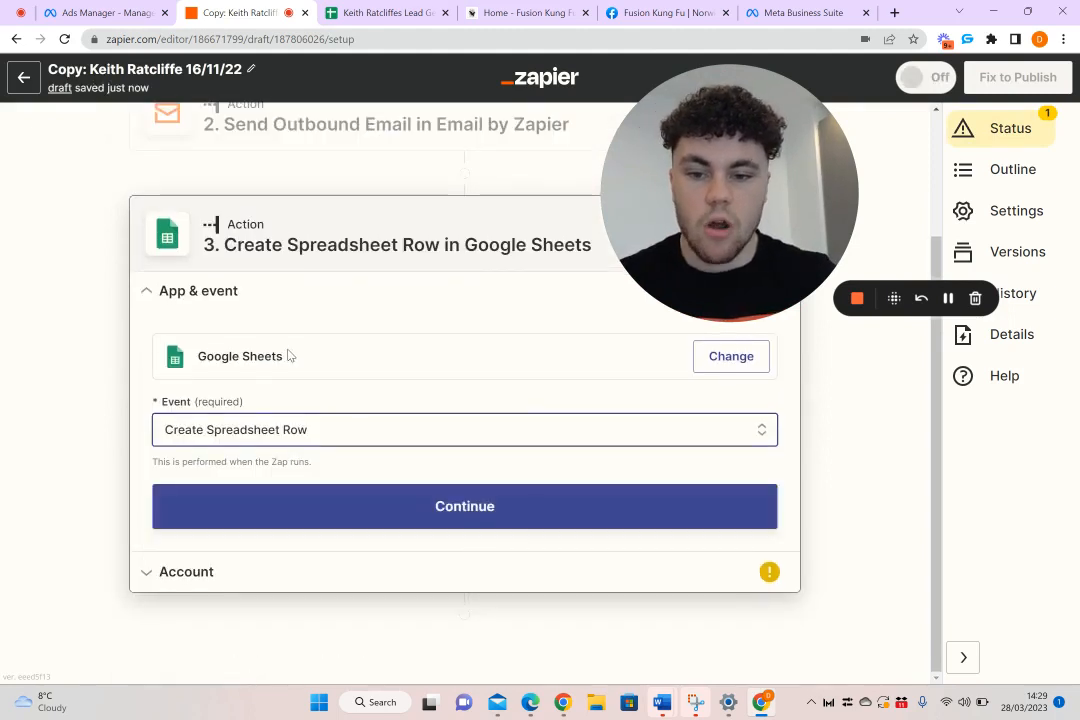
Confirm the event and proceed with the connected Google Sheets account for the spreadsheet row action
left_click(492, 506)
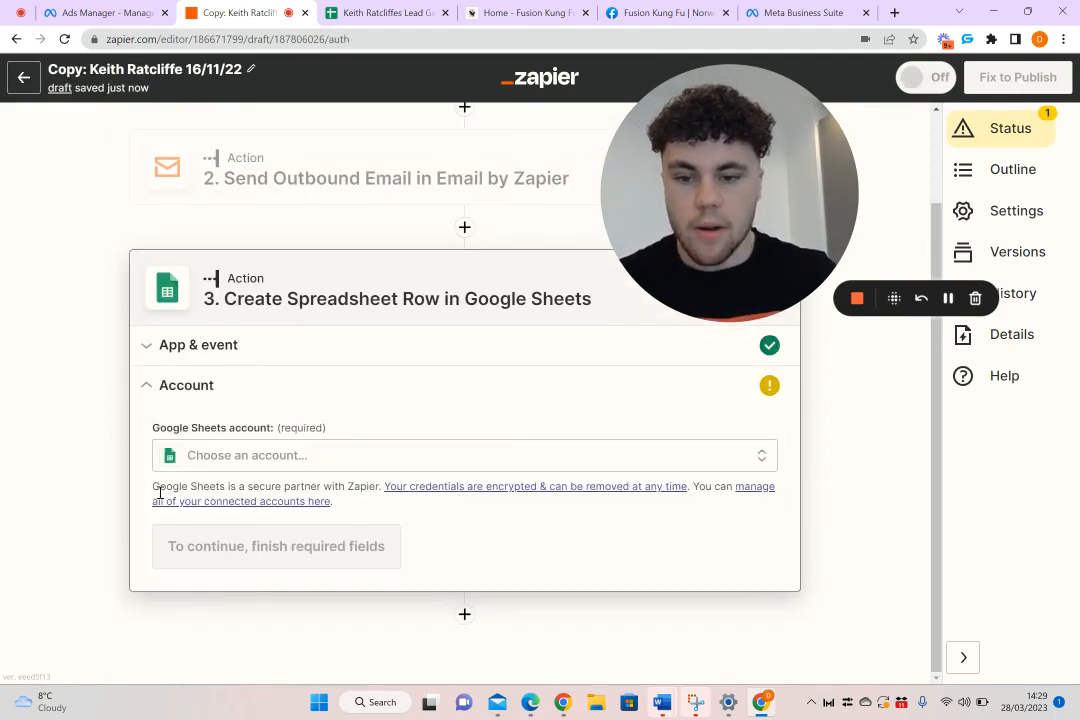
left_click(950, 298)
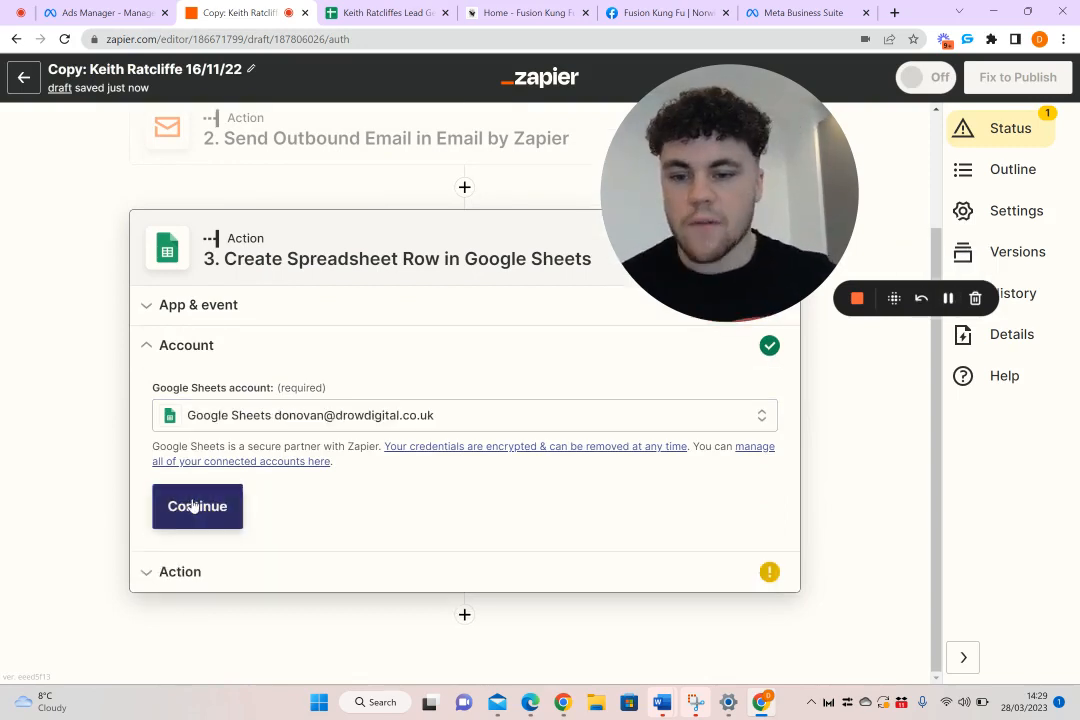
left_click(196, 507)
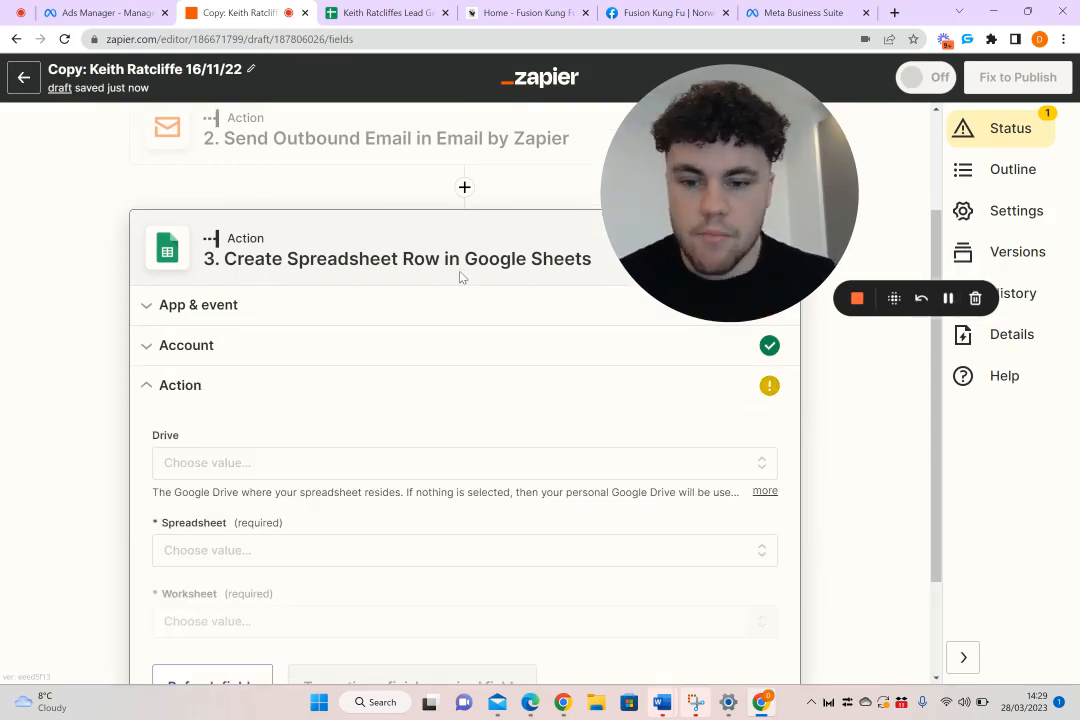
Choose the client's Lead Gen spreadsheet and its worksheet Sheet 1 as the destination for new rows
scroll(452, 287, "down", 1)
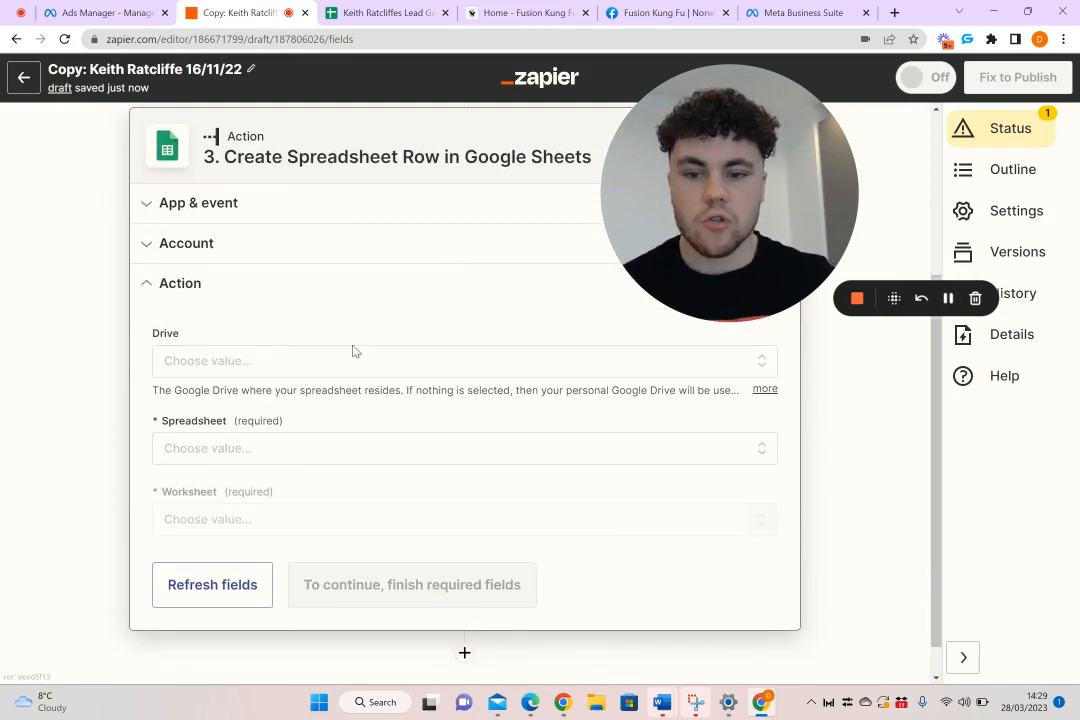
left_click(950, 306)
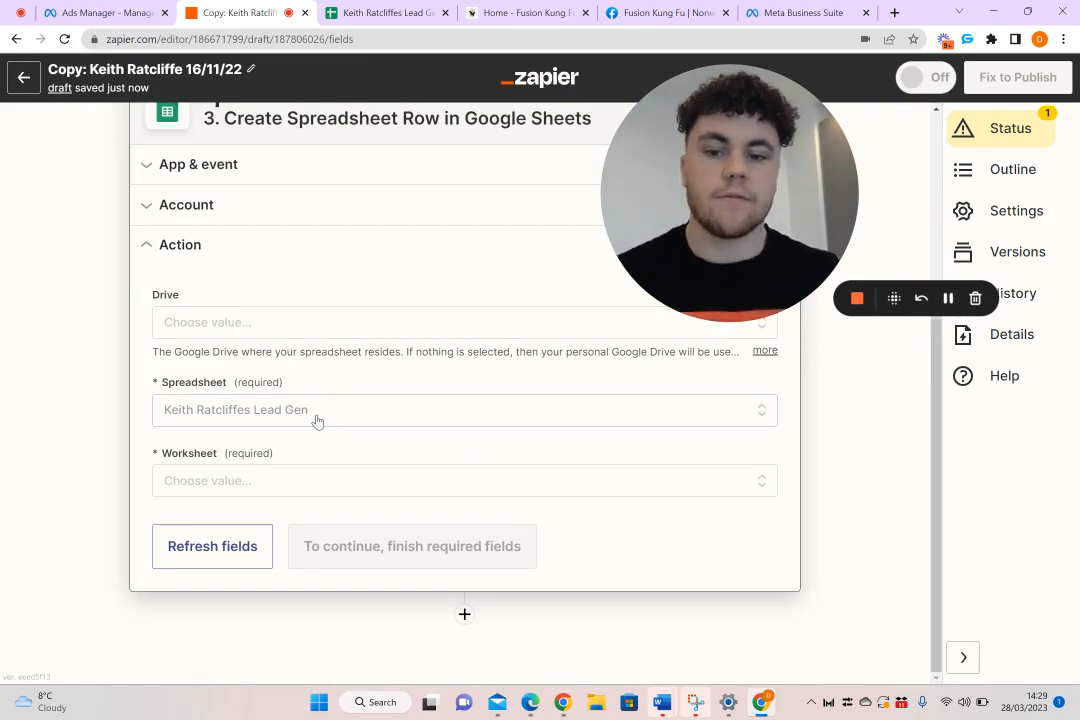
left_click(311, 486)
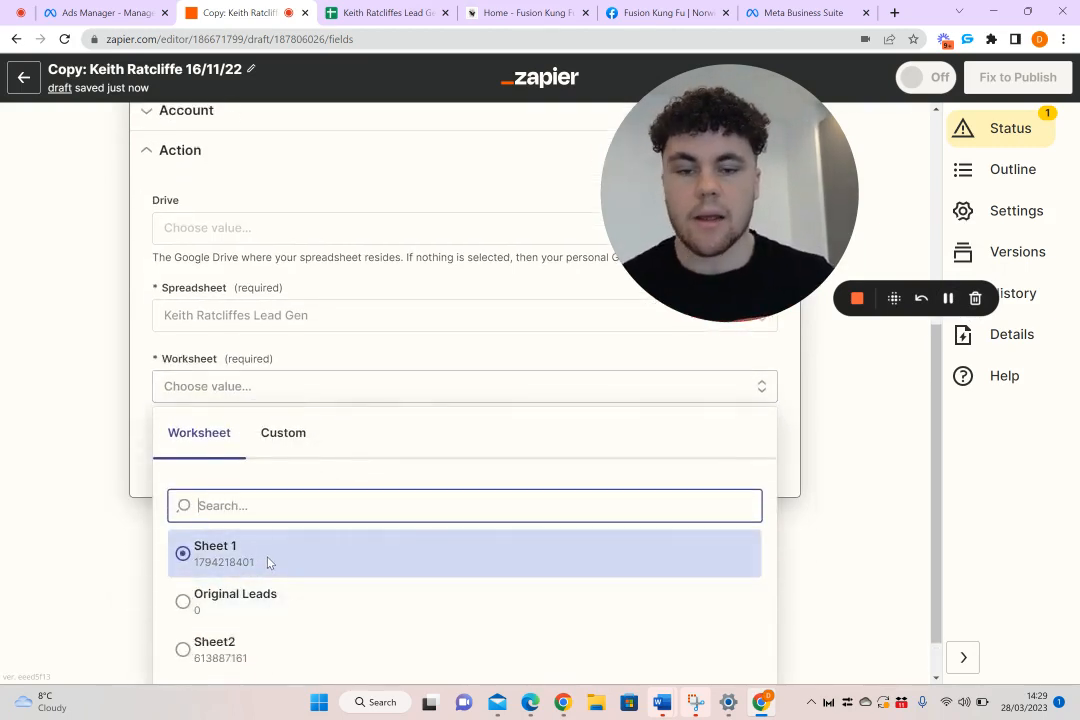
left_click(268, 563)
Map the LEAD NAME column to the Facebook lead's Full Name followed by the text "(Kids Lead)"
left_click(370, 10)
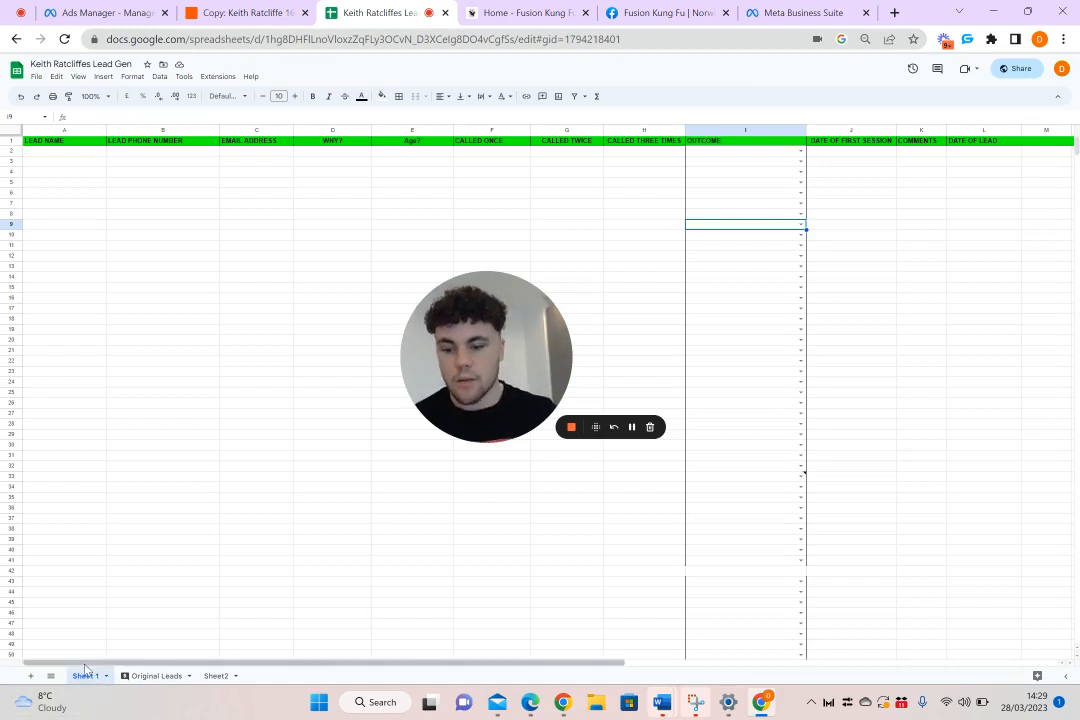
left_click(238, 12)
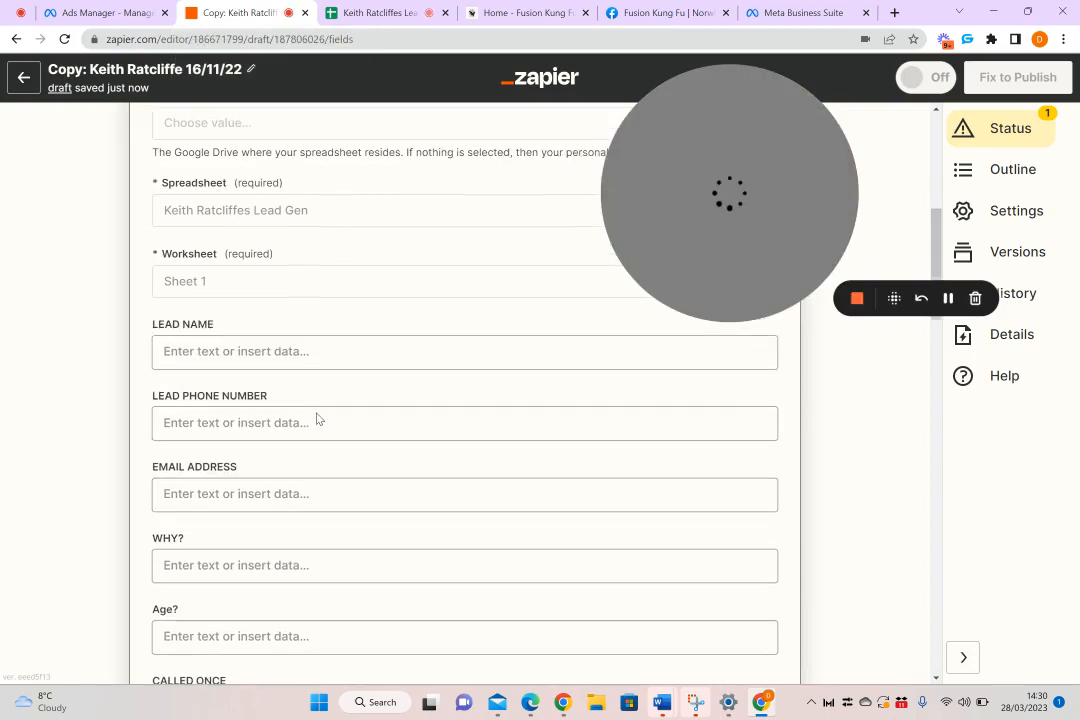
scroll(306, 363, "down", 1)
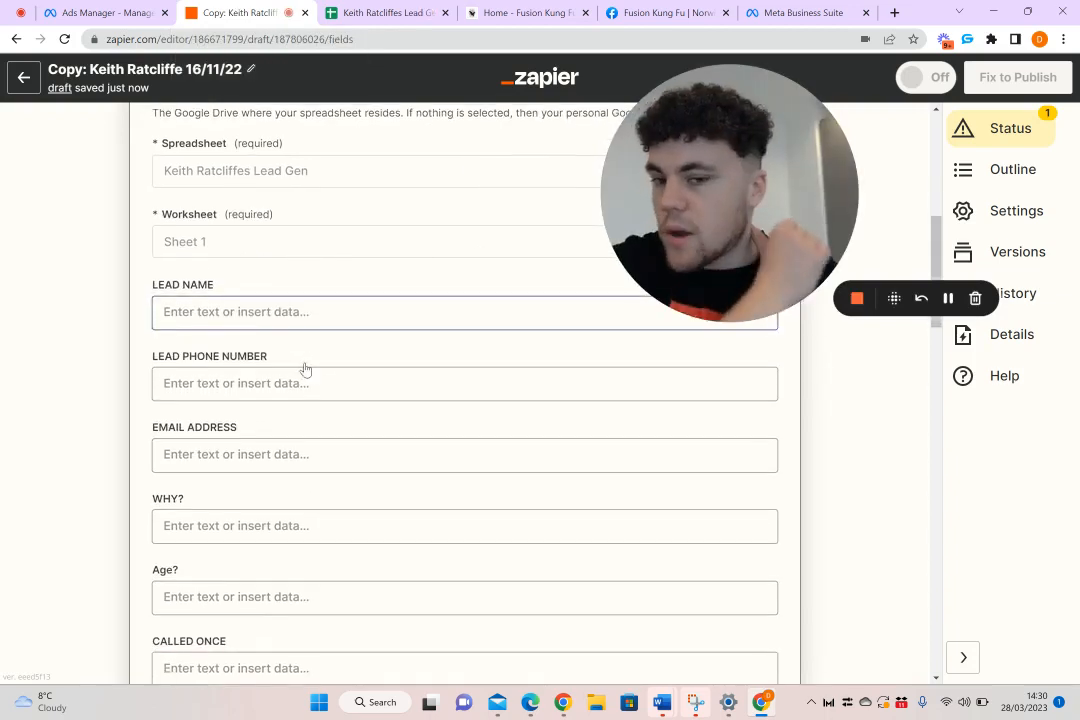
left_click(335, 315)
left_click(388, 452)
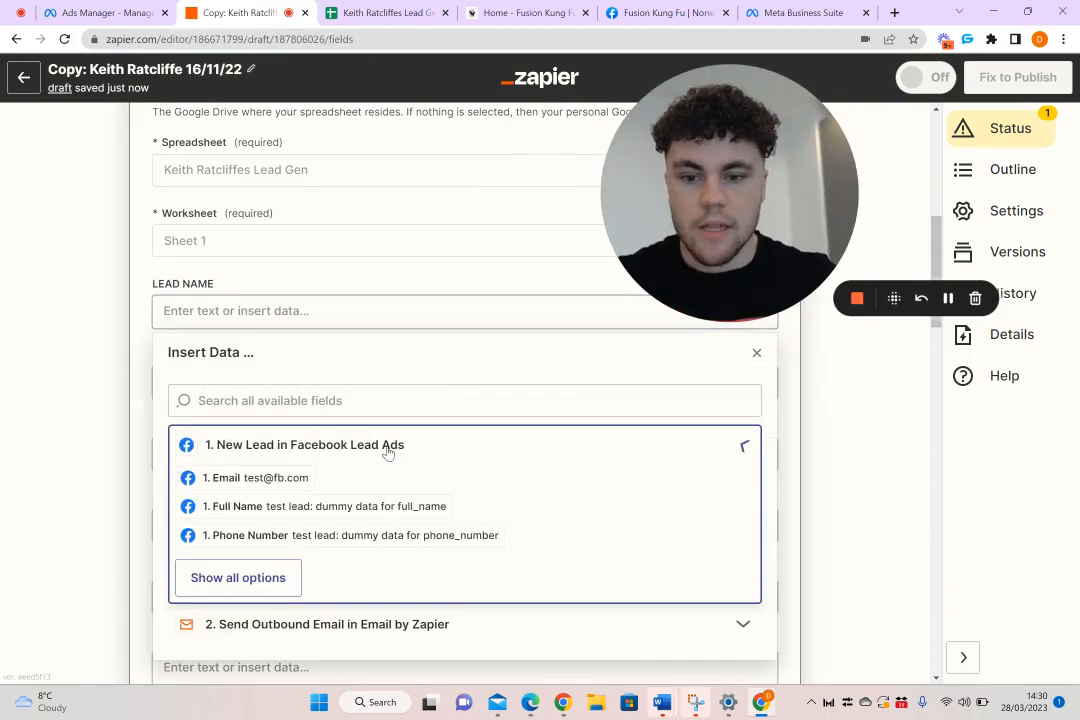
left_click(232, 506)
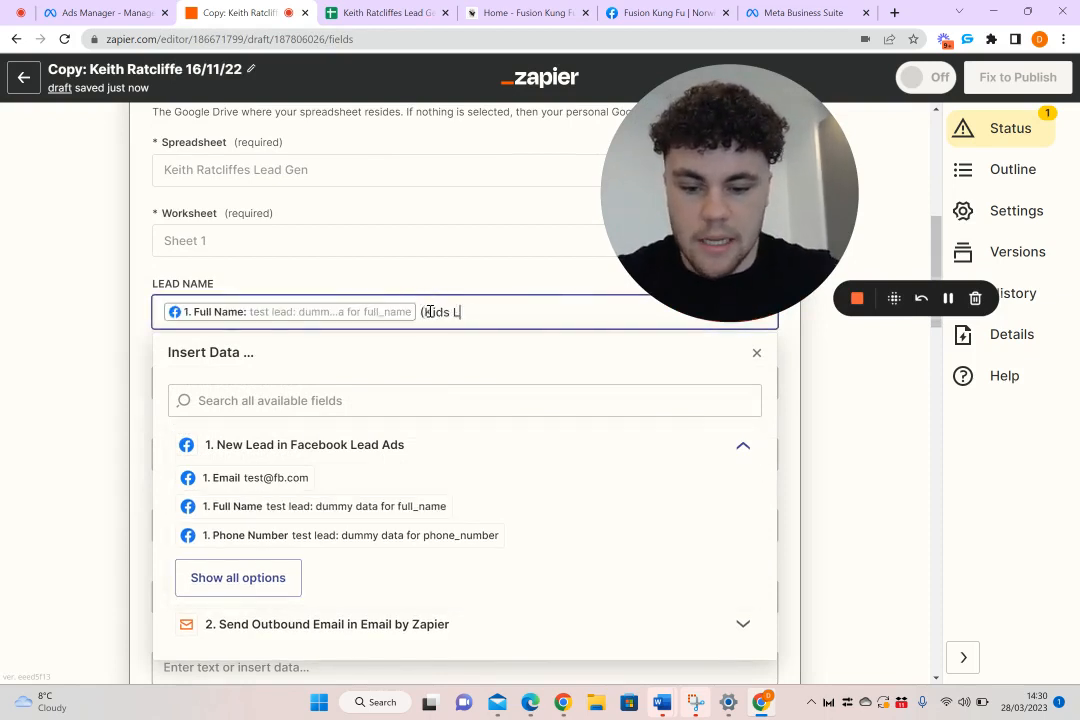
type("(Kids Lead")
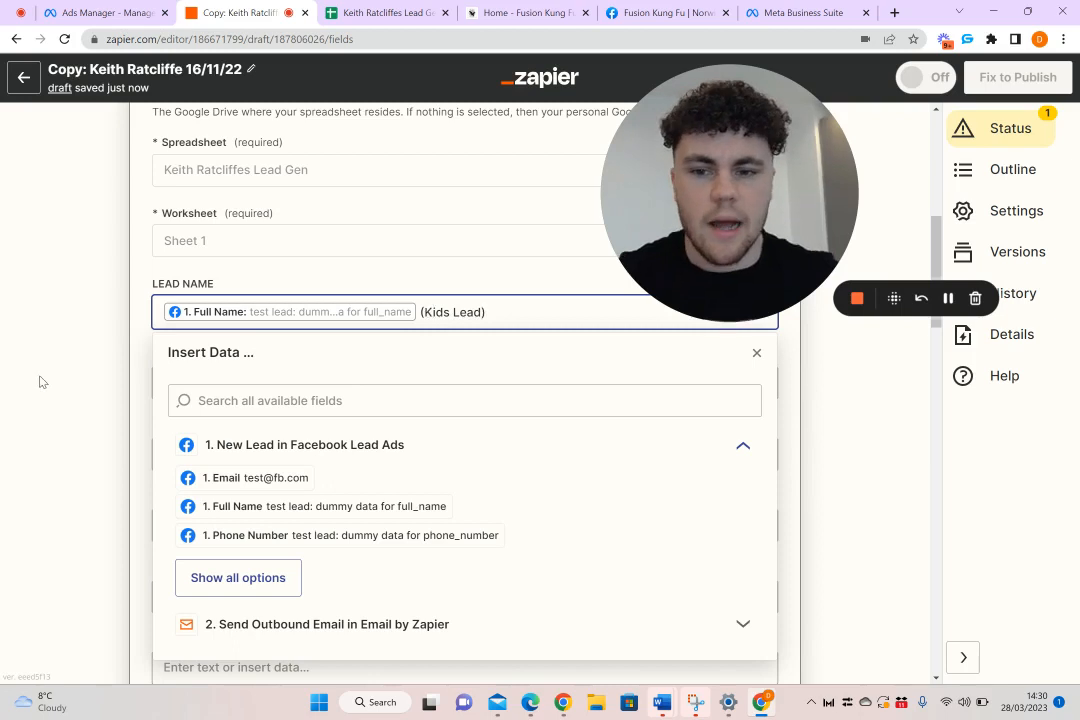
left_click(49, 380)
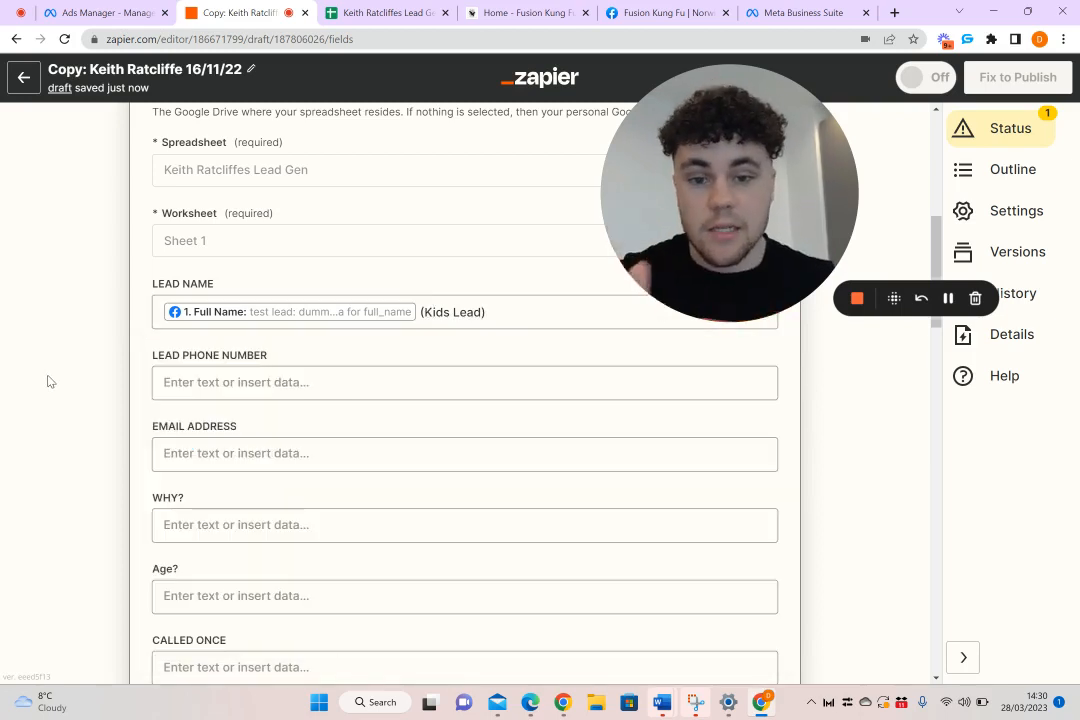
Map the LEAD PHONE NUMBER column to the Facebook lead's Phone Number and the EMAIL ADDRESS column to its Email
left_click(275, 380)
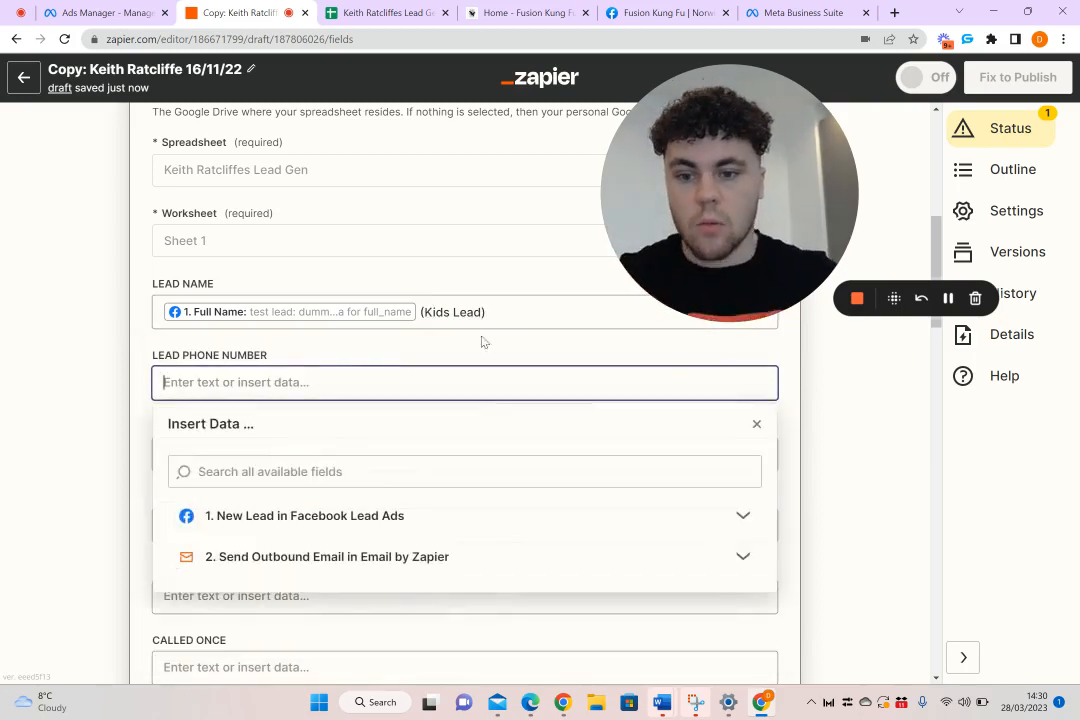
left_click(349, 531)
left_click(300, 450)
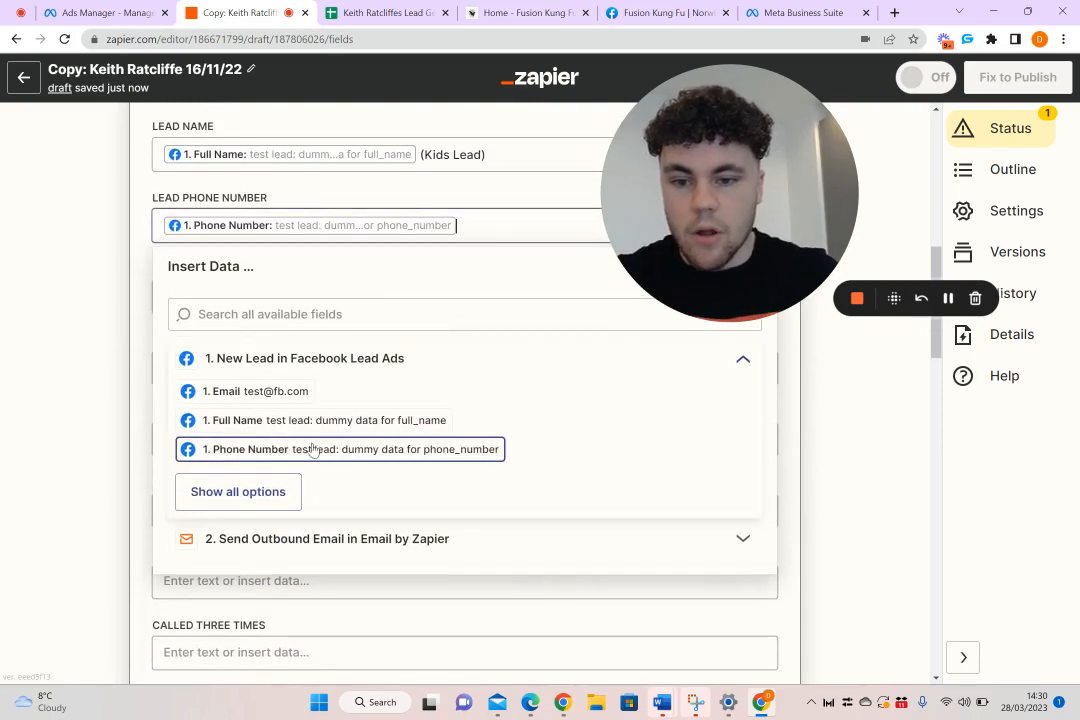
left_click(53, 412)
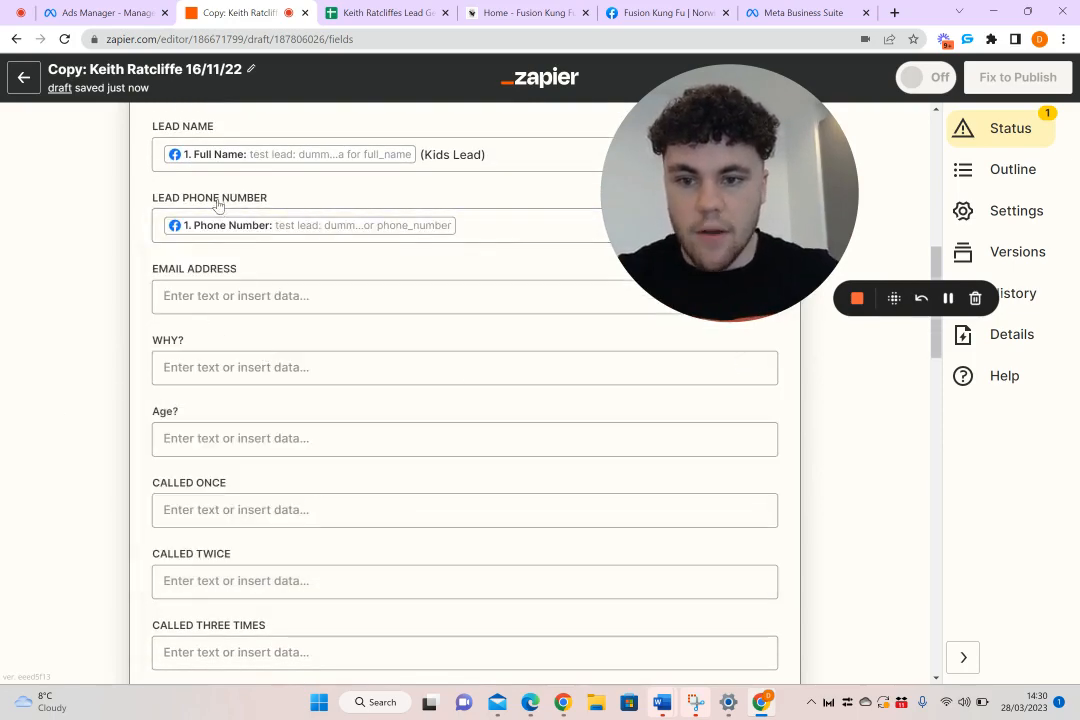
left_click(265, 298)
left_click(350, 432)
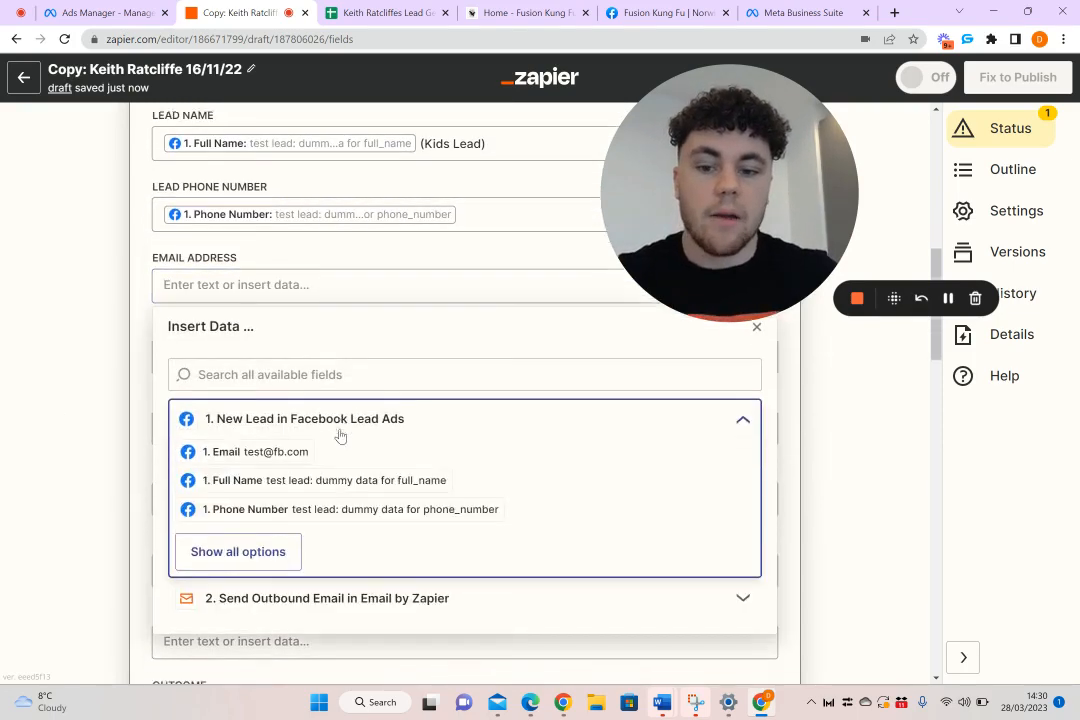
left_click(241, 382)
left_click(73, 343)
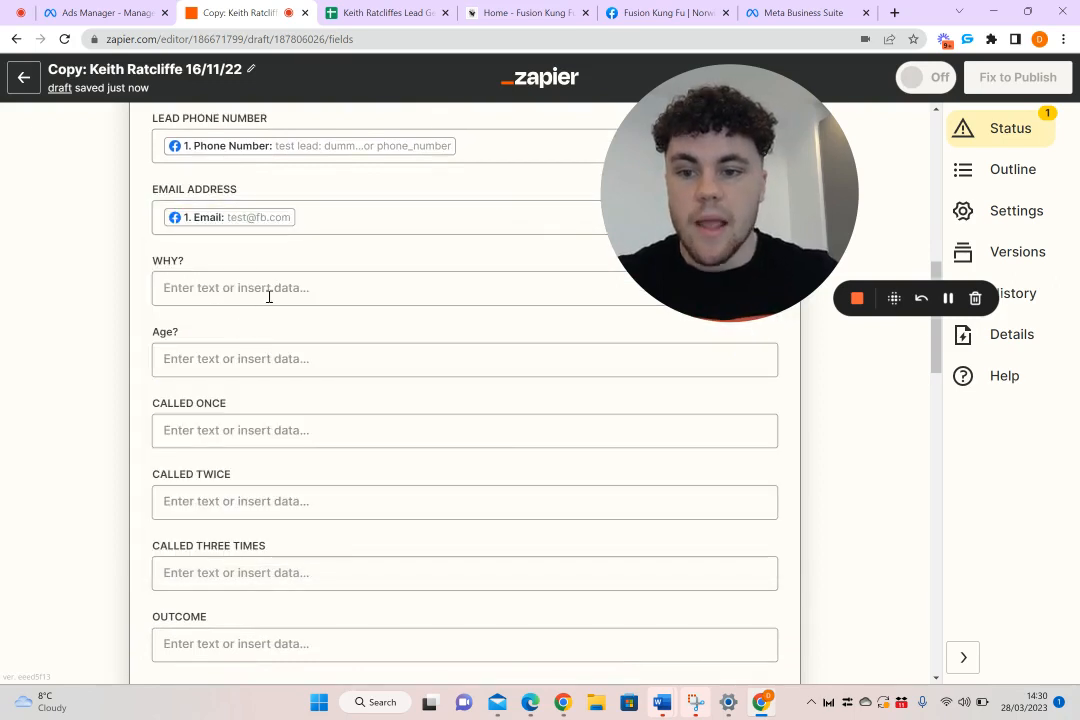
Map the WHY? column to the Facebook lead's What Is Your Childs Name answer from the full list of lead fields
left_click(230, 289)
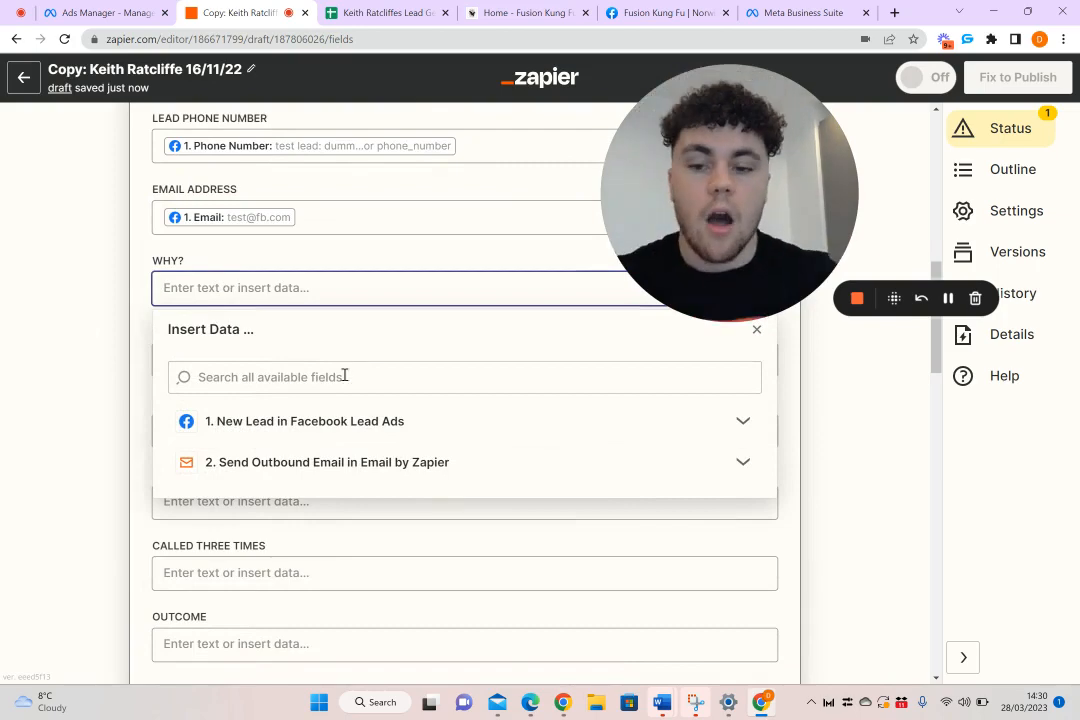
left_click(305, 428)
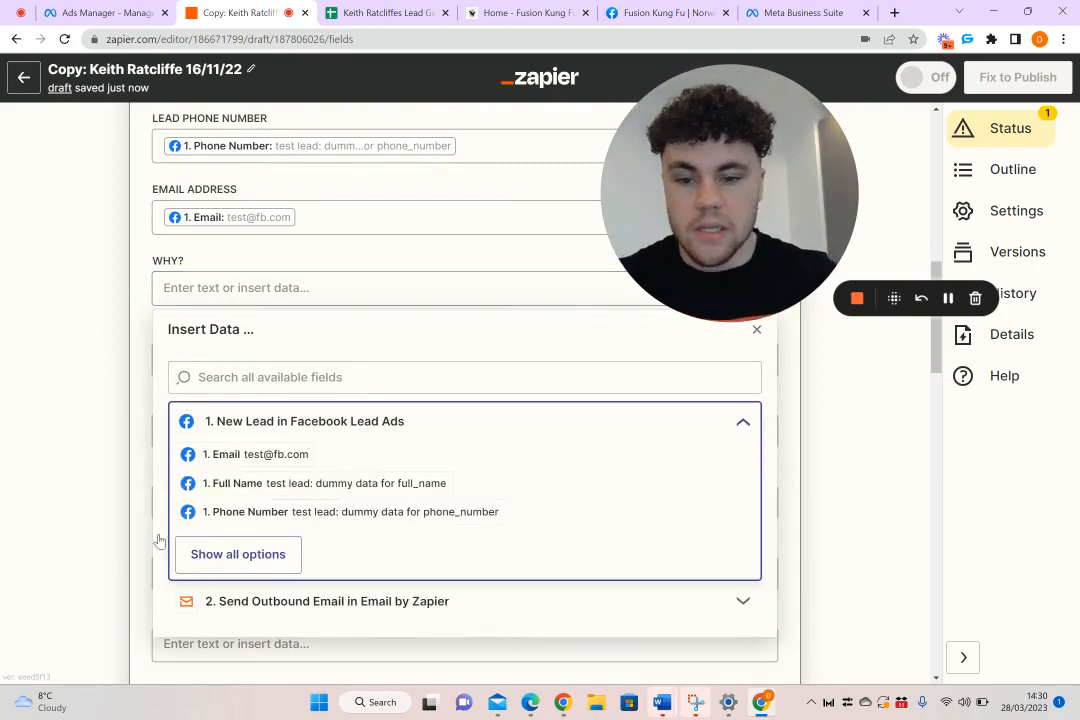
left_click(236, 556)
scroll(235, 559, "down", 4)
scroll(250, 570, "down", 3)
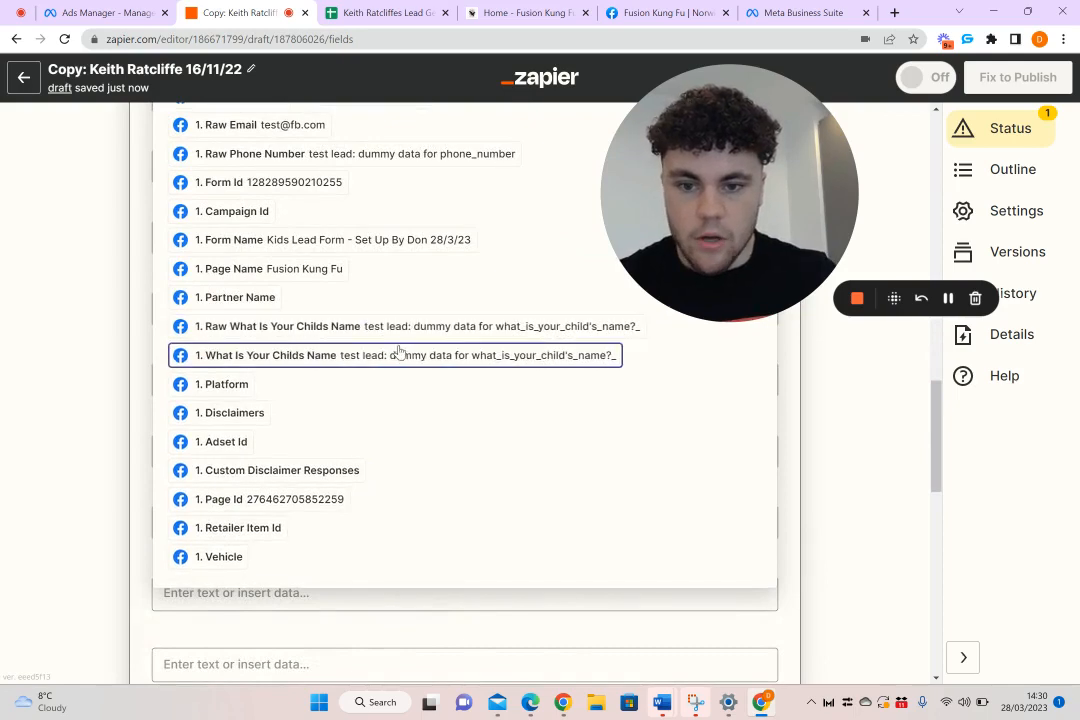
left_click(400, 354)
left_click(96, 328)
Switch to the Lead Gen spreadsheet, rename the WHY? column header as "Name?" and clear the Age? header
left_click(385, 12)
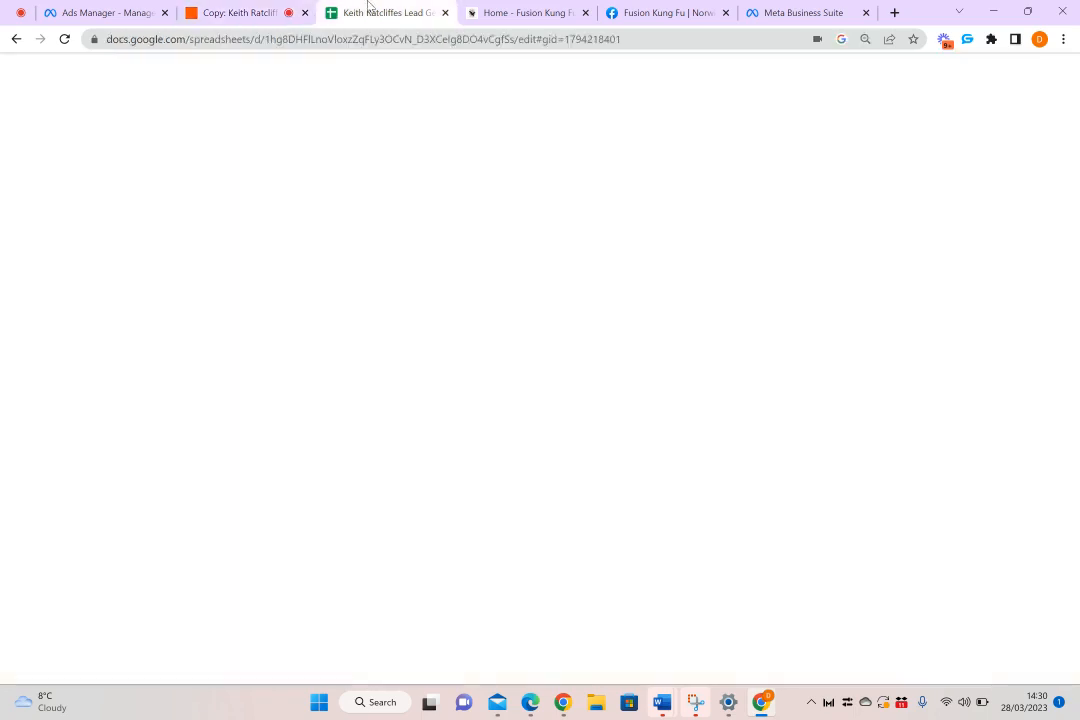
left_click(335, 143)
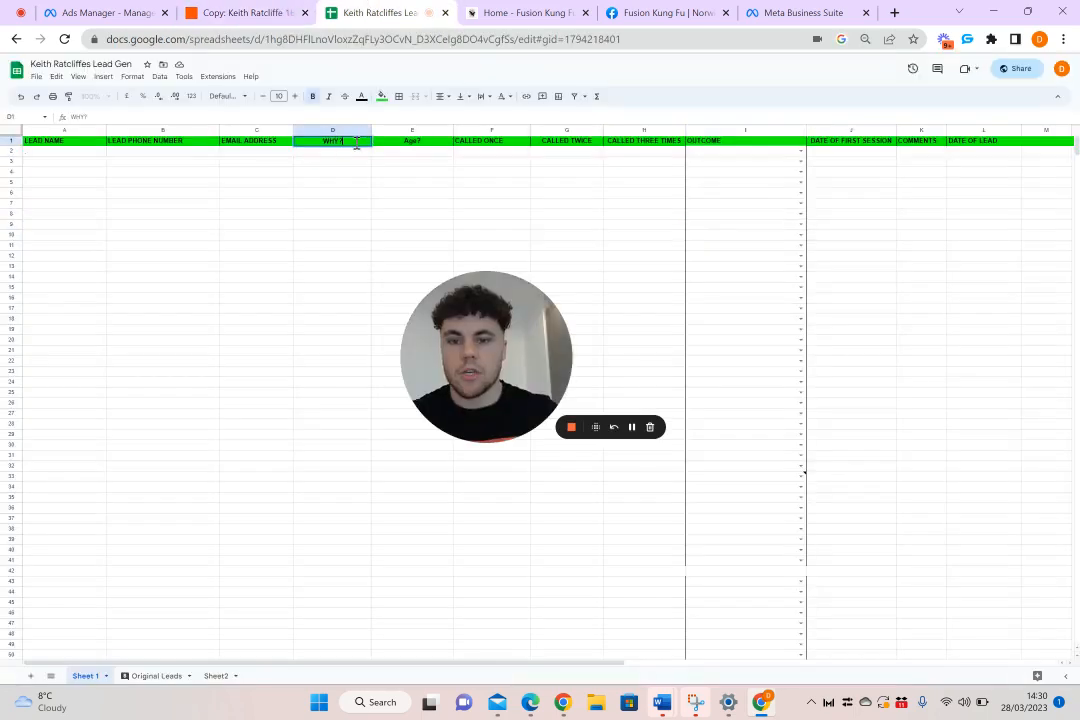
type("WHat is")
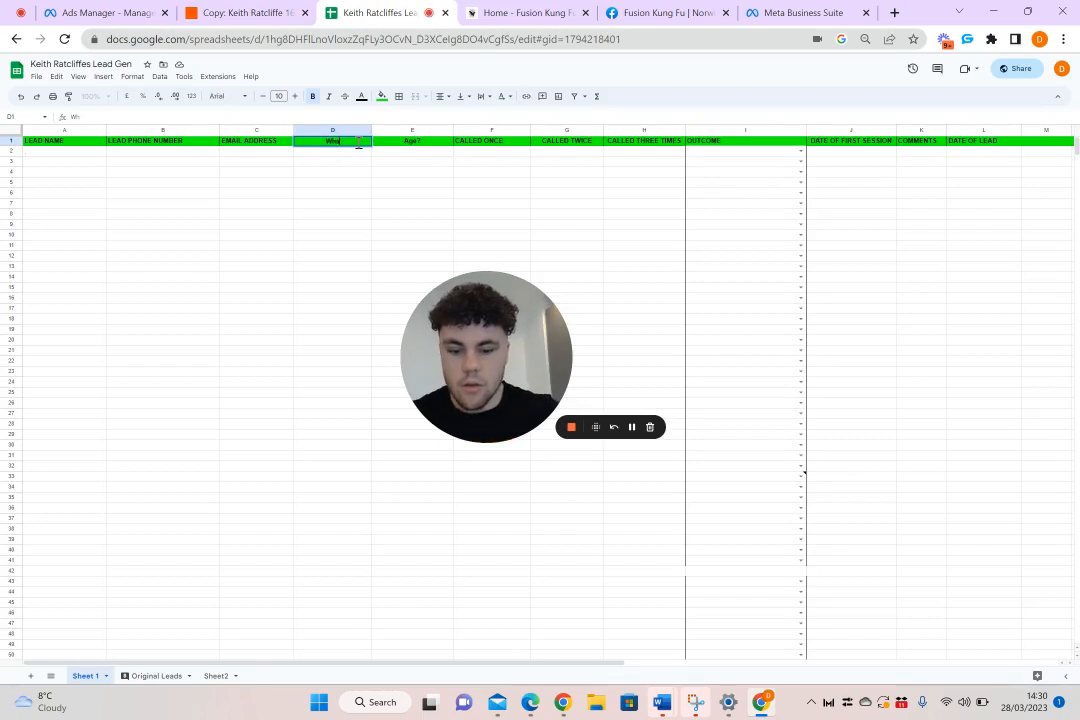
key("BackSpace")
key("BackSpace")
key("BackSpace")
key("BackSpace")
key("BackSpace")
key("BackSpace")
key("BackSpace")
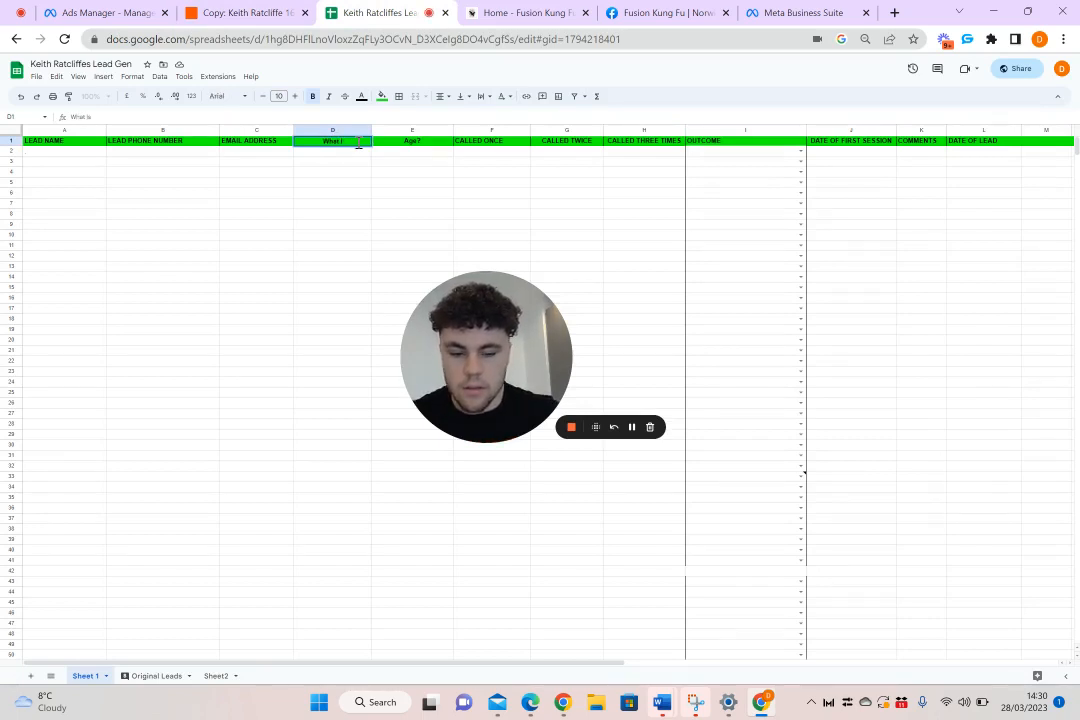
type("Nam?")
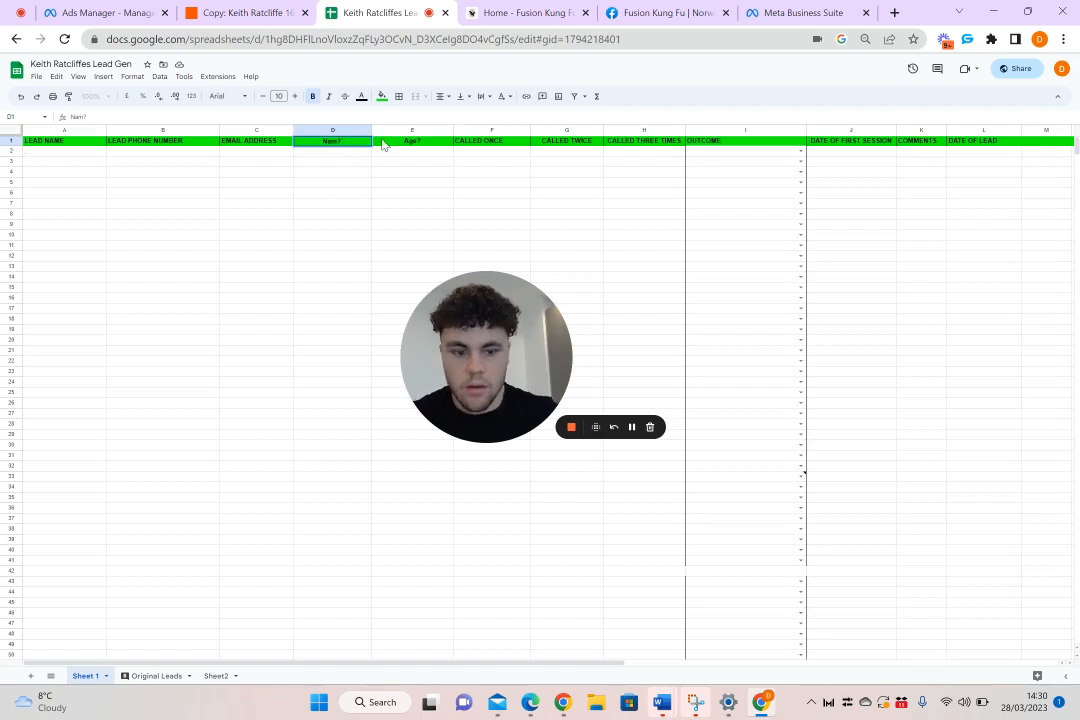
key("BackSpace")
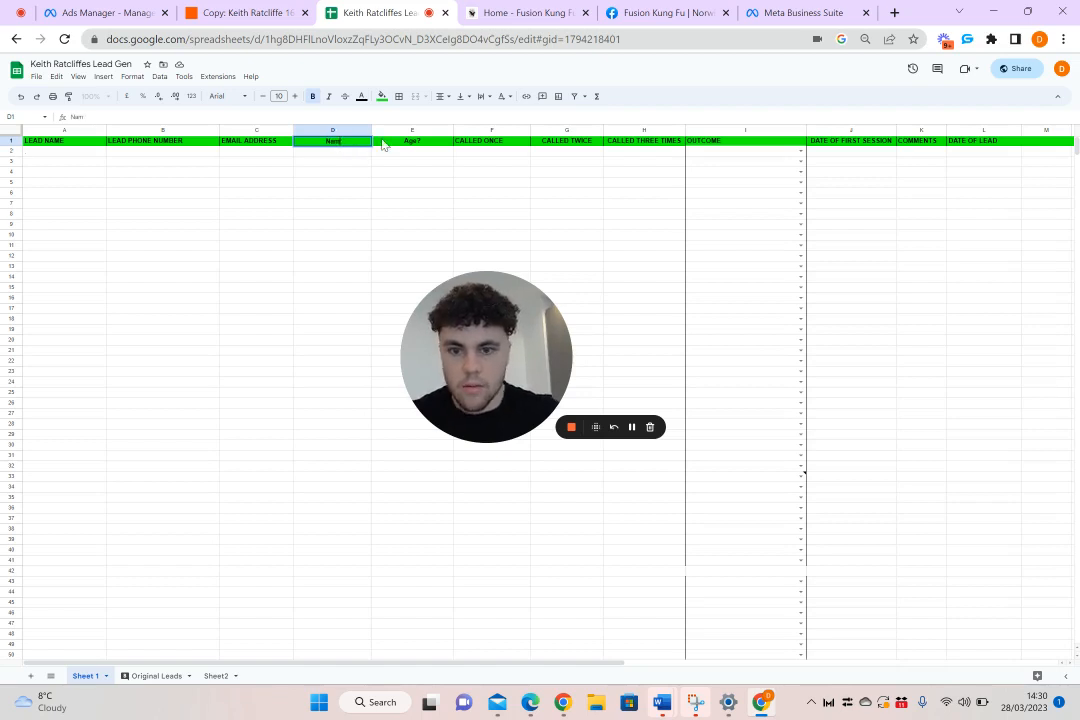
type("e?")
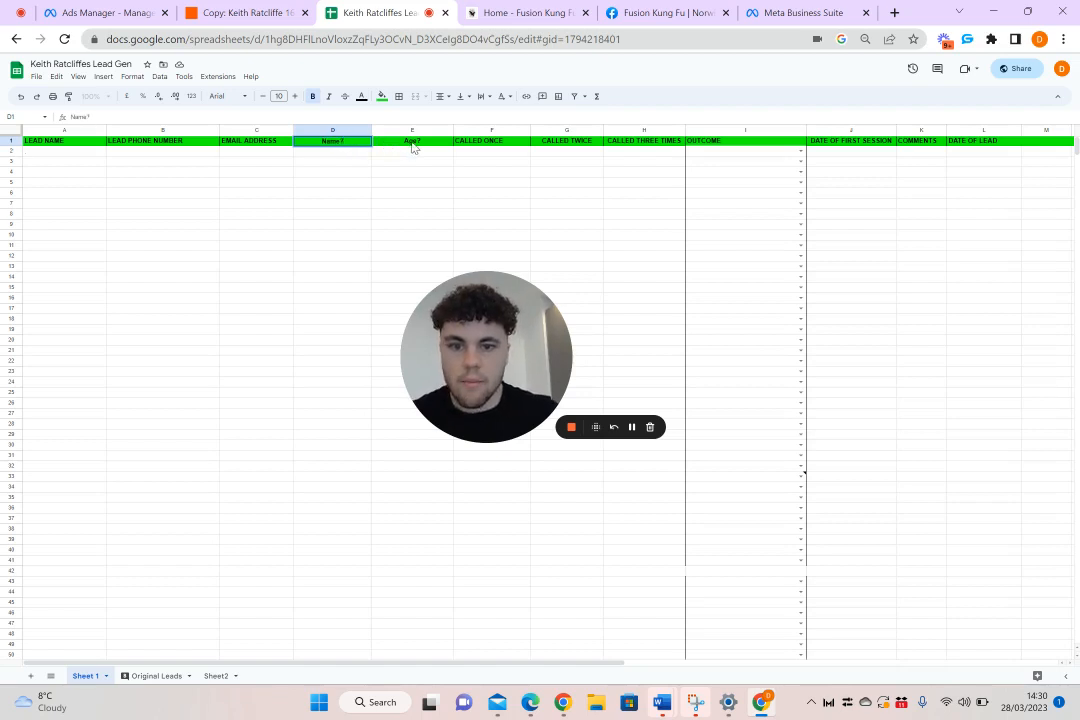
left_click(412, 145)
key("Delete")
Return to Zapier, leave the remaining columns unmapped, and continue to run a test of the Create Spreadsheet Row action
left_click(235, 12)
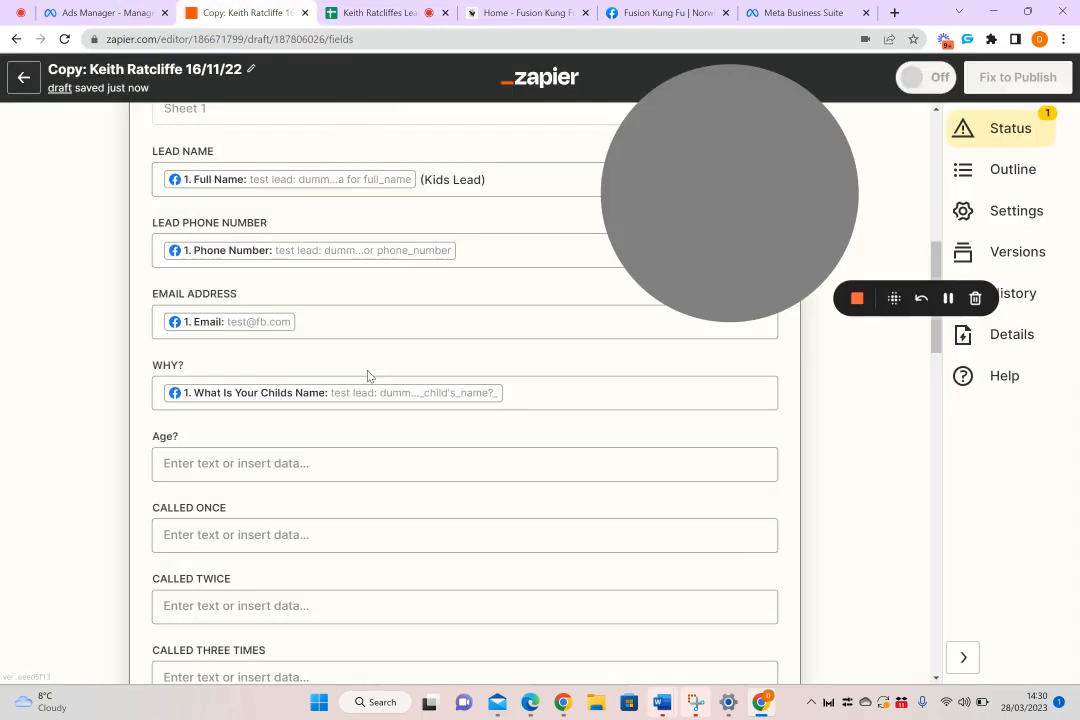
scroll(340, 467, "down", 2)
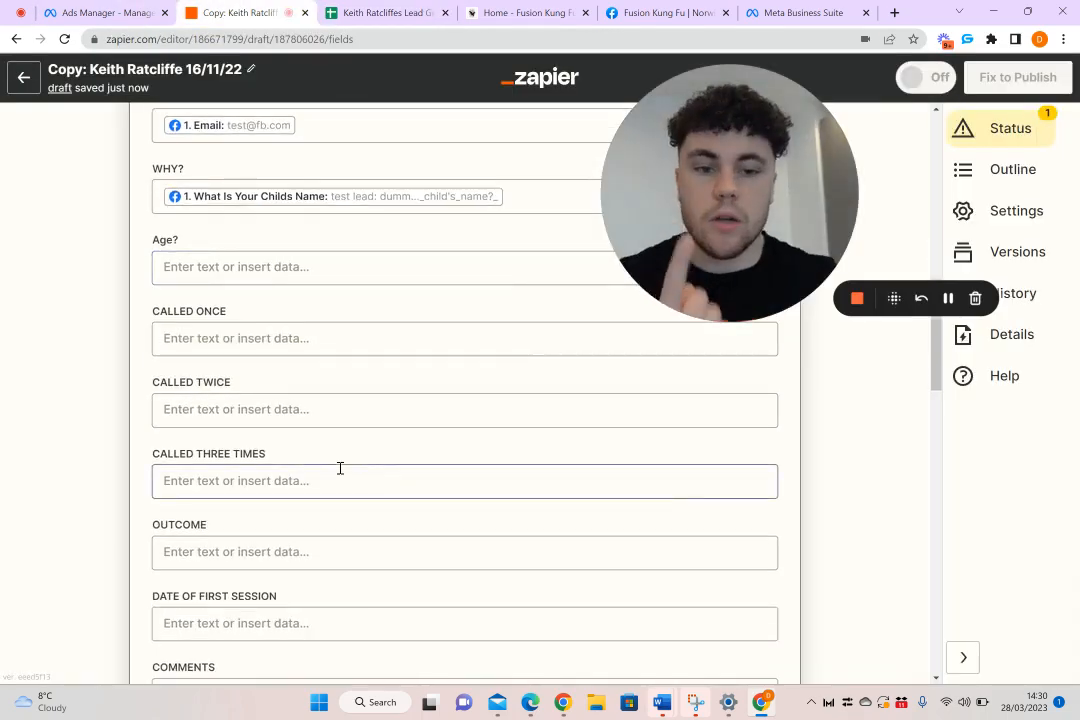
scroll(222, 403, "down", 5)
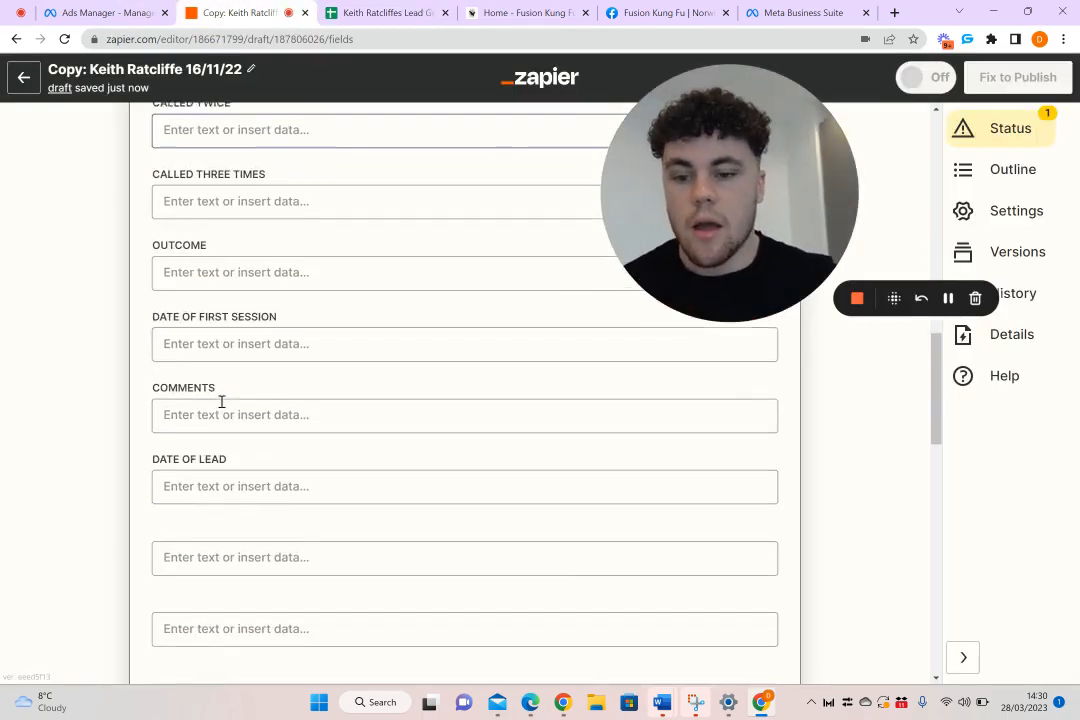
scroll(330, 345, "down", 2)
scroll(295, 355, "up", 4)
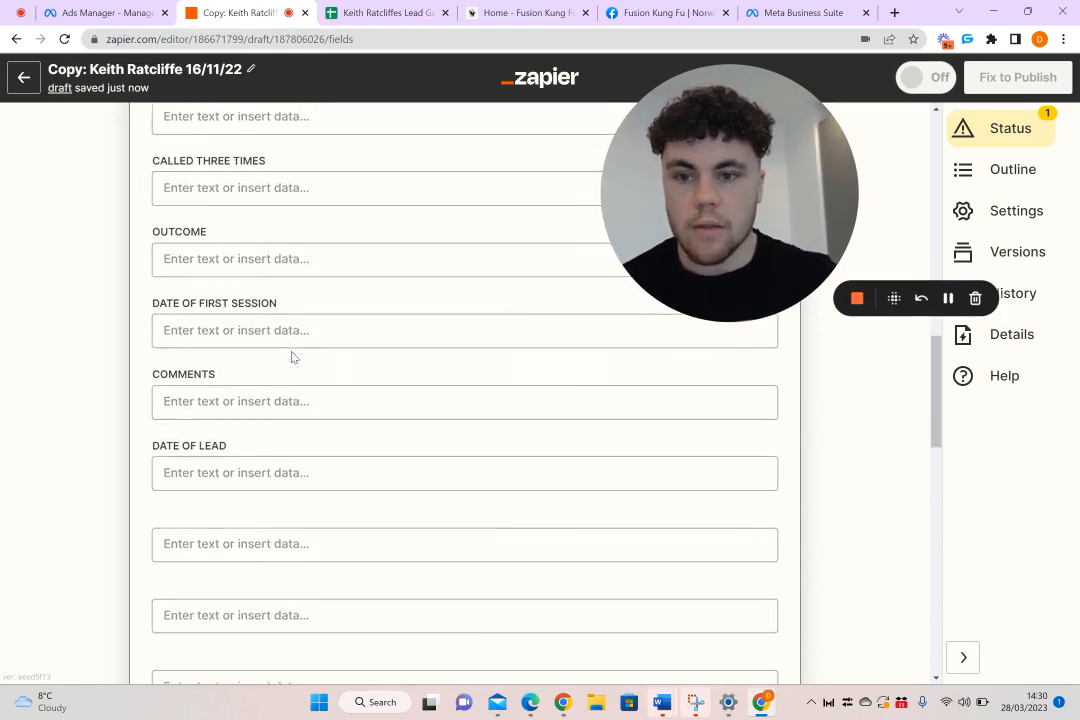
scroll(278, 270, "up", 2)
scroll(277, 214, "down", 10)
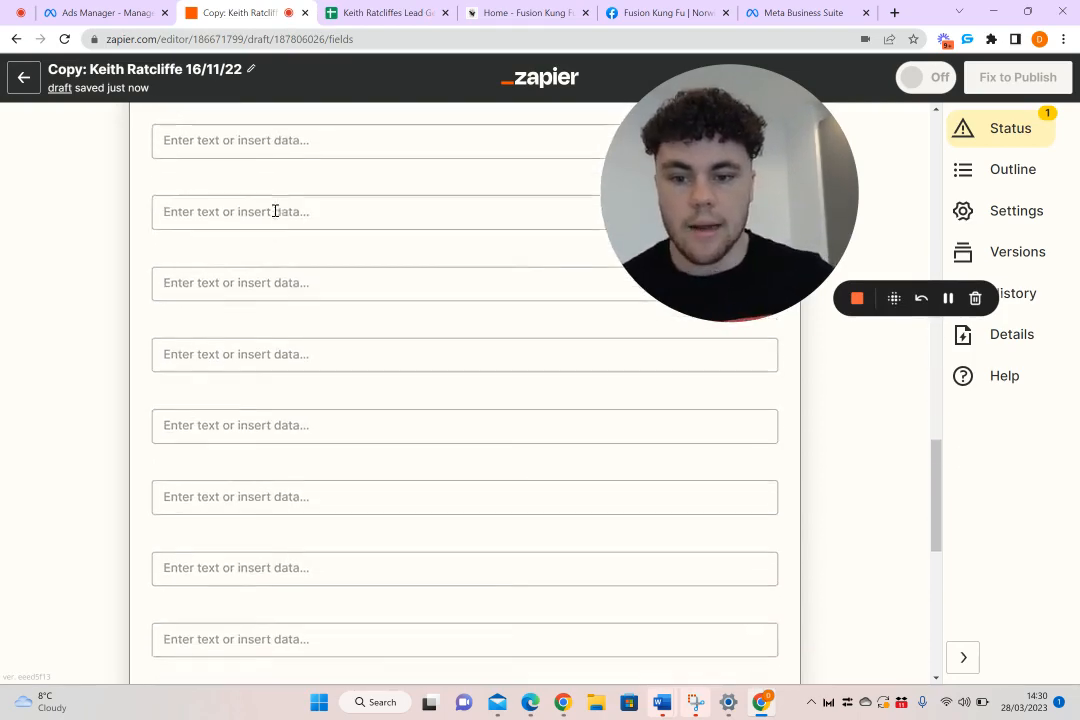
left_click(331, 508)
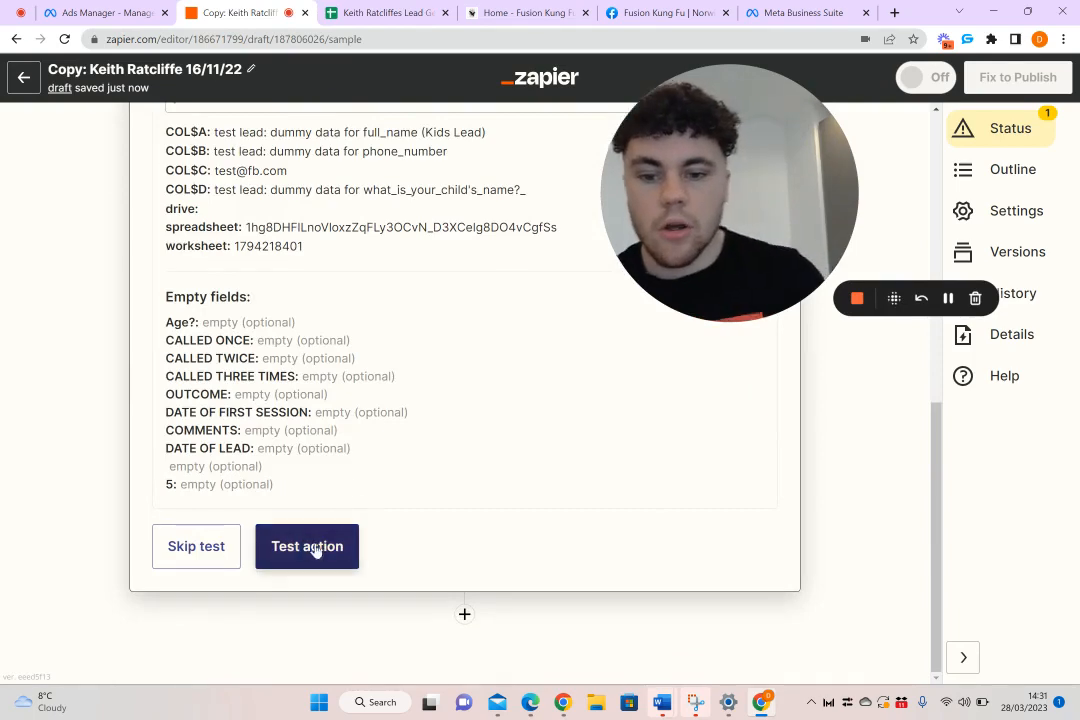
left_click(307, 547)
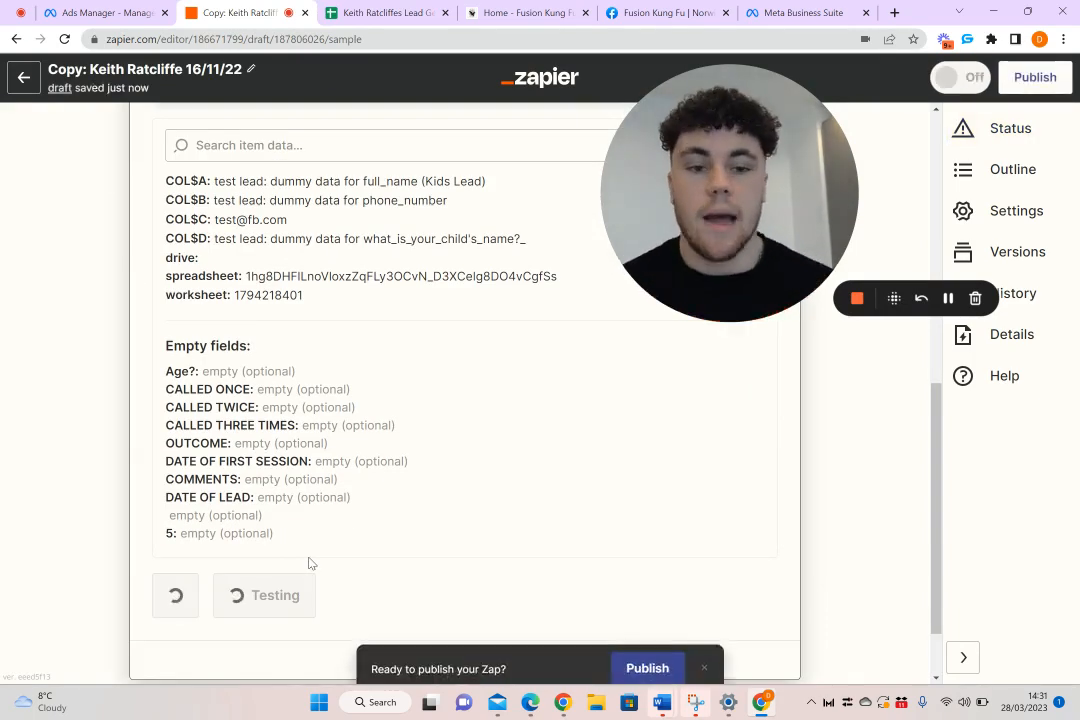
Switch to the Lead Gen spreadsheet and widen the LEAD NAME and LEAD PHONE NUMBER columns to review the test lead's row
left_click(365, 12)
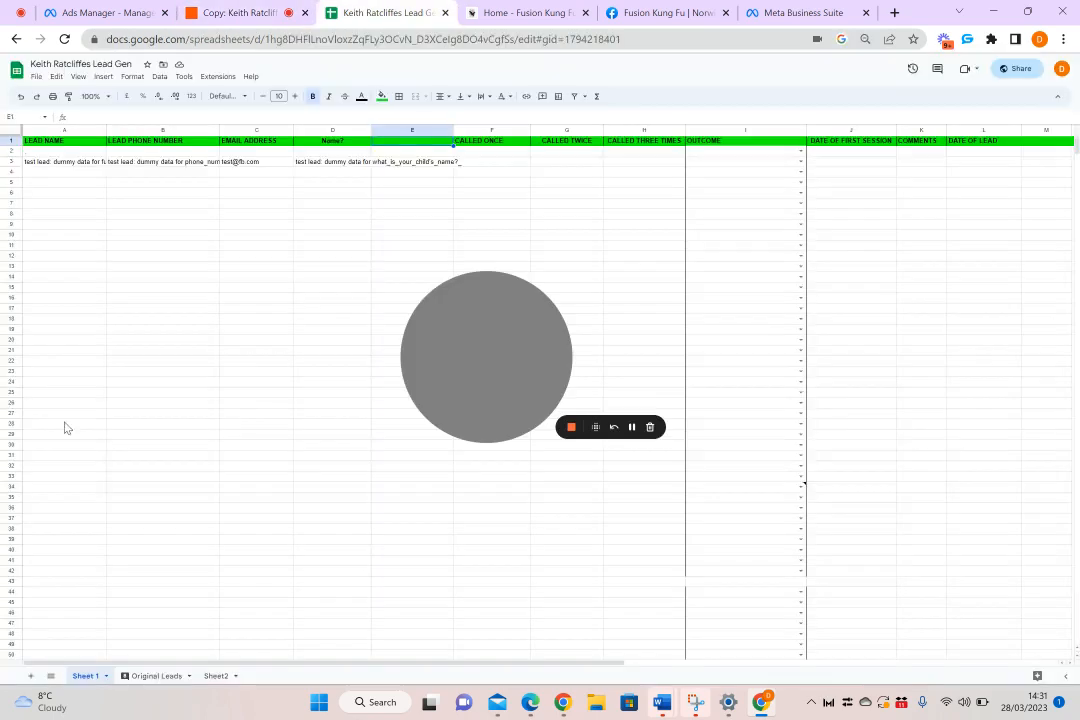
left_click(108, 130)
left_click_drag(108, 130, 180, 130)
left_click(75, 171)
left_click(82, 162)
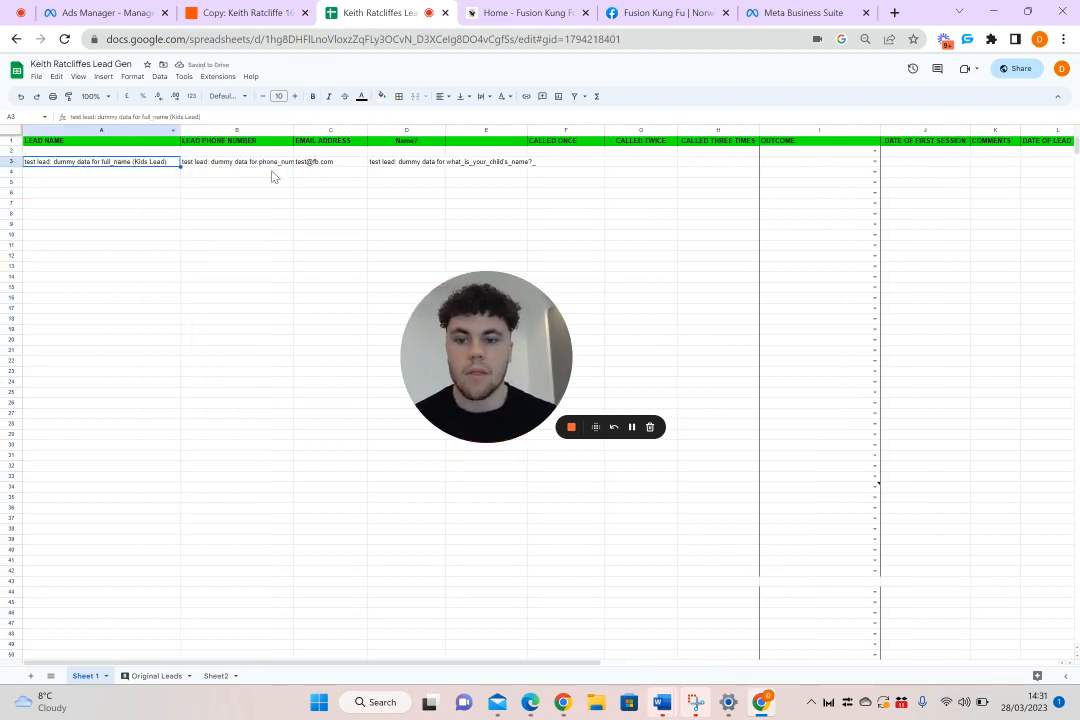
left_click_drag(293, 131, 312, 130)
left_click(357, 165)
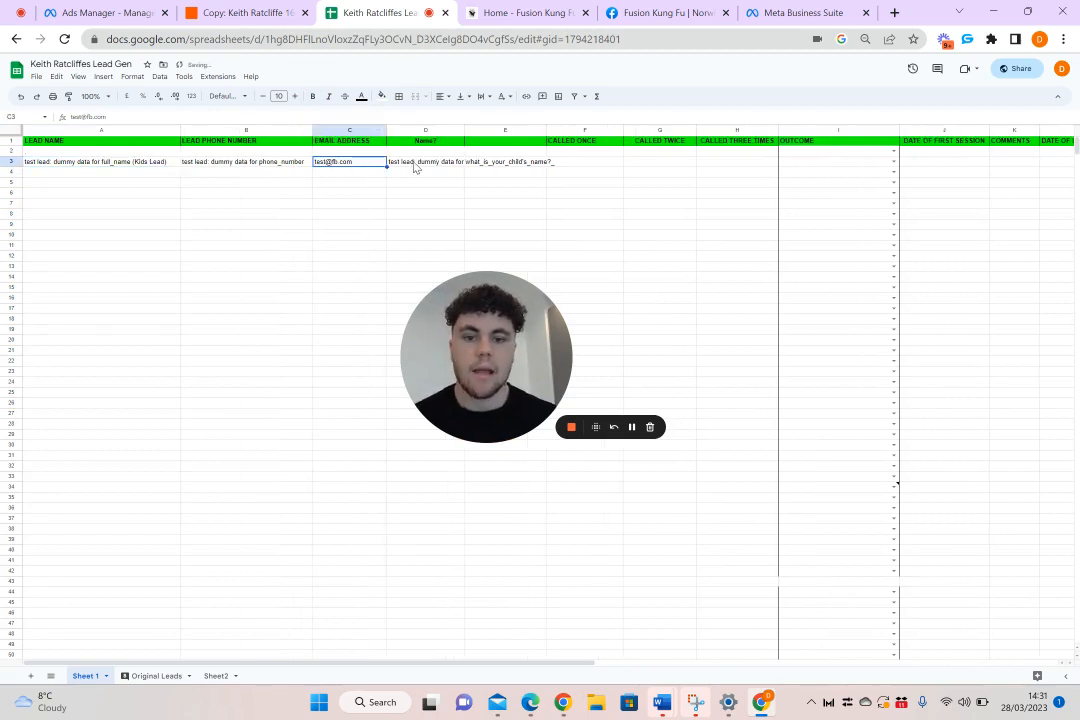
left_click(416, 168)
left_click_drag(420, 166, 516, 171)
left_click(516, 172)
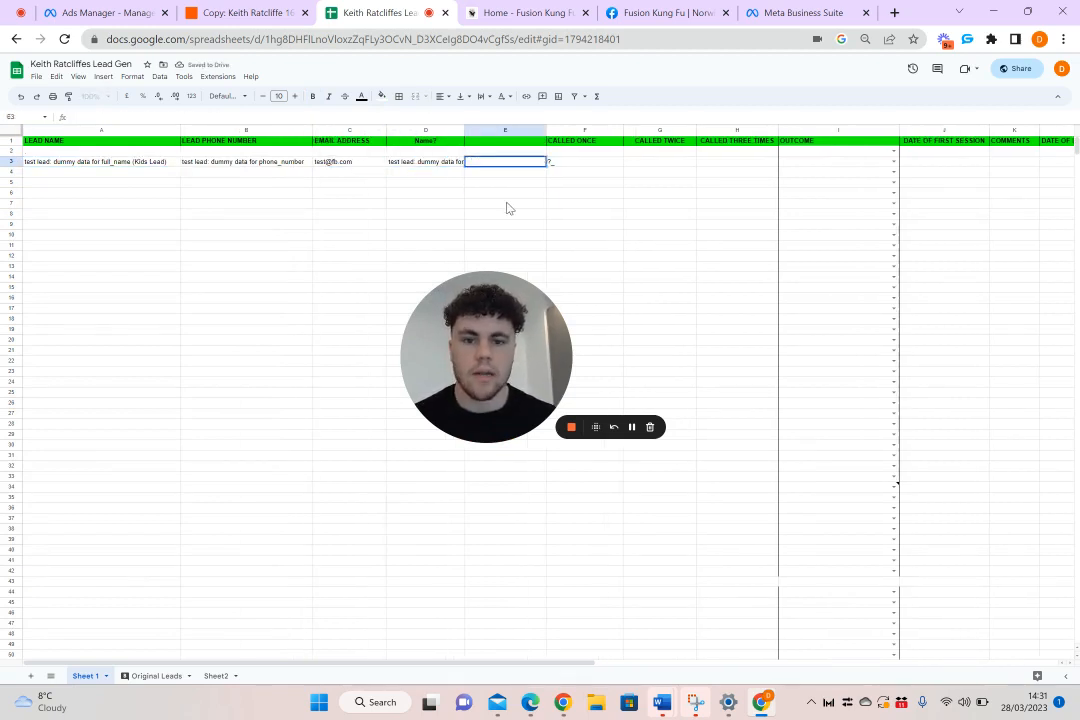
left_click(507, 206)
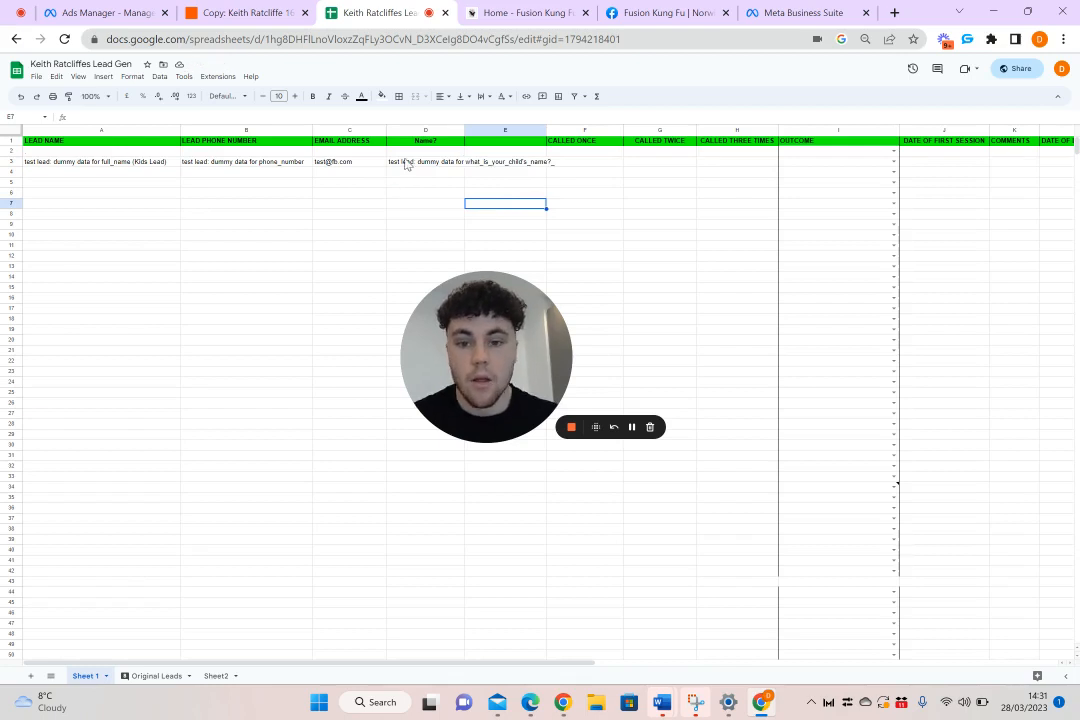
Rename the Name? column header in the Lead Gen spreadsheet as "Child's Name?"
left_click(414, 141)
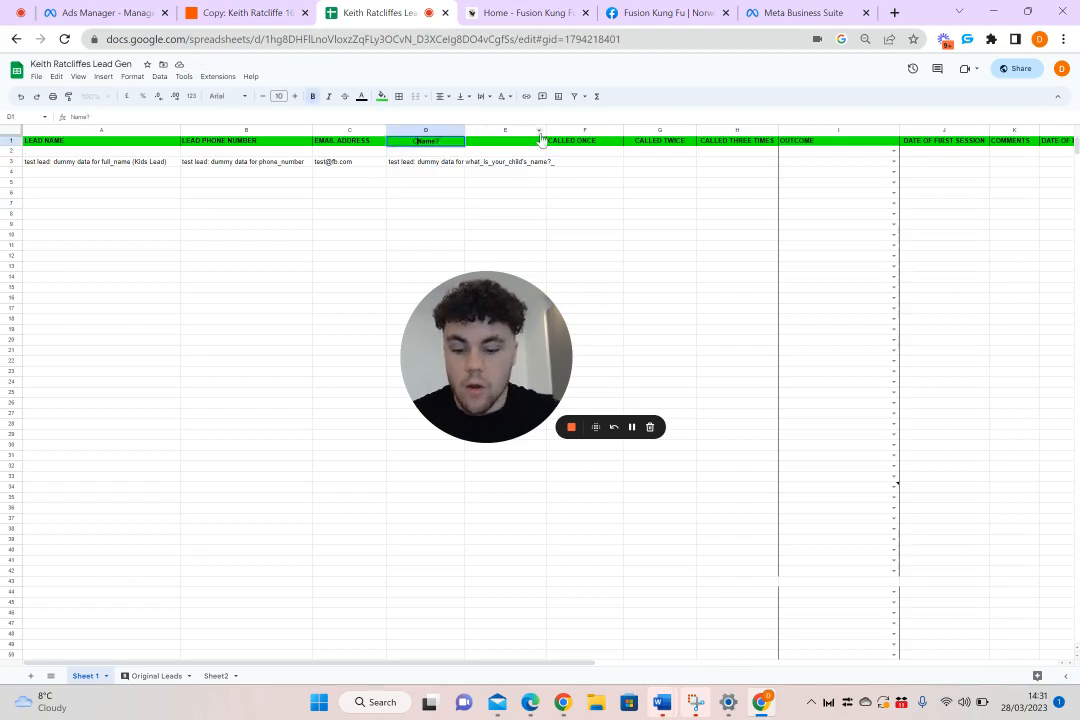
type("Child's")
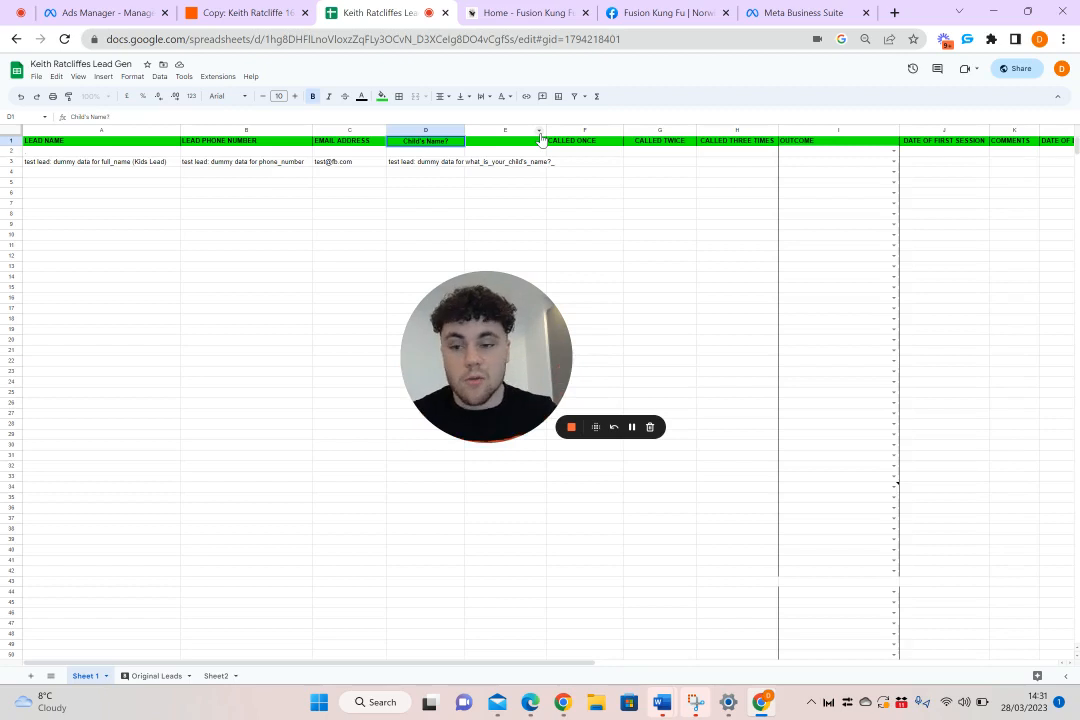
Return to Zapier, rename the Zap as "New Zap Fusion Kung Fu 28/3/23" and publish it
left_click(240, 12)
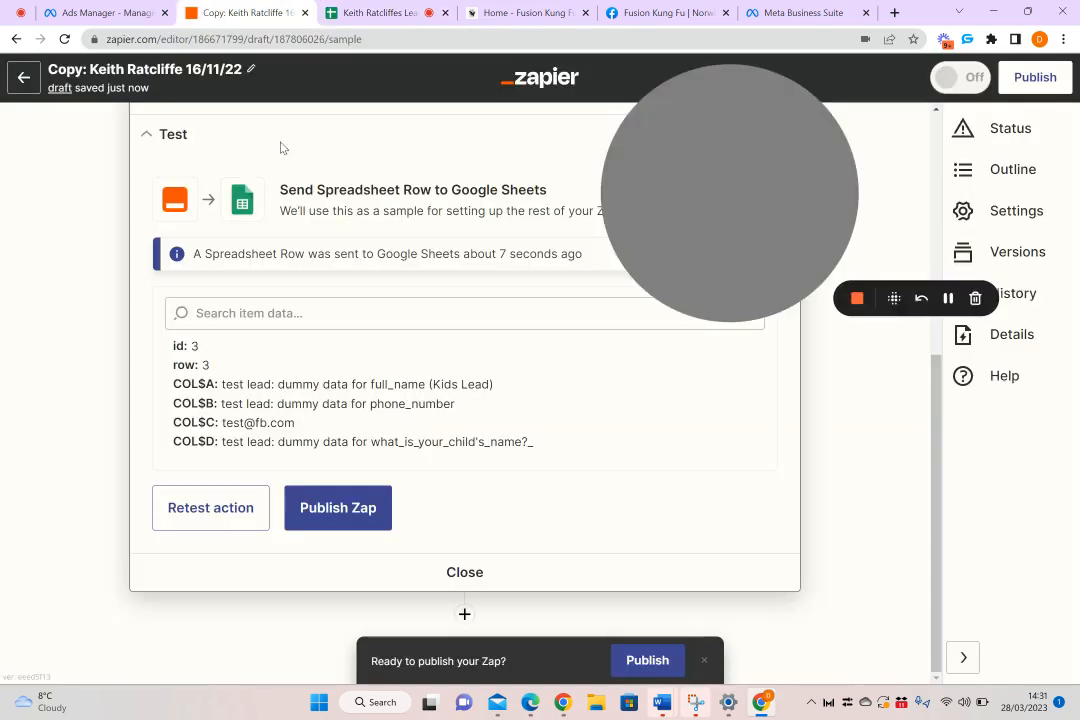
left_click(250, 68)
key("BackSpace")
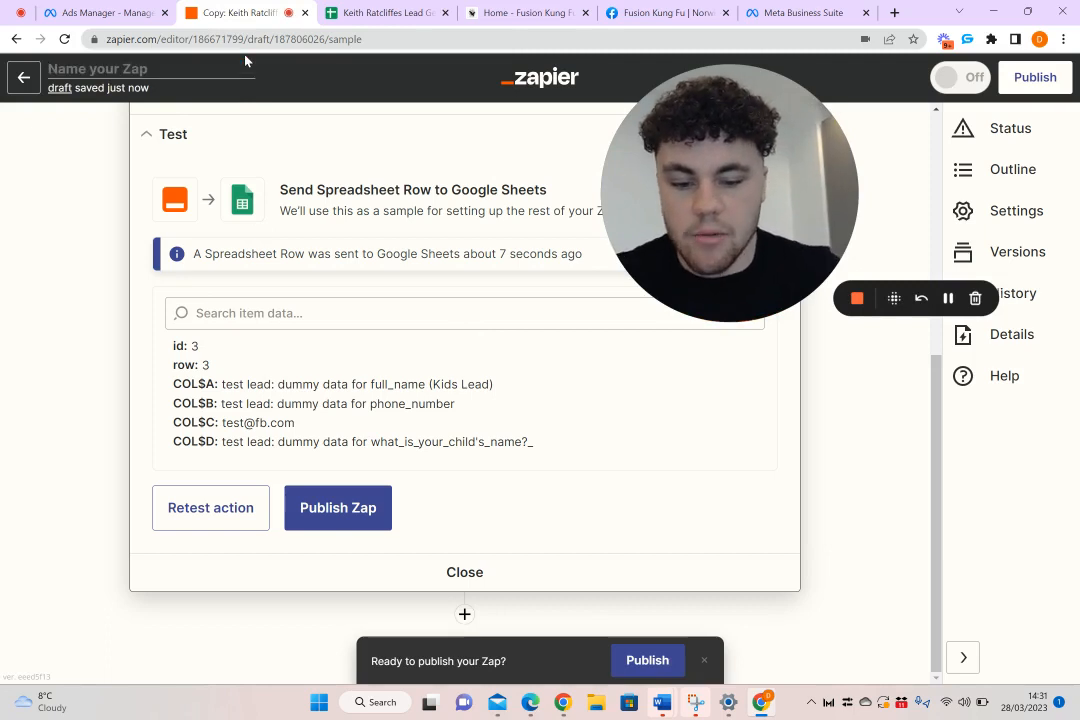
type("New Za")
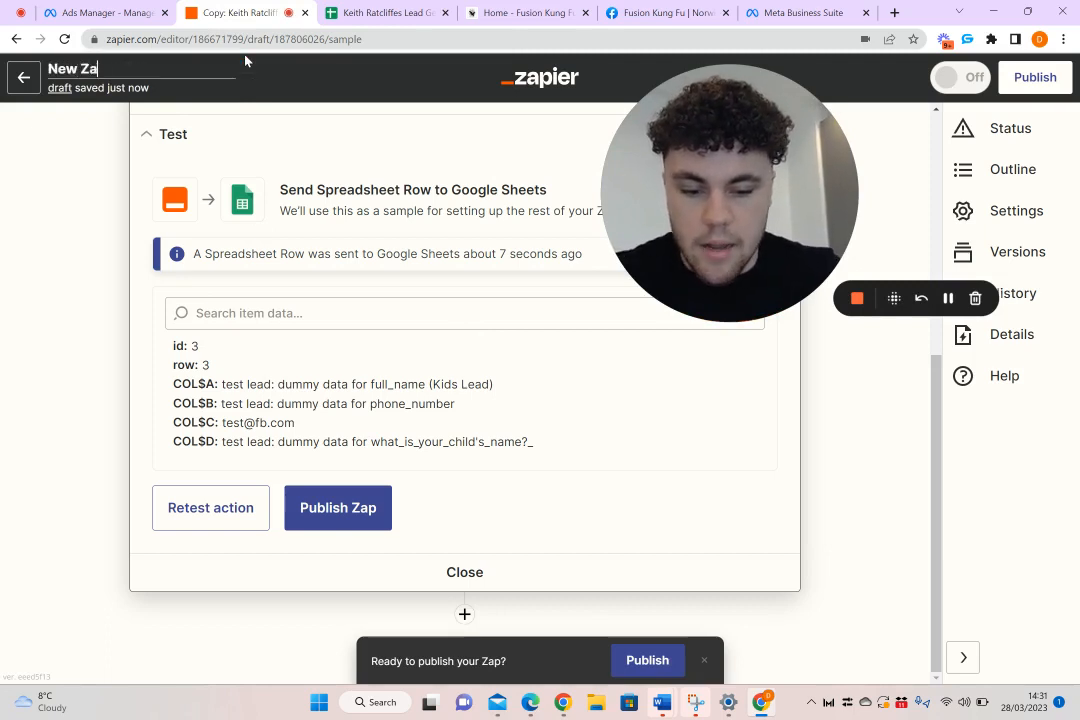
type("p Fusi")
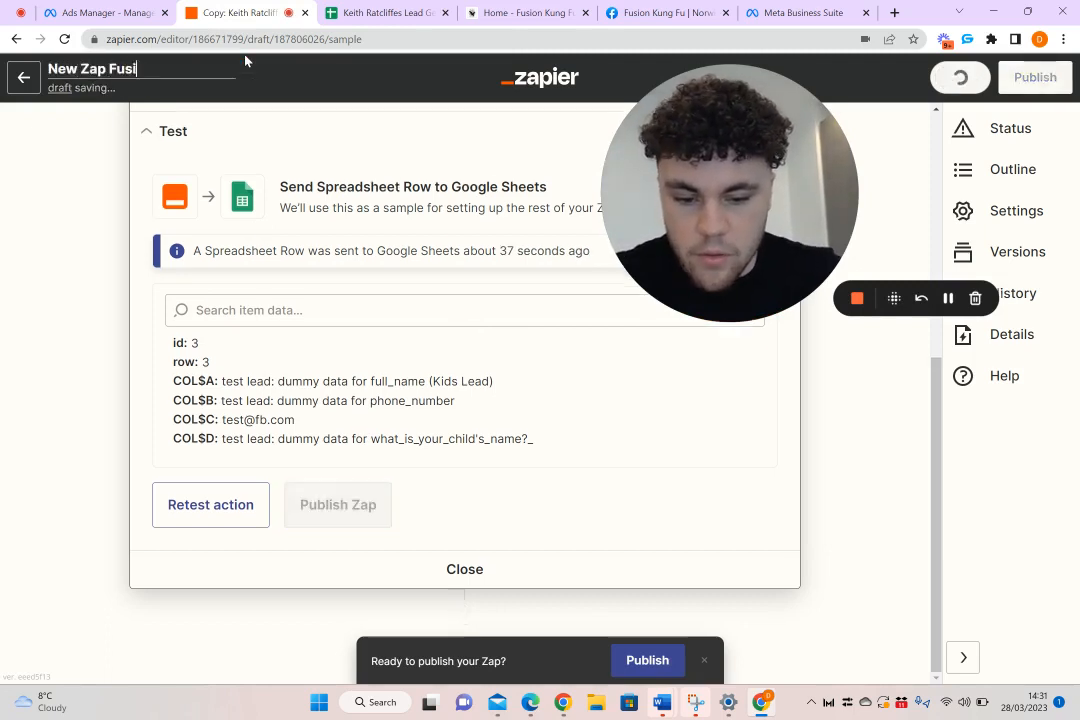
type("on Kung ")
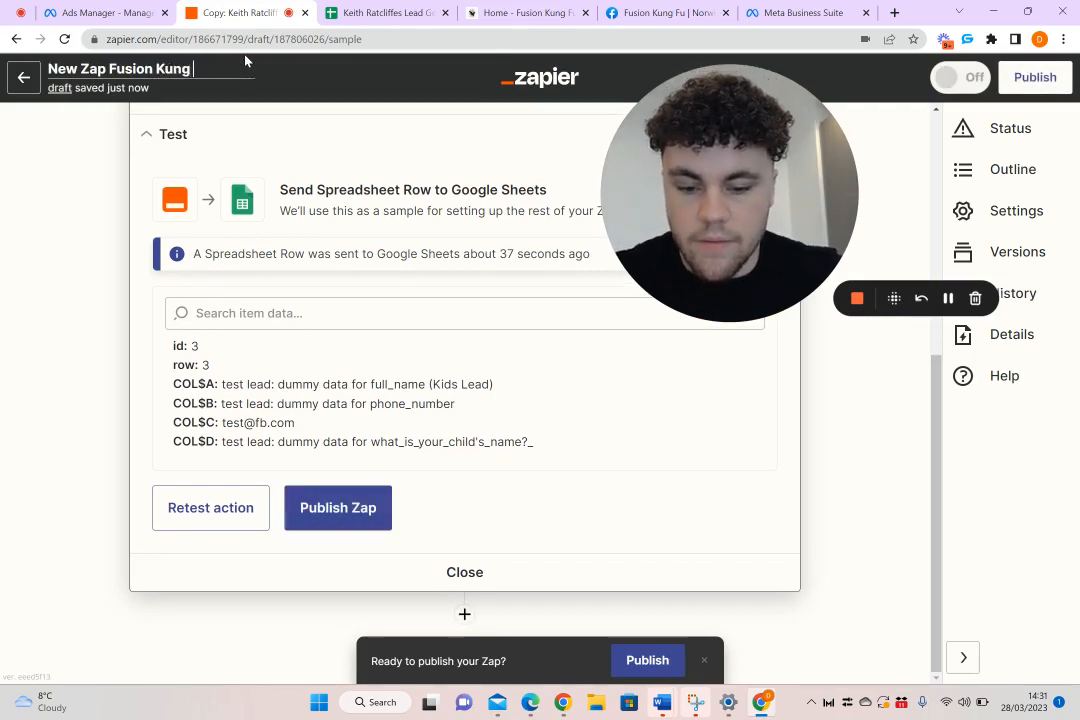
type("Fu 28/3")
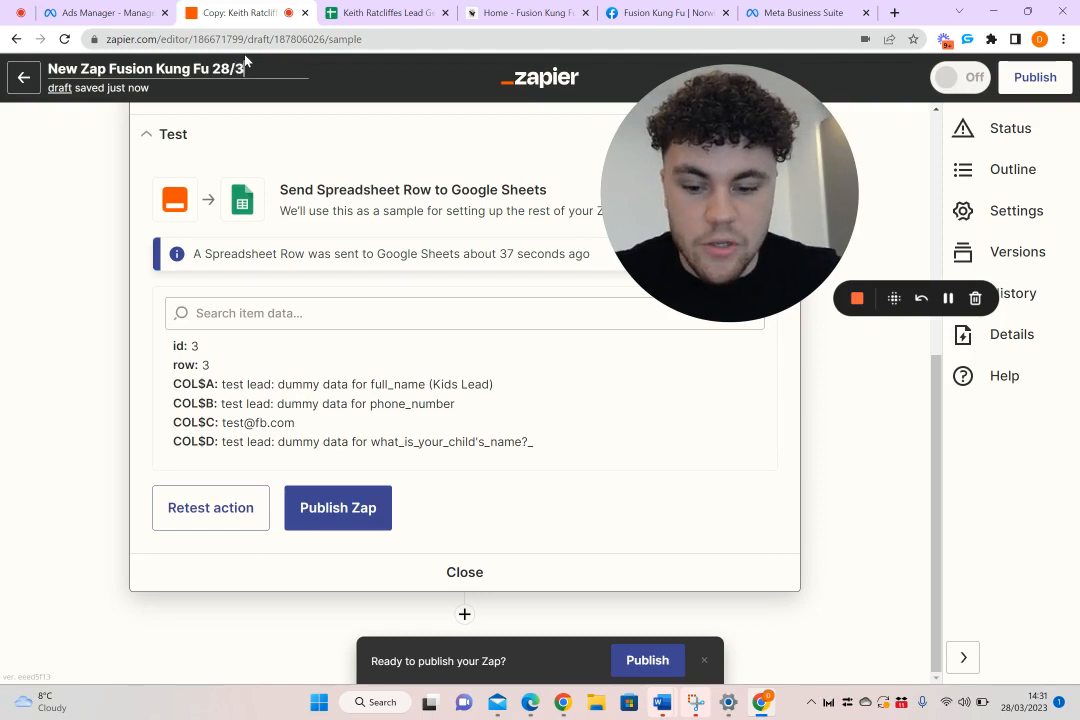
type("/23")
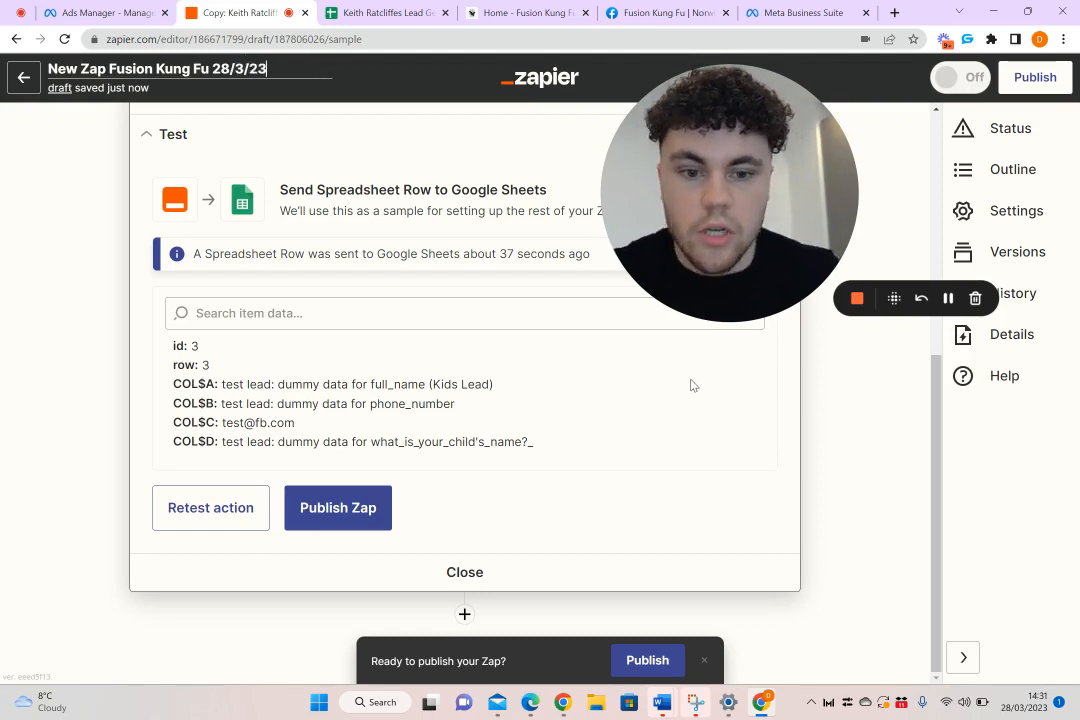
key("Return")
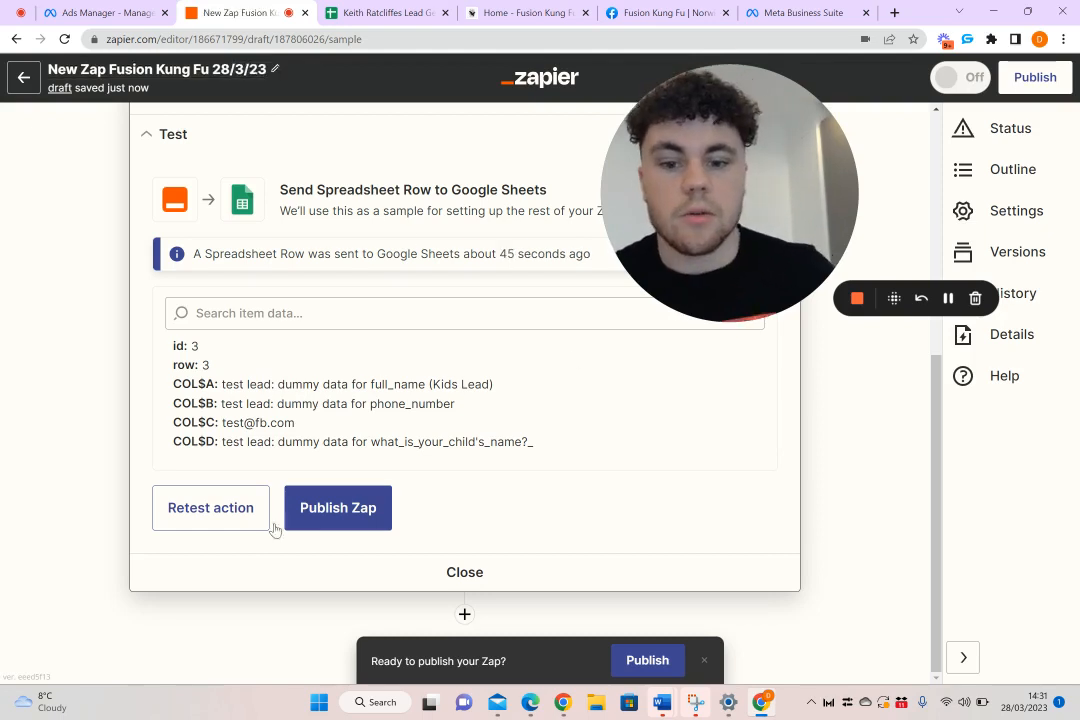
left_click(362, 512)
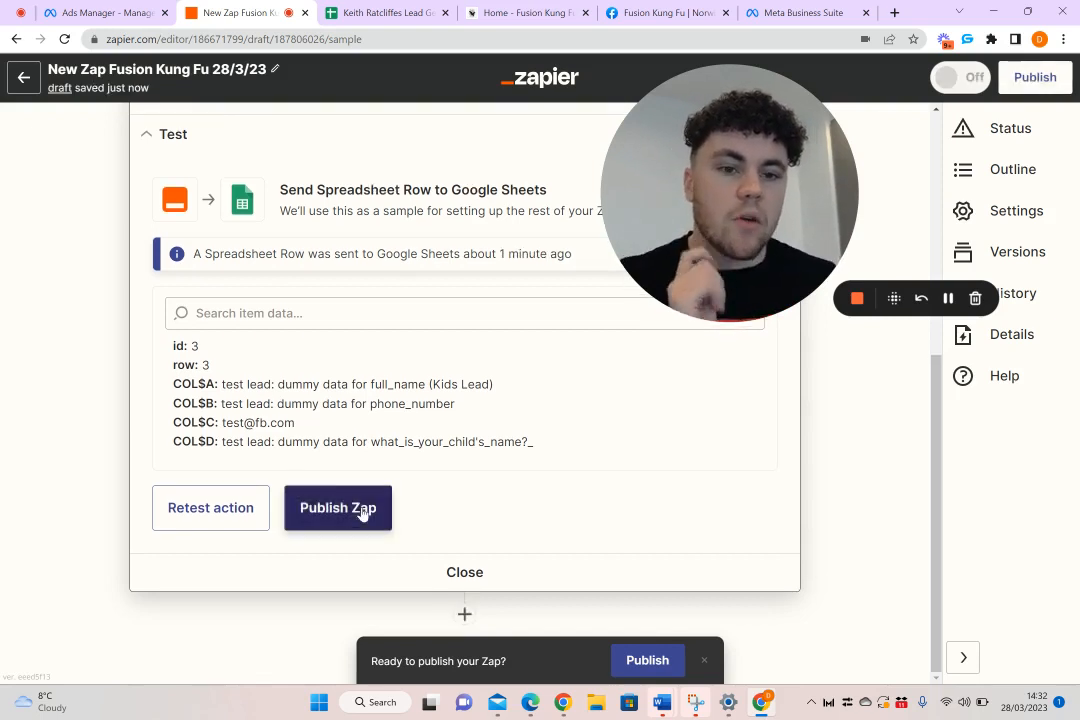